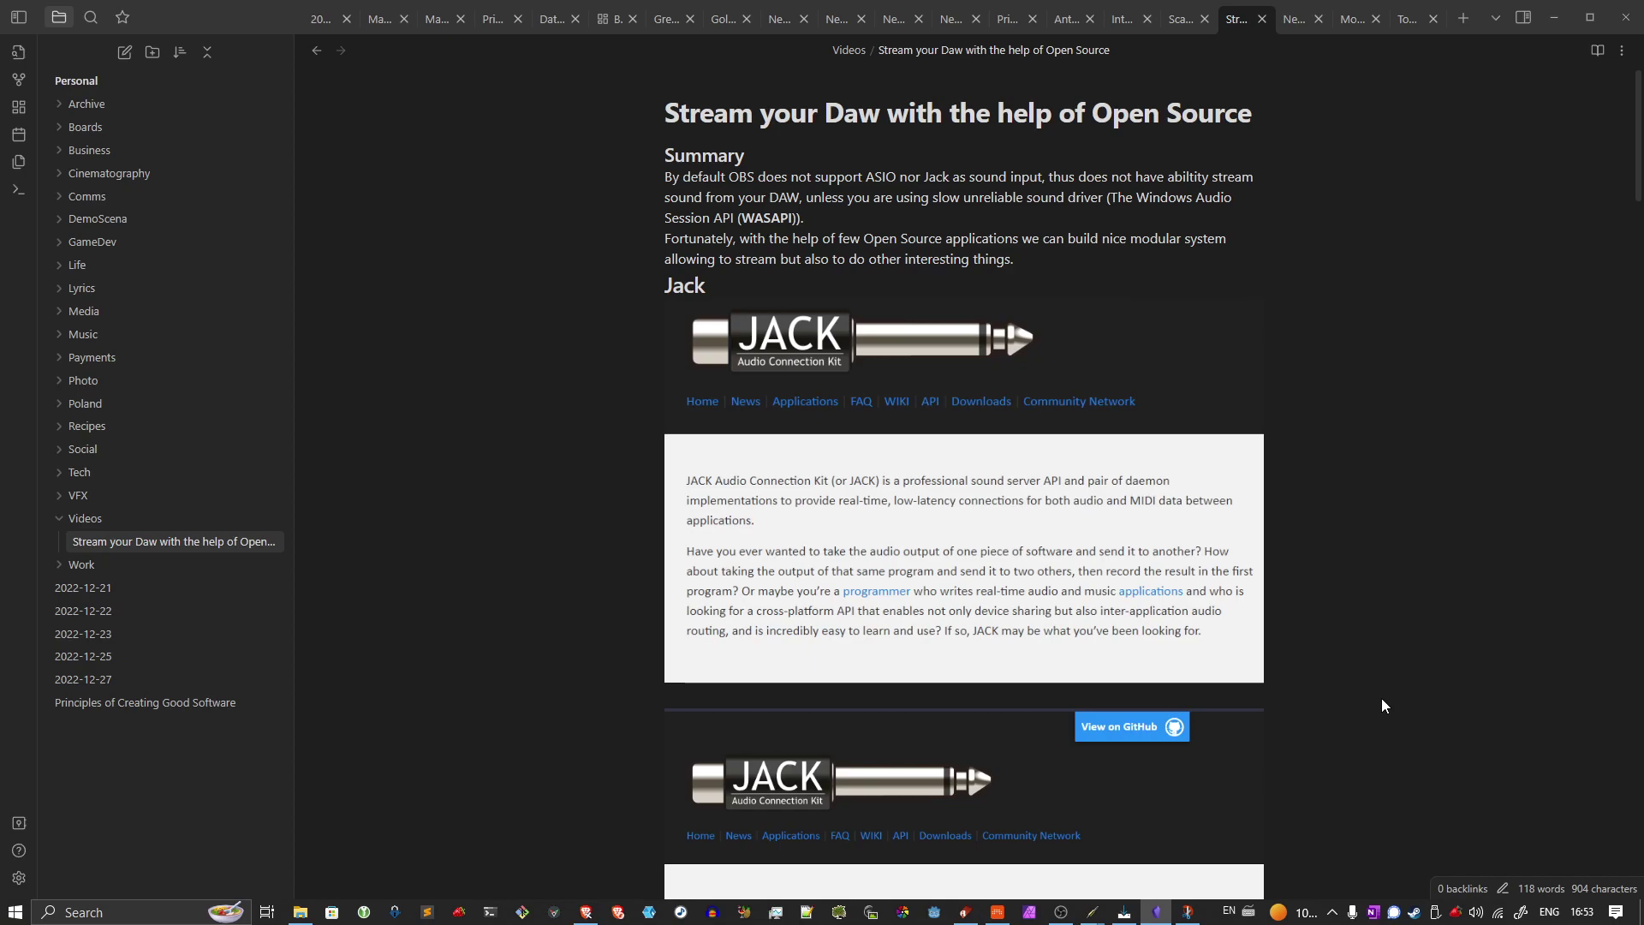
Switch to the browser, read JACK's introduction on jackaudio.org and find the Windows 64-bit installer on its downloads page.
{"action": "key", "text": "alt+Tab"}
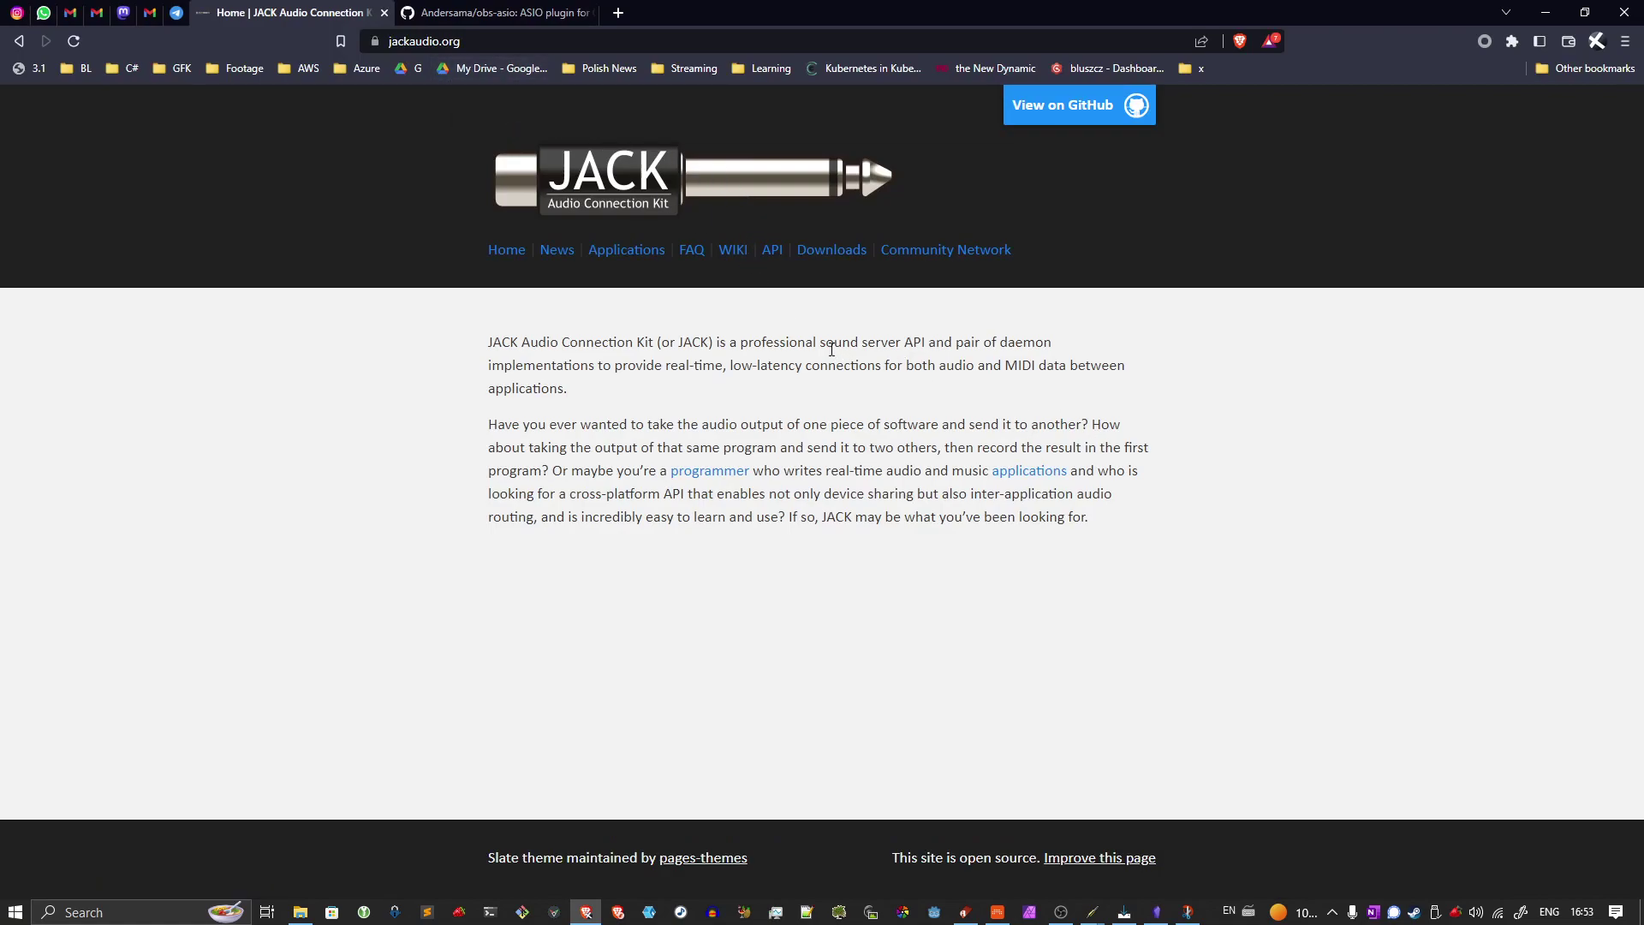
{"action": "left_click_drag", "start_coordinate": [818, 342], "coordinate": [1053, 341]}
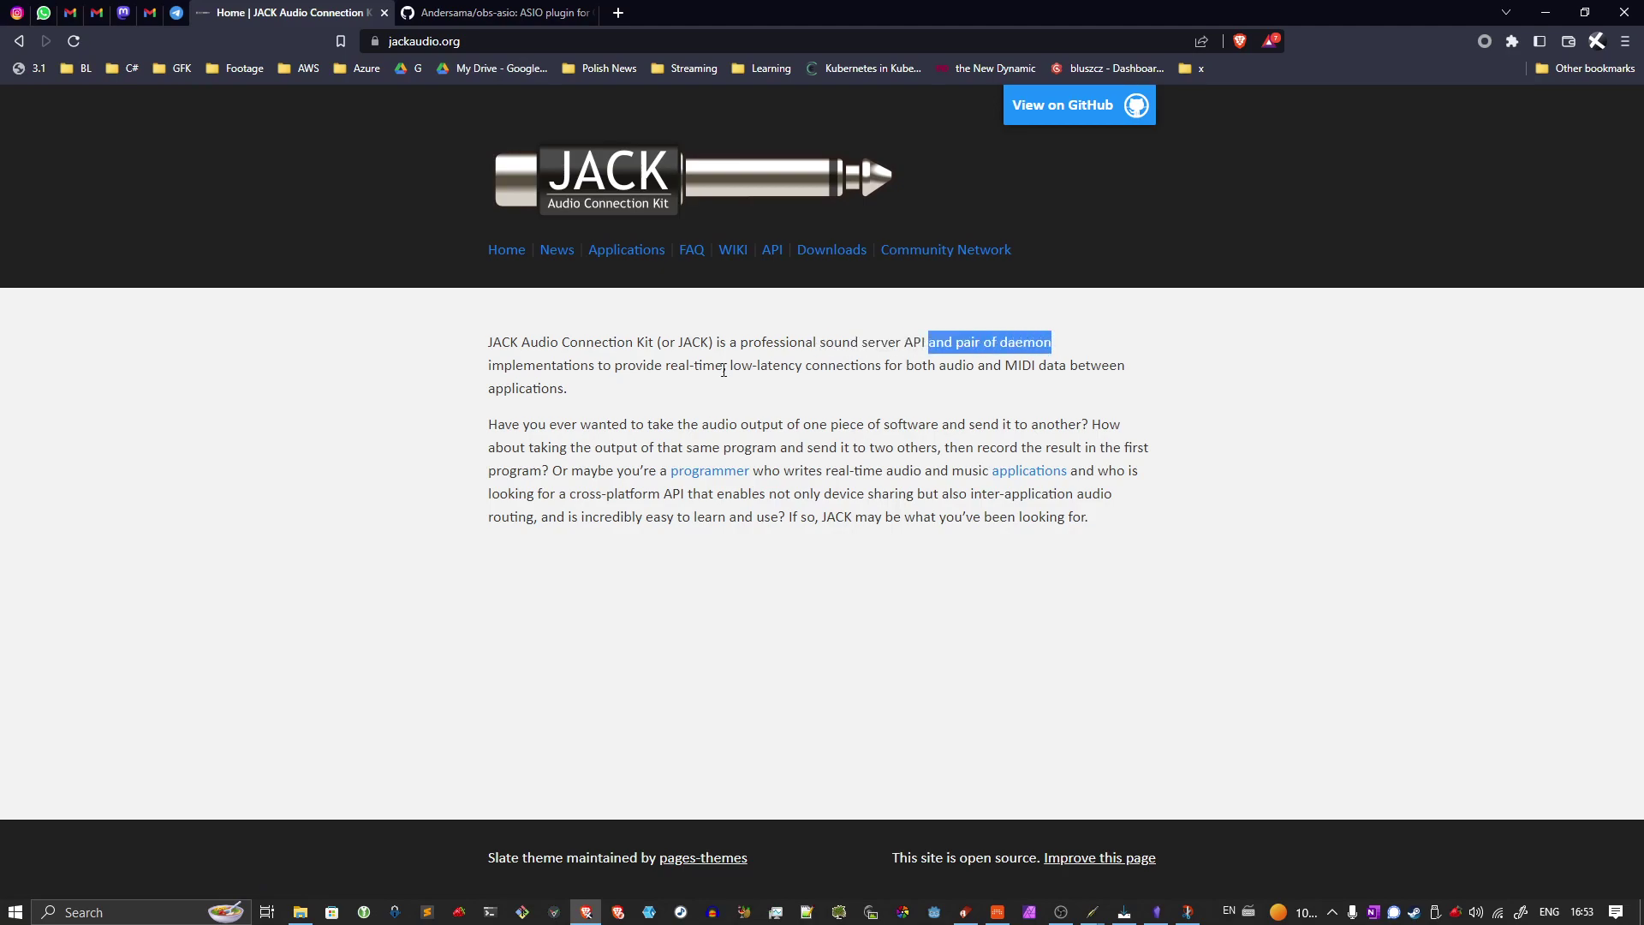
{"action": "left_click_drag", "start_coordinate": [488, 365], "coordinate": [1126, 364]}
{"action": "left_click", "coordinate": [605, 388]}
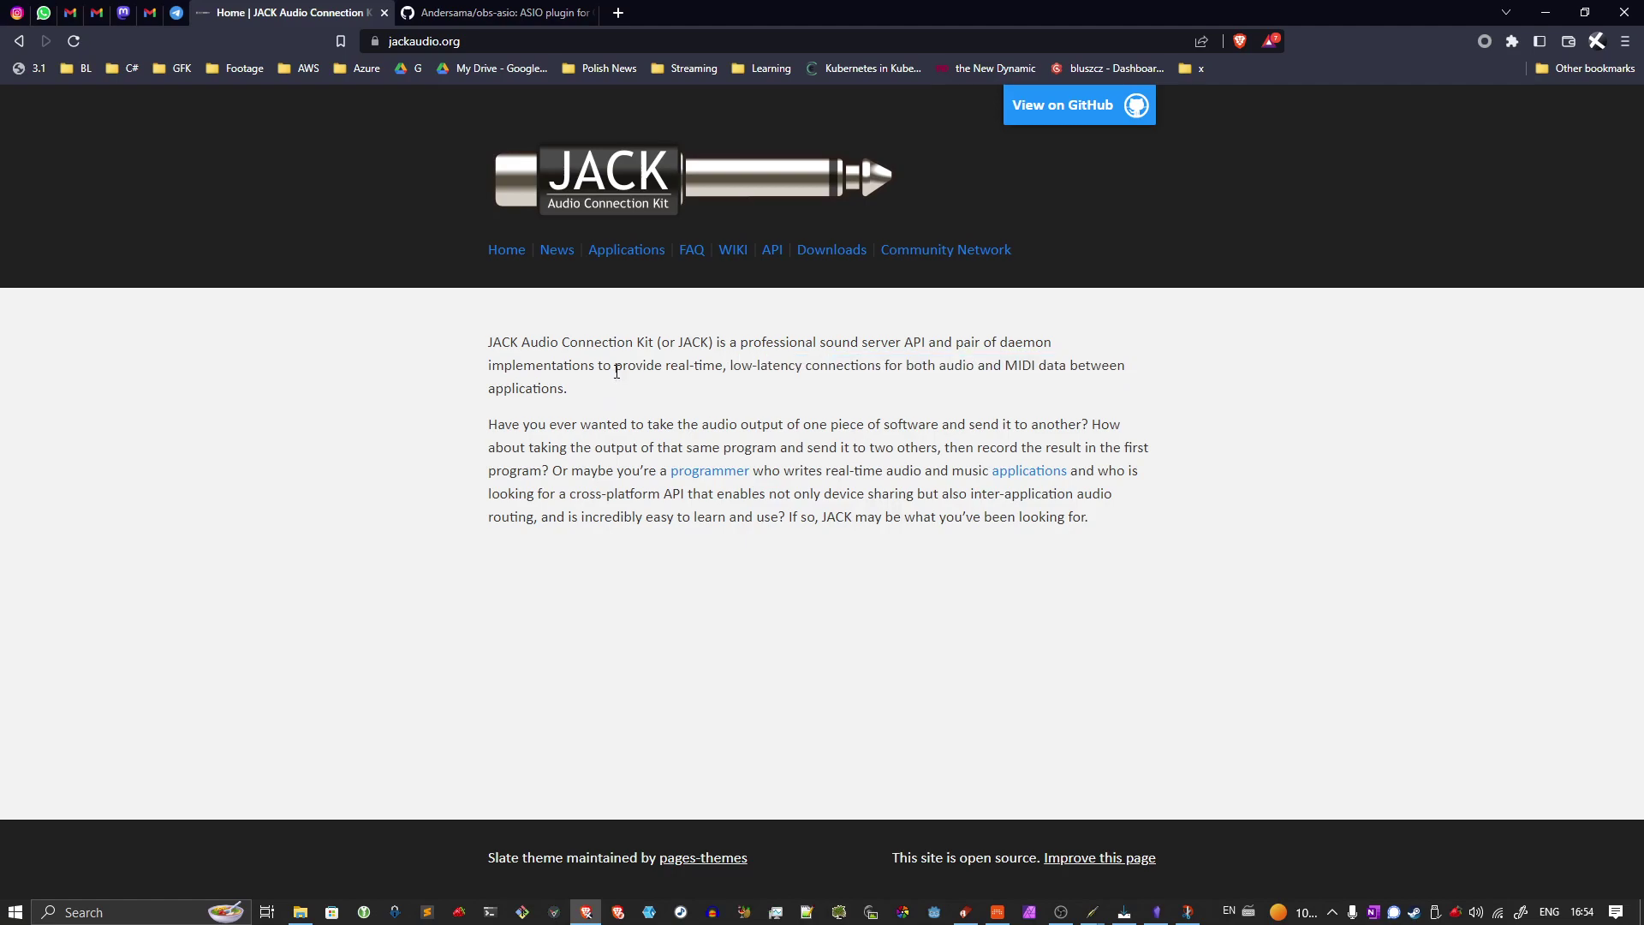
{"action": "left_click", "coordinate": [846, 252]}
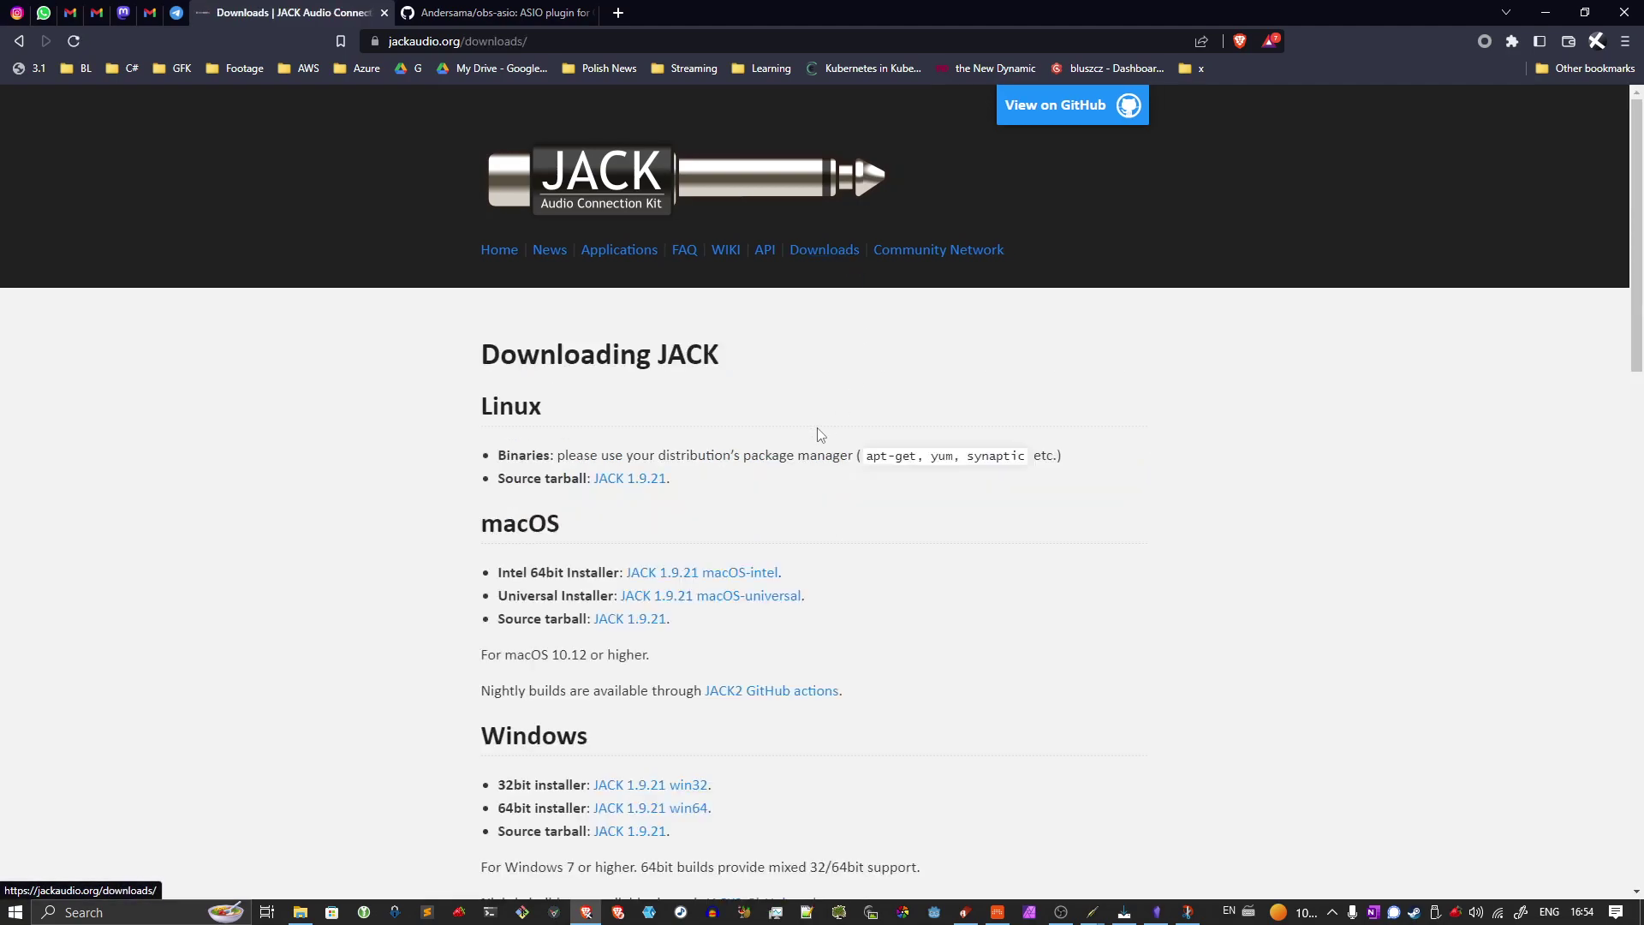
{"action": "scroll", "coordinate": [818, 433], "scroll_direction": "down", "scroll_amount": 2}
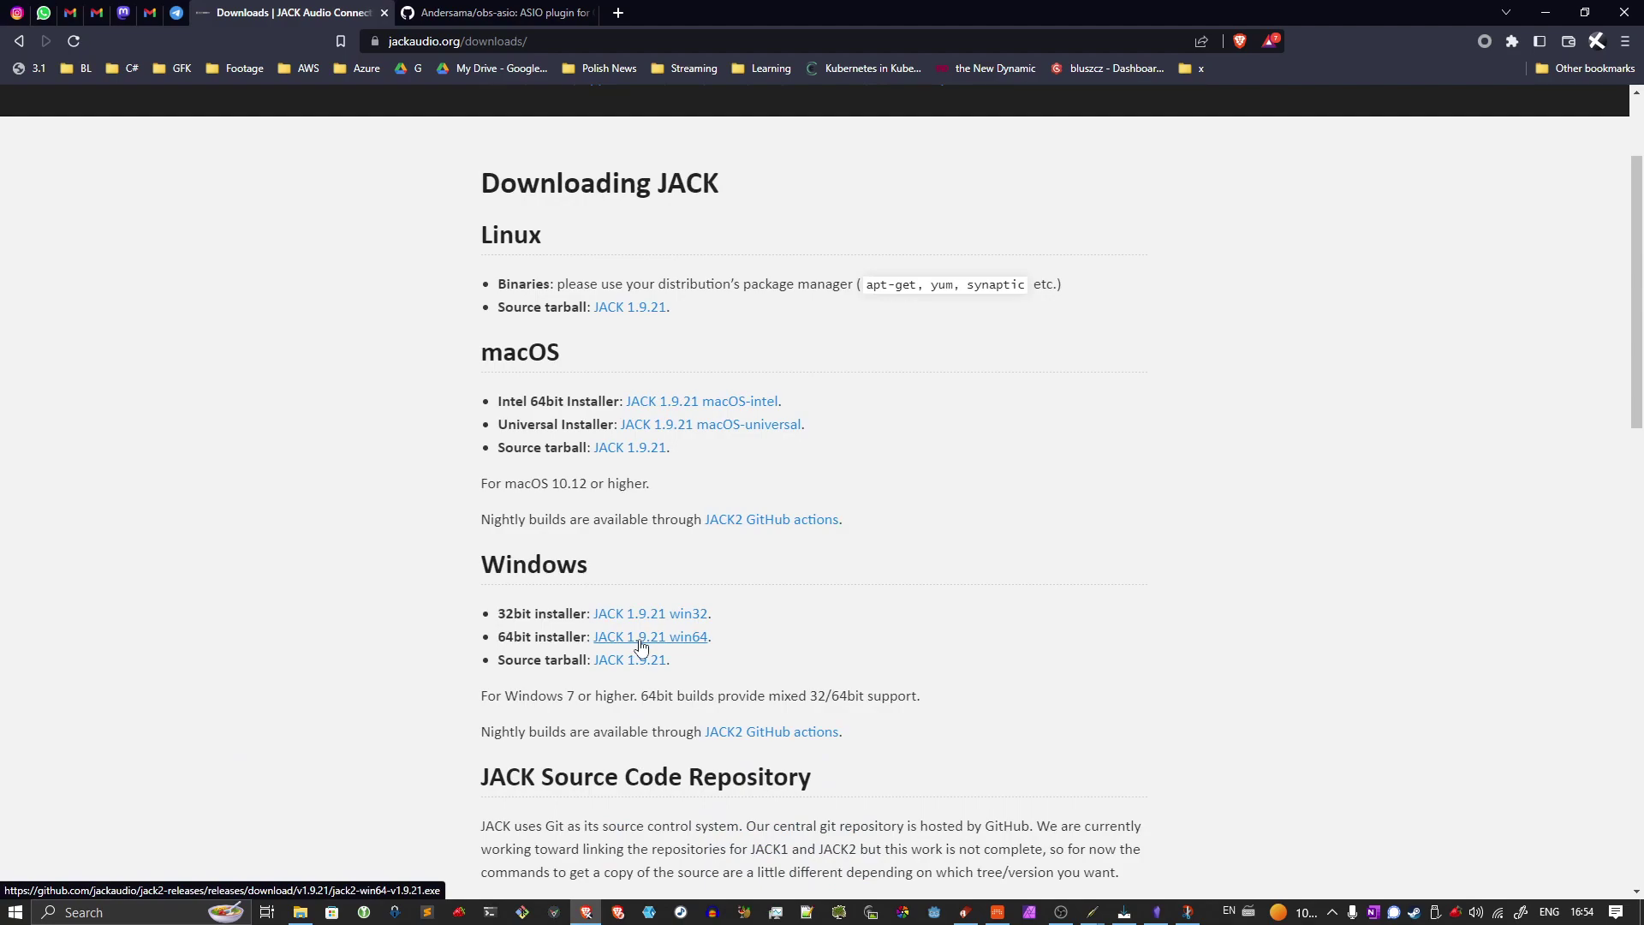
Switch to File Explorer and select the jack2-win64-v1.9.21 installer in the obs-daw-stream folder.
{"action": "key", "text": "alt+Tab"}
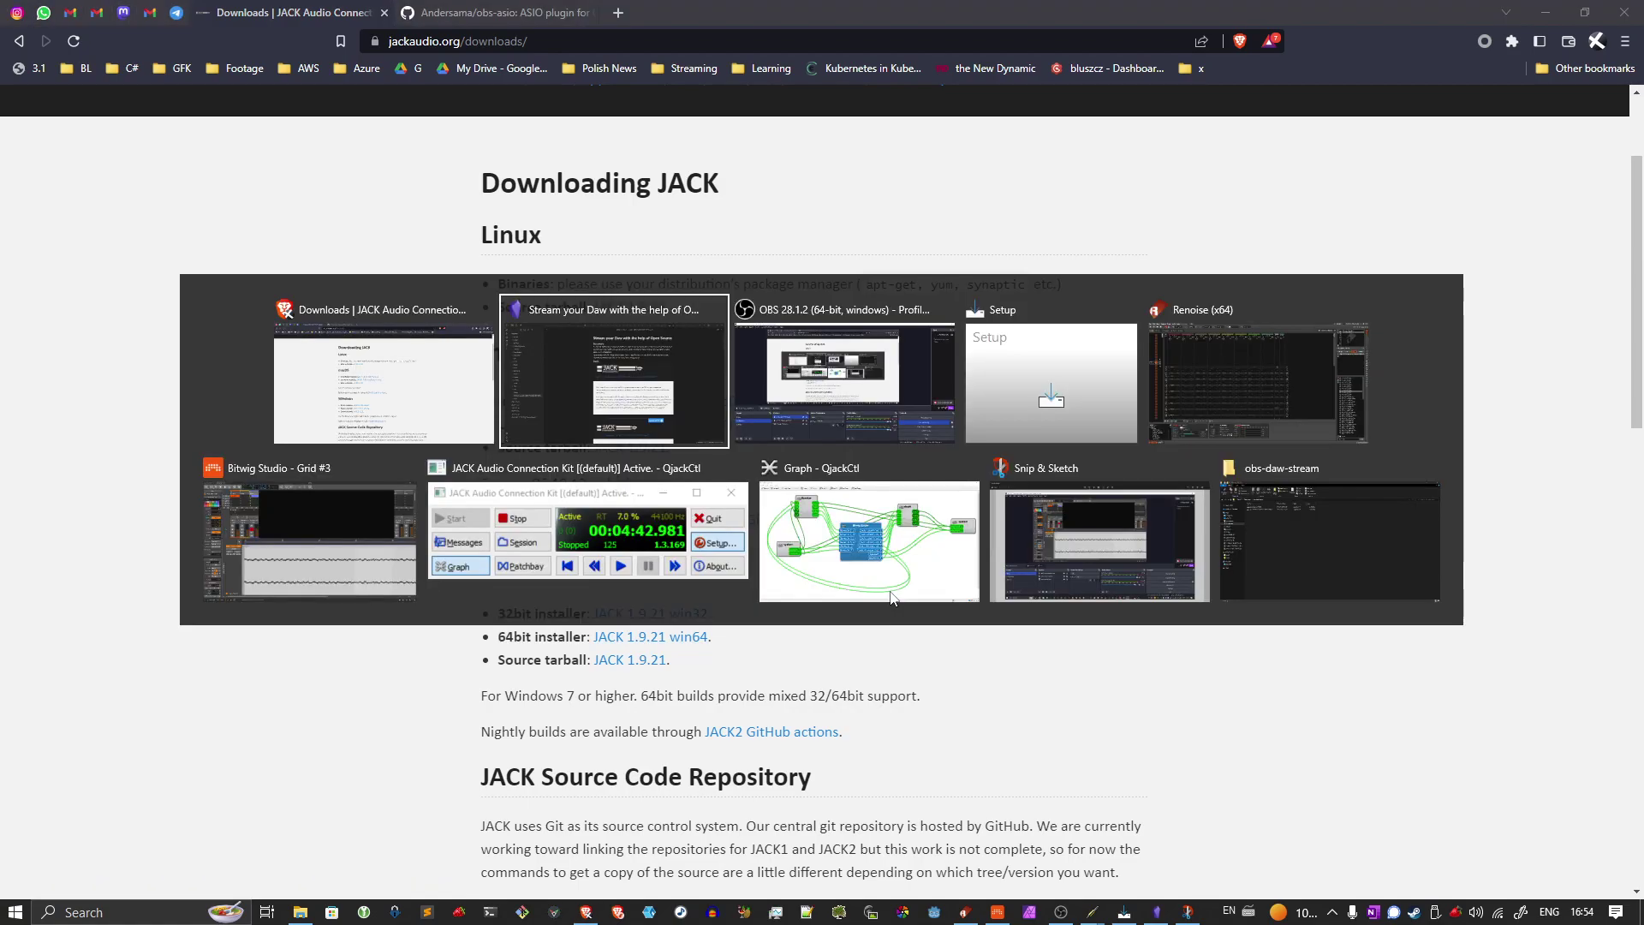
{"action": "key", "text": "alt+Tab"}
{"action": "key", "text": "alt+Tab"}
{"action": "key", "text": "alt+Tab"}
{"action": "key", "text": "alt+Tab"}
{"action": "key", "text": "alt+Tab"}
{"action": "key", "text": "alt+Tab"}
{"action": "key", "text": "alt+Tab"}
{"action": "key", "text": "alt+Tab"}
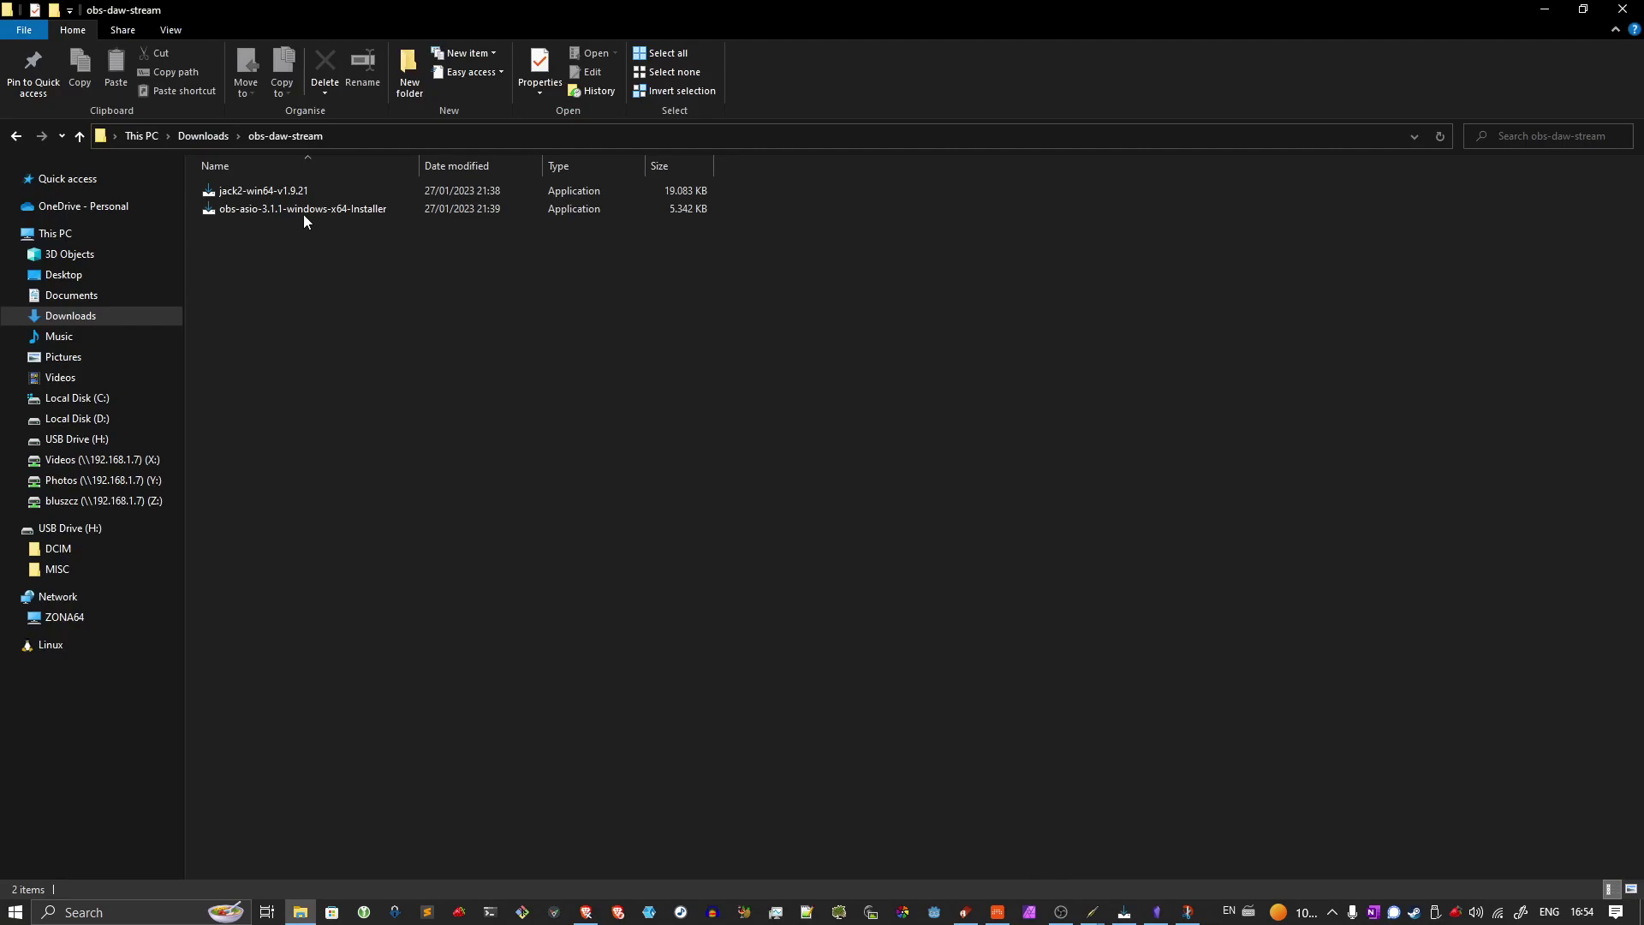
{"action": "left_click", "coordinate": [304, 195]}
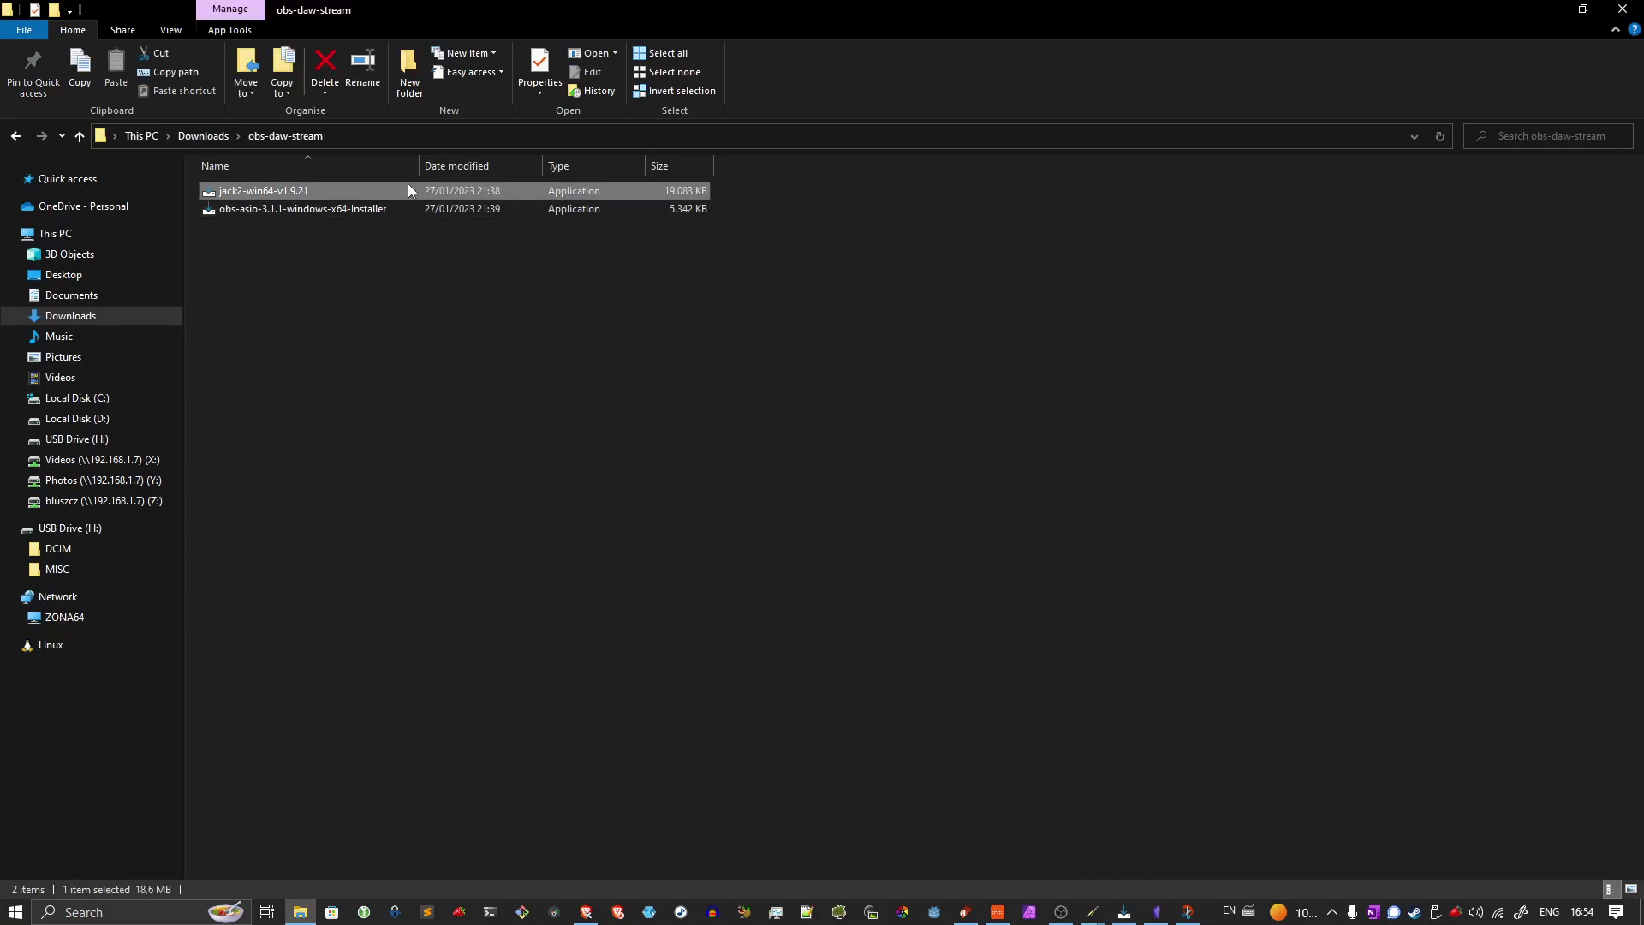
Switch to the JACK2 setup window and review the components, including the QjackCtl application and JACK-Router ASIO Driver.
{"action": "key", "text": "alt+Tab"}
{"action": "key", "text": "Tab"}
{"action": "key", "text": "Tab"}
{"action": "key", "text": "Tab"}
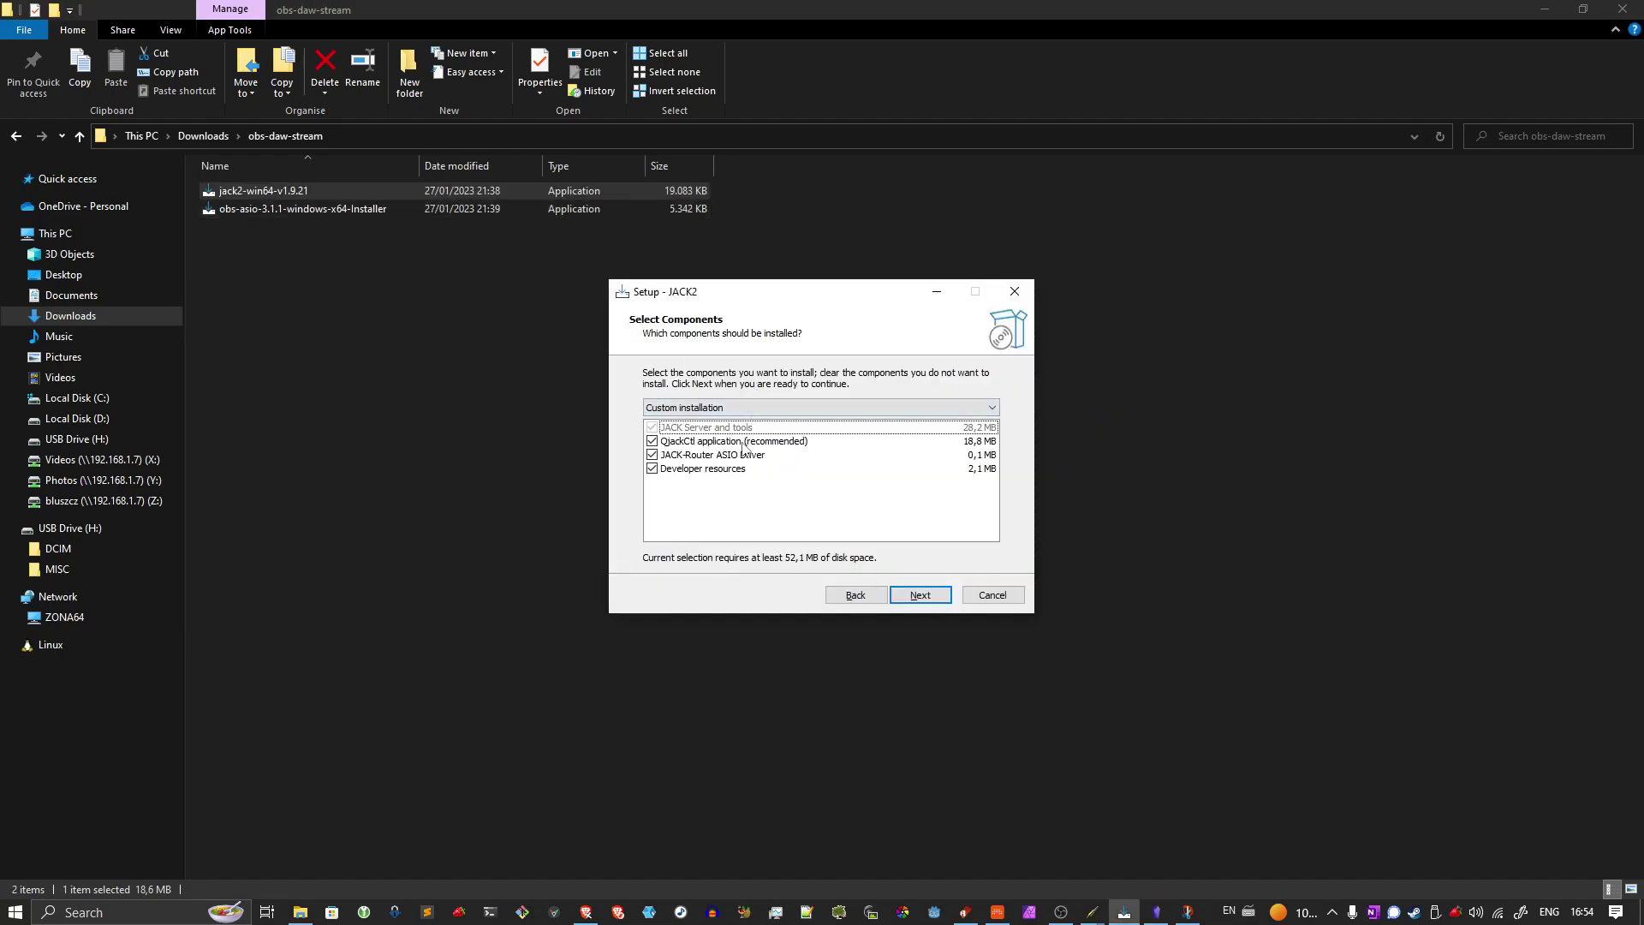
{"action": "left_click", "coordinate": [743, 441]}
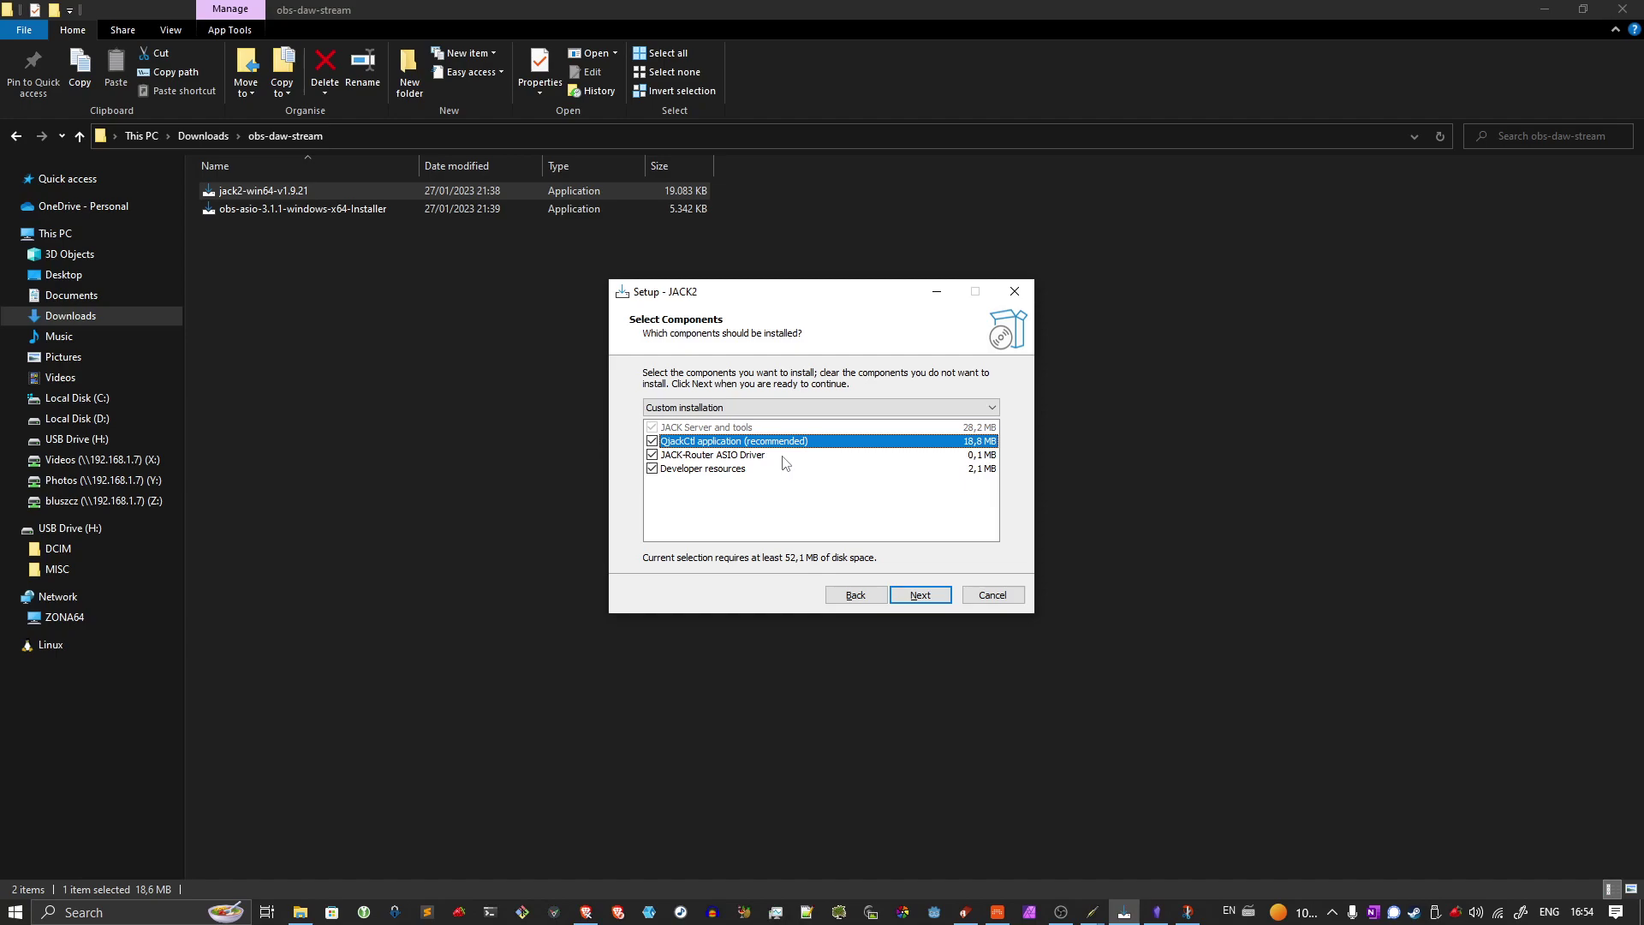
{"action": "left_click", "coordinate": [926, 603]}
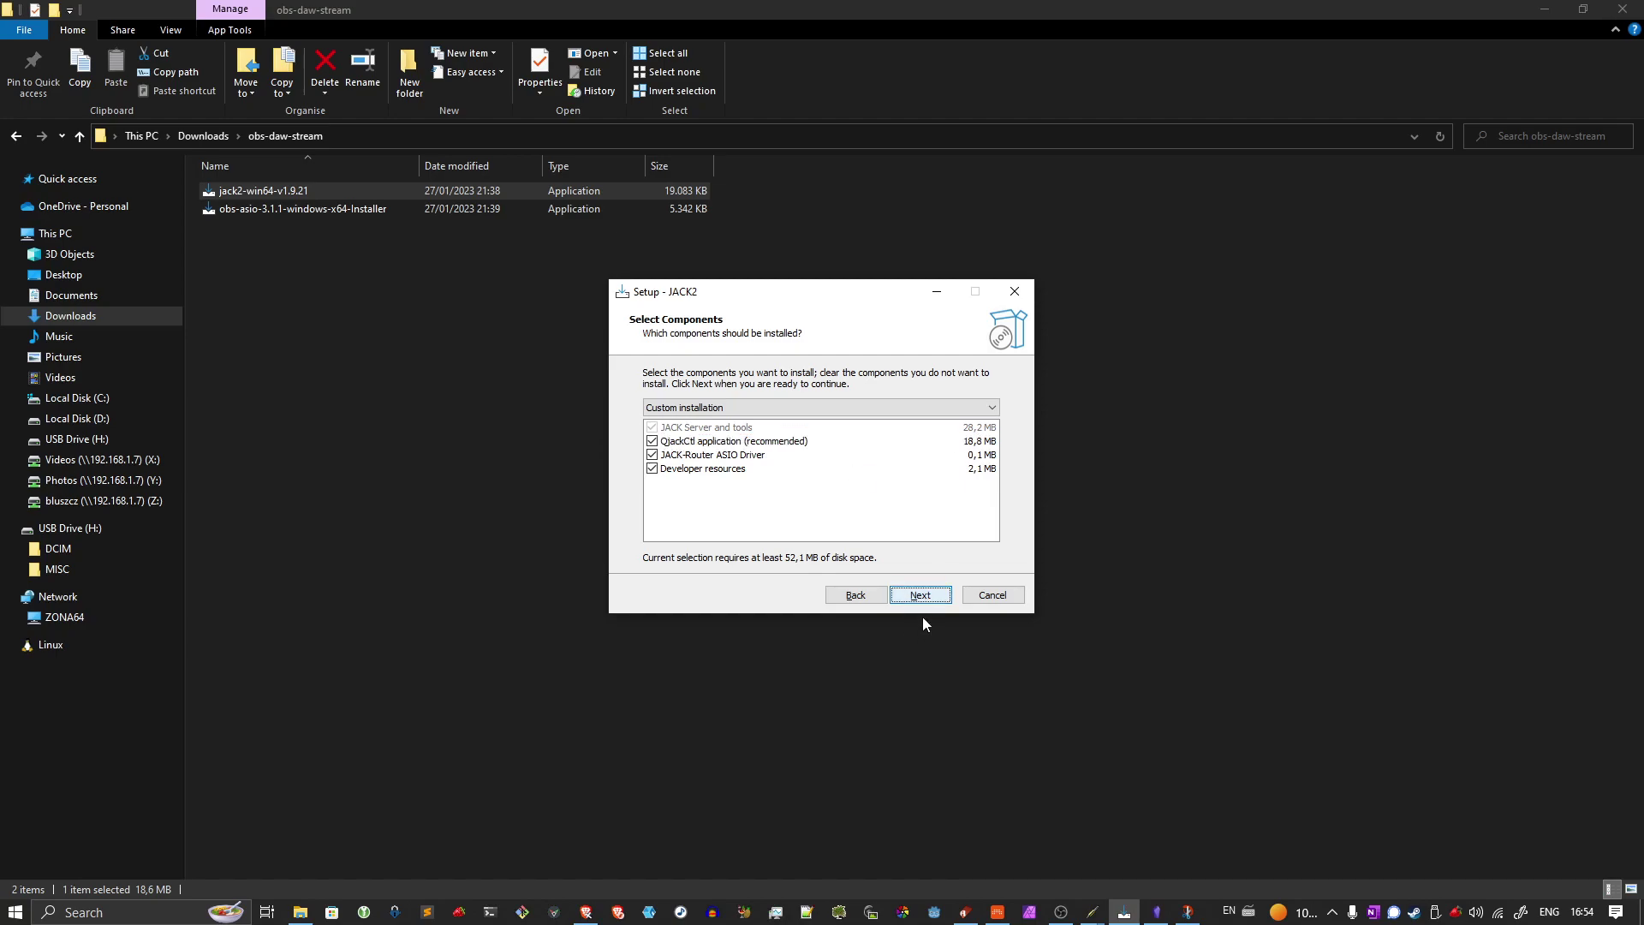
Return to the browser and open the v3.1.1 release of the obs-asio GitHub repository to find its Windows x64 installer.
{"action": "key", "text": "alt+Tab"}
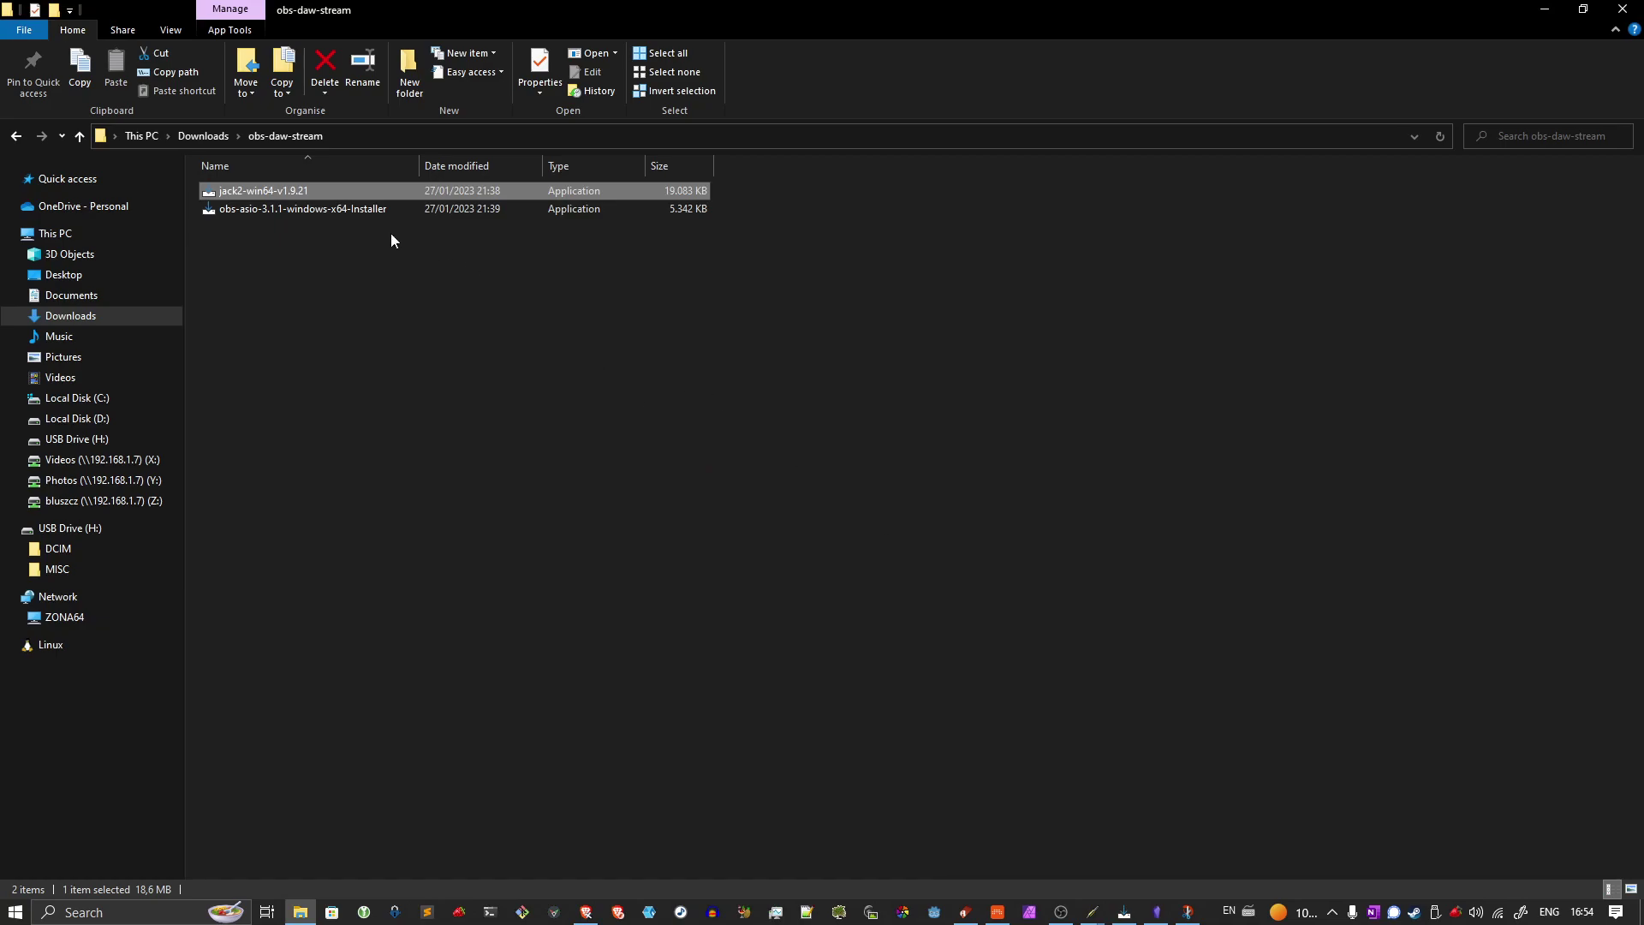
{"action": "key", "text": "alt+Tab"}
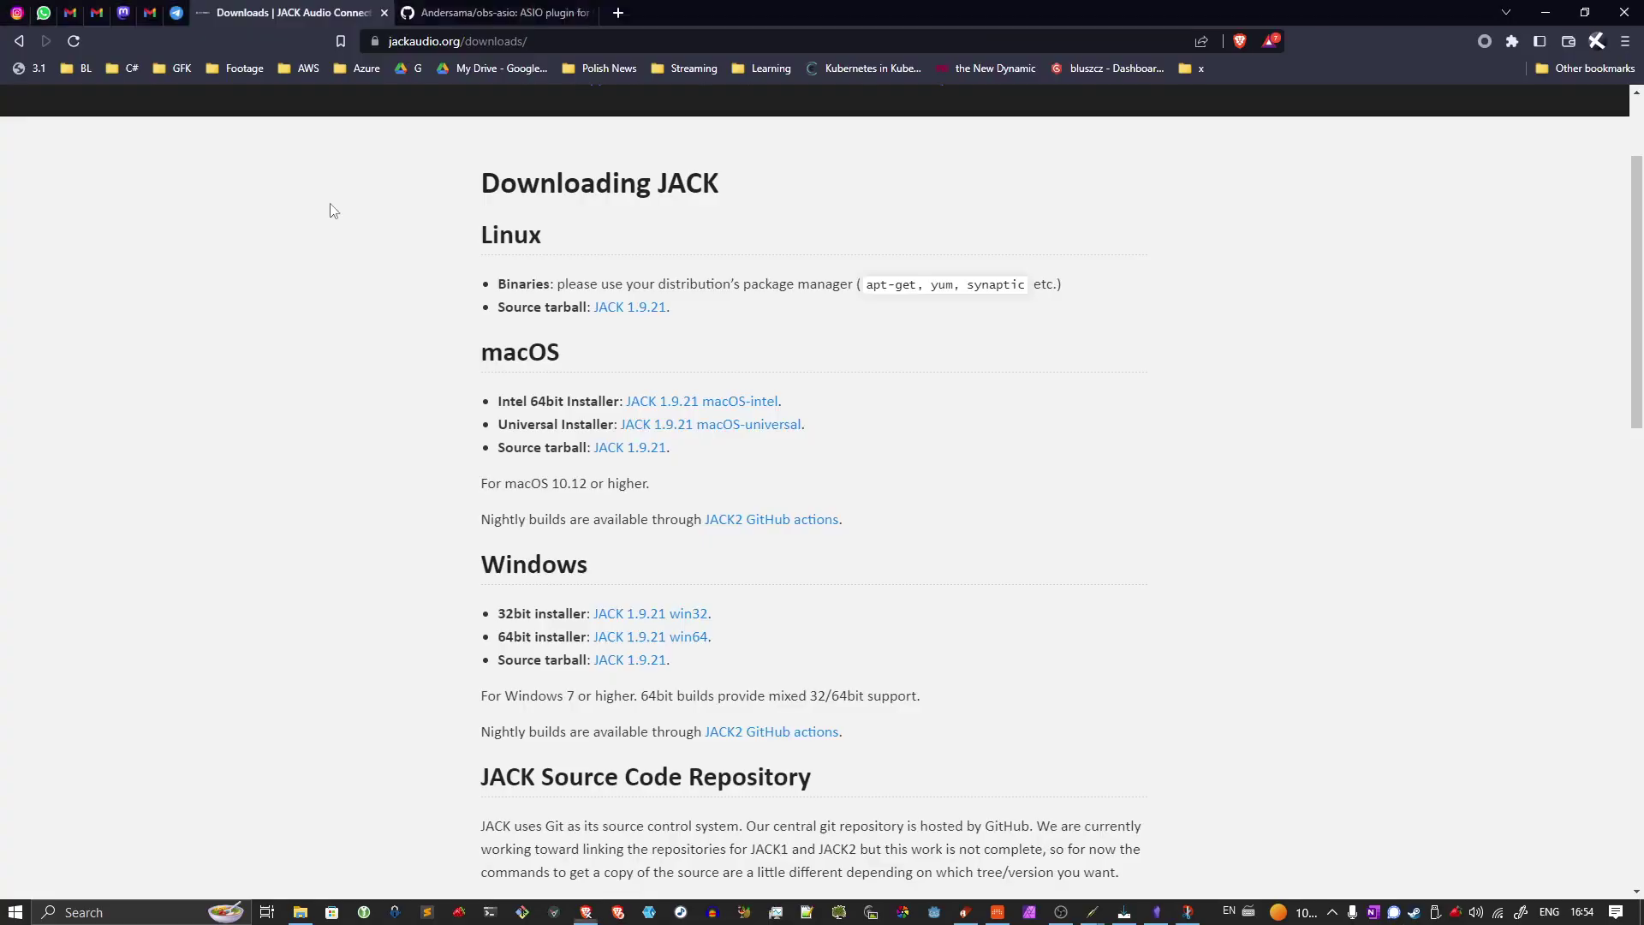
{"action": "left_click", "coordinate": [553, 11]}
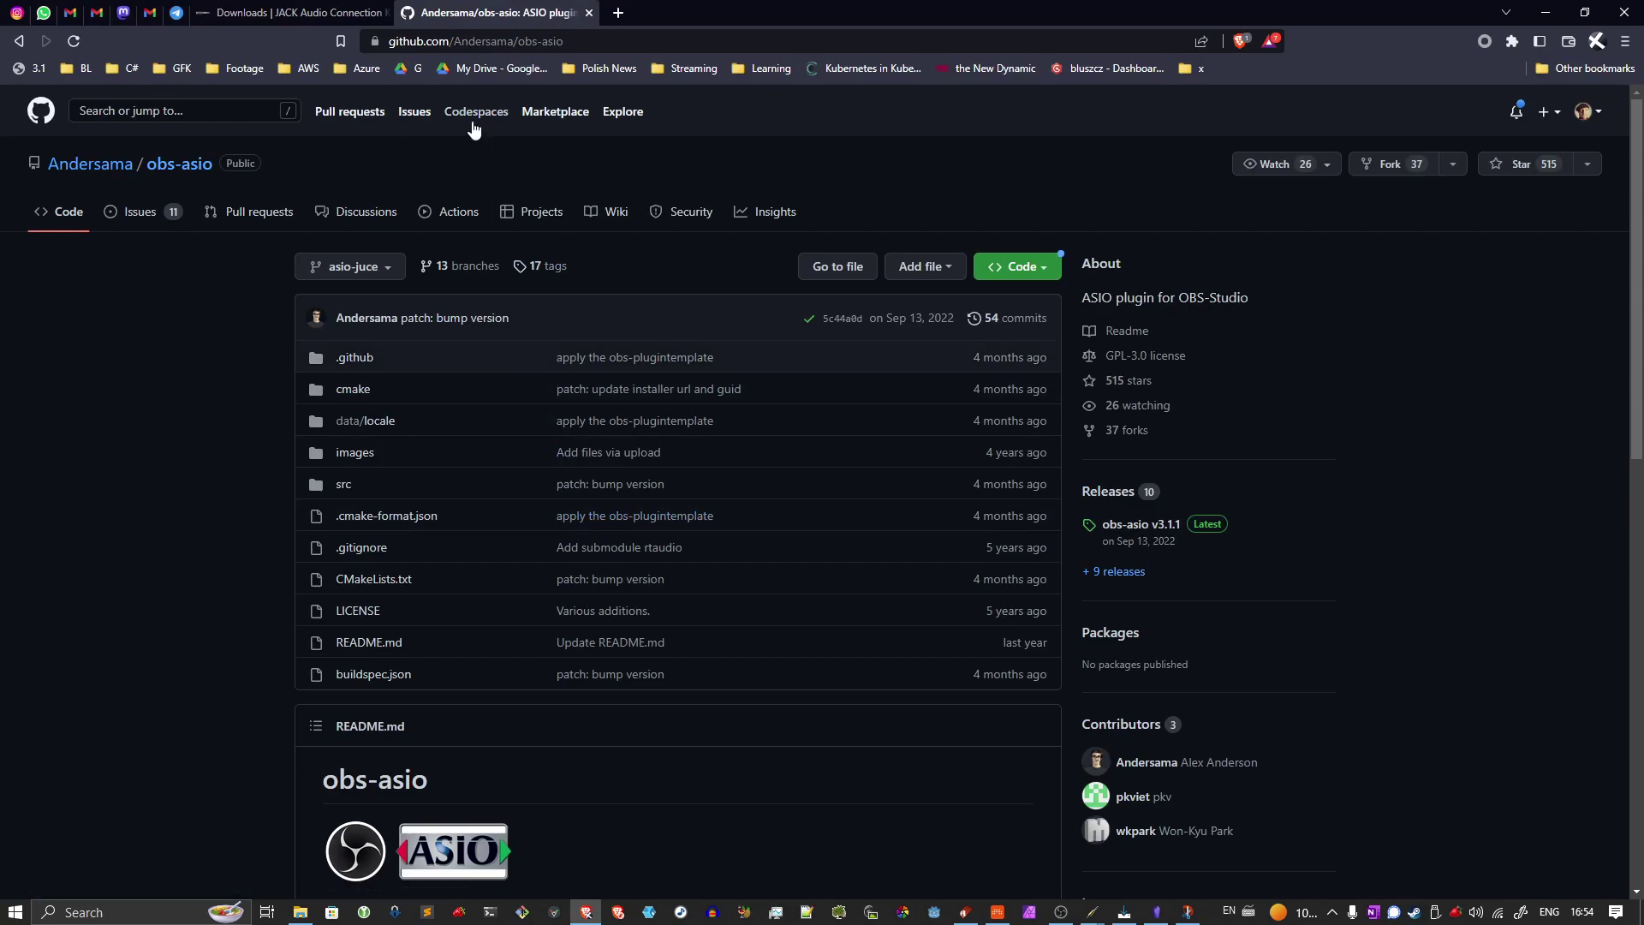
{"action": "left_click", "coordinate": [521, 41]}
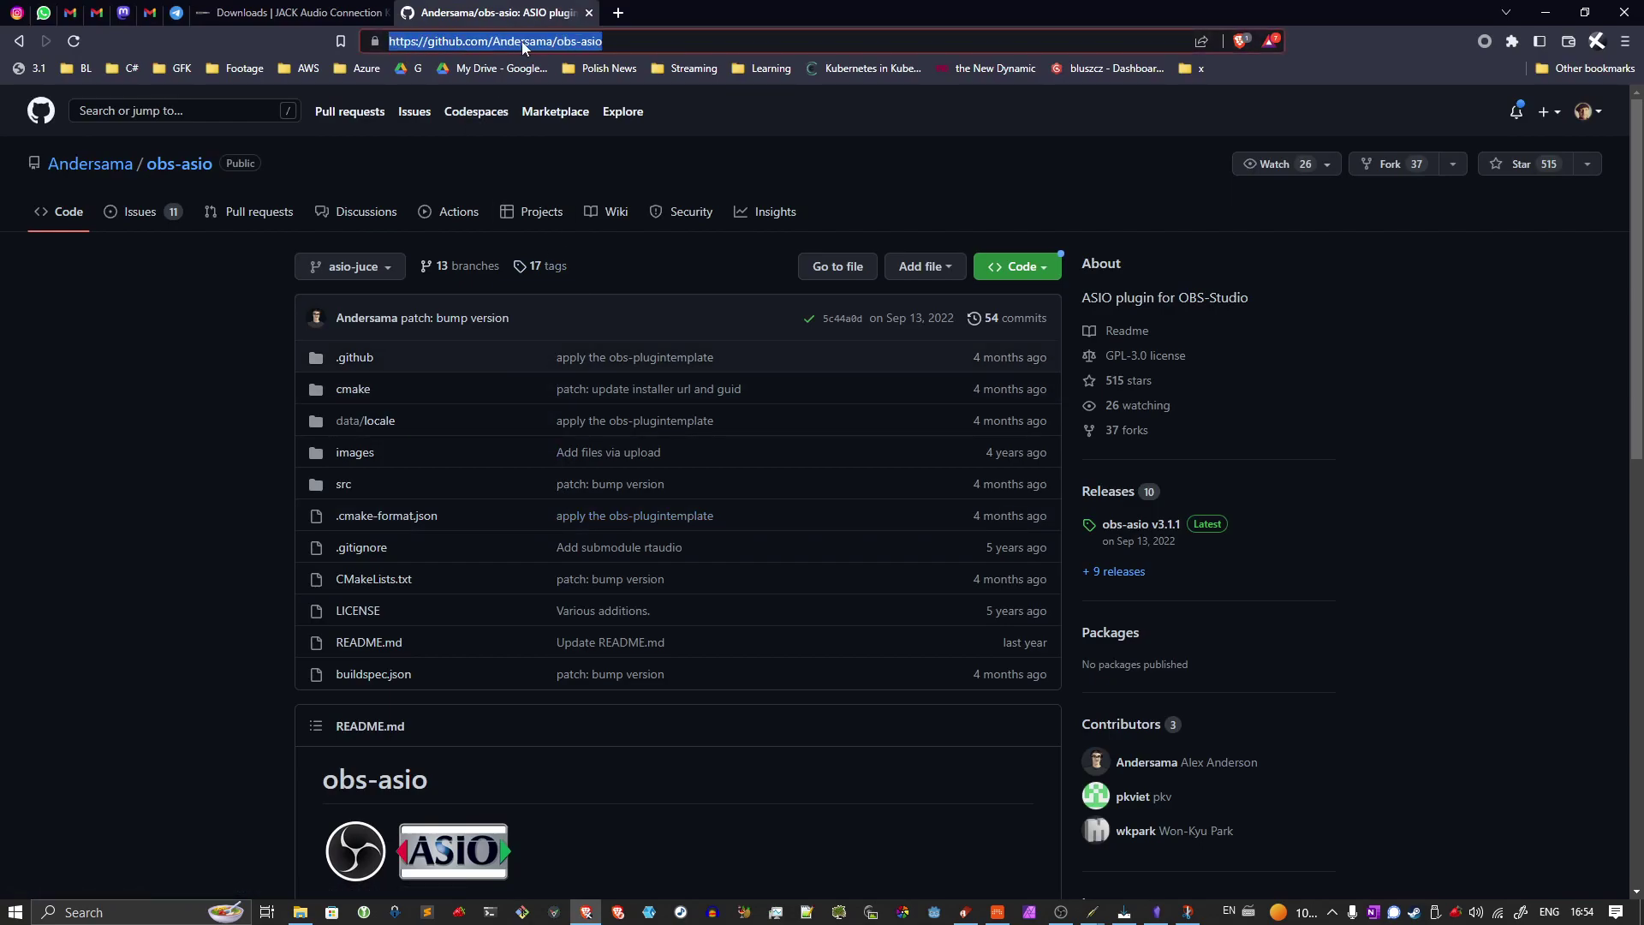
{"action": "scroll", "coordinate": [770, 385], "scroll_direction": "down", "scroll_amount": 3}
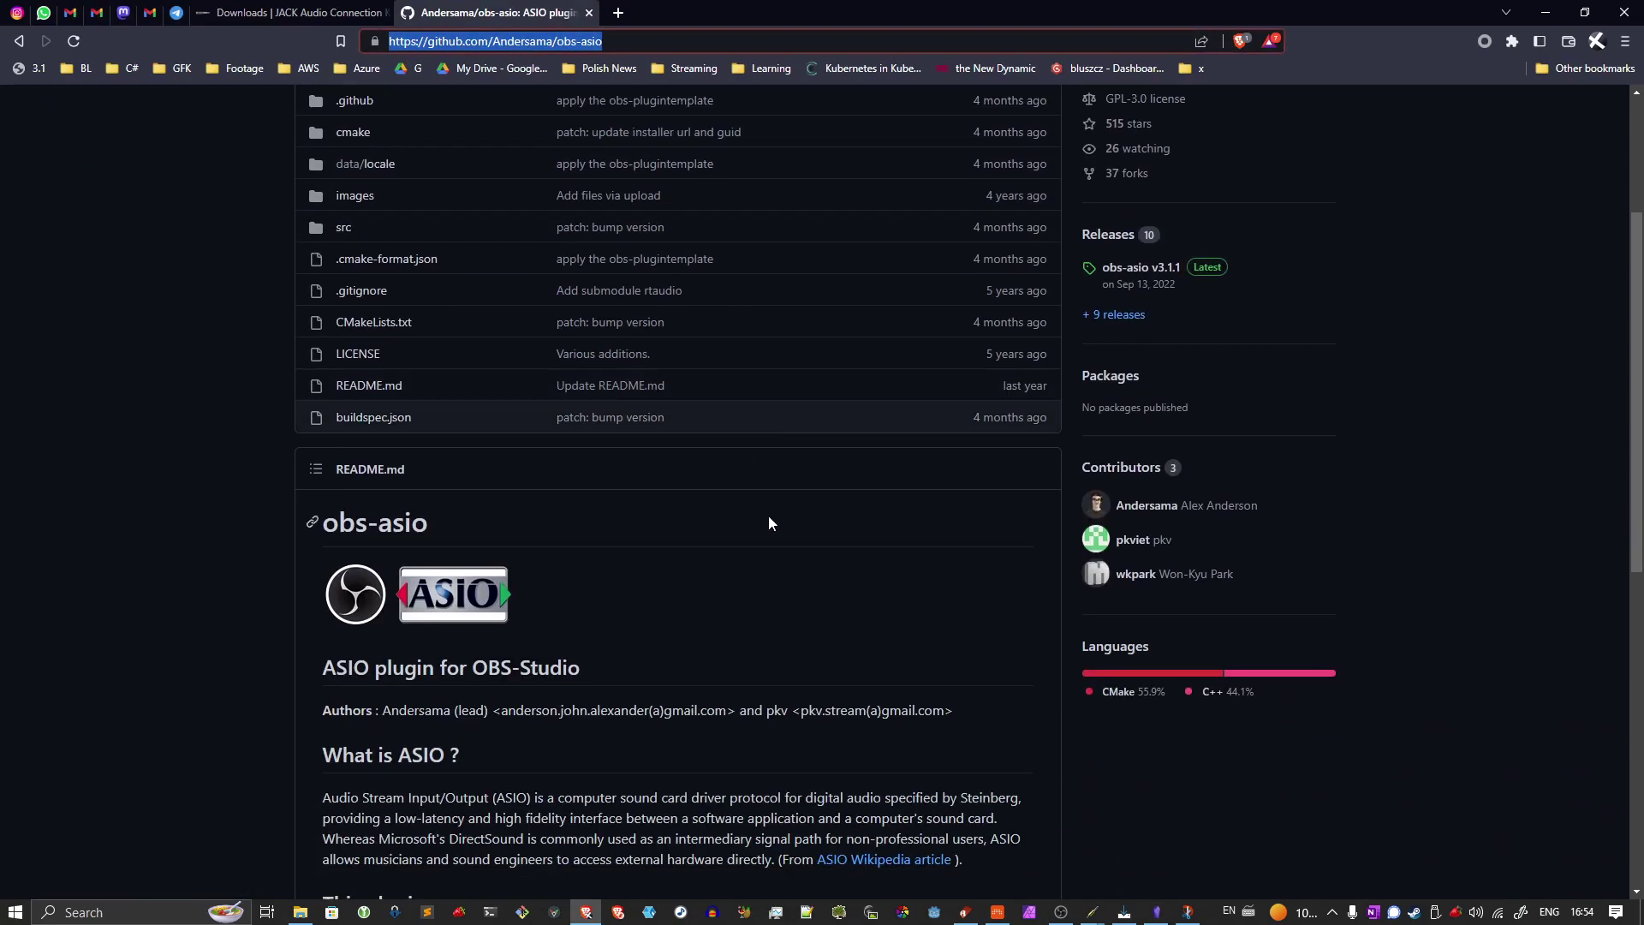
{"action": "scroll", "coordinate": [1053, 527], "scroll_direction": "up", "scroll_amount": 3}
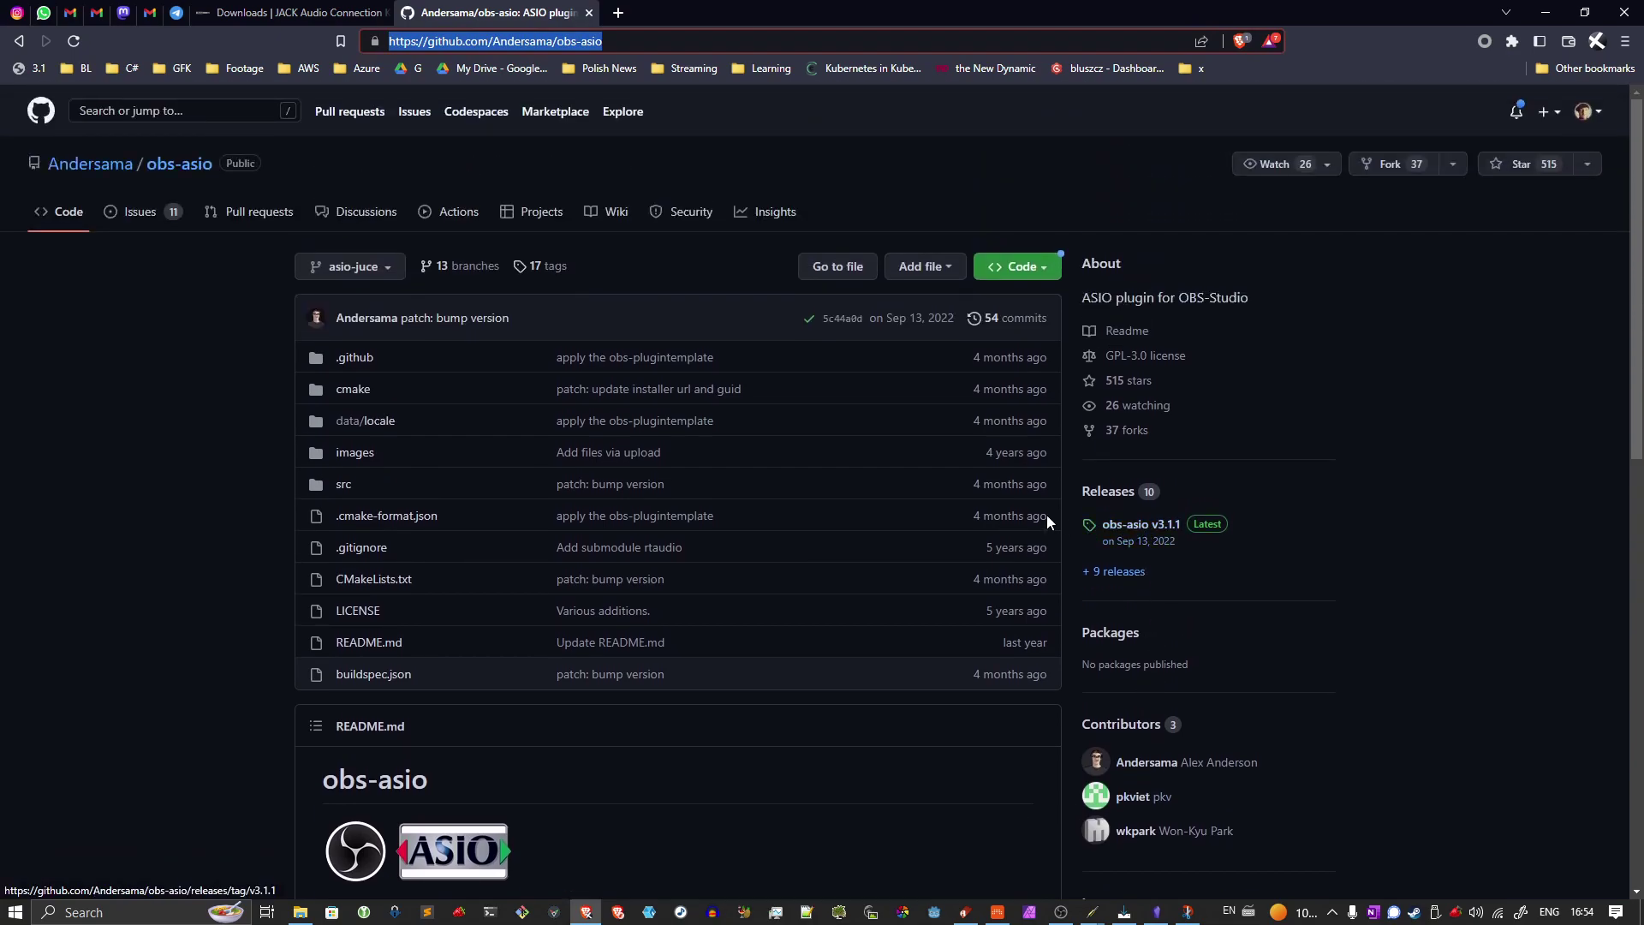
{"action": "left_click", "coordinate": [1137, 525]}
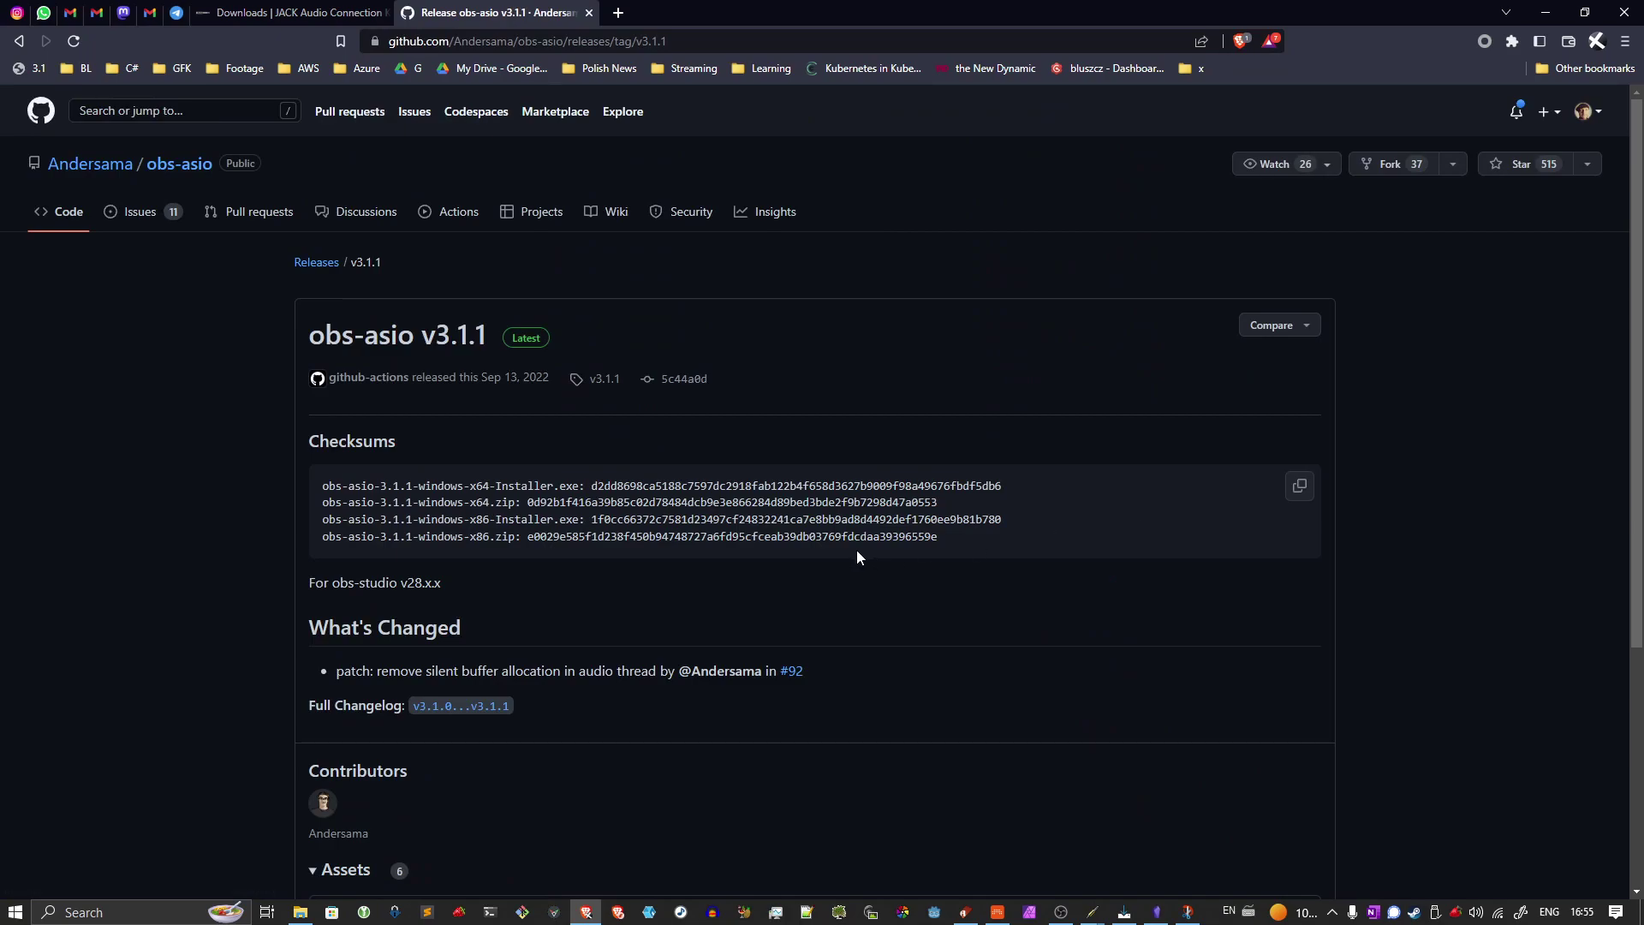
{"action": "scroll", "coordinate": [856, 552], "scroll_direction": "down", "scroll_amount": 3}
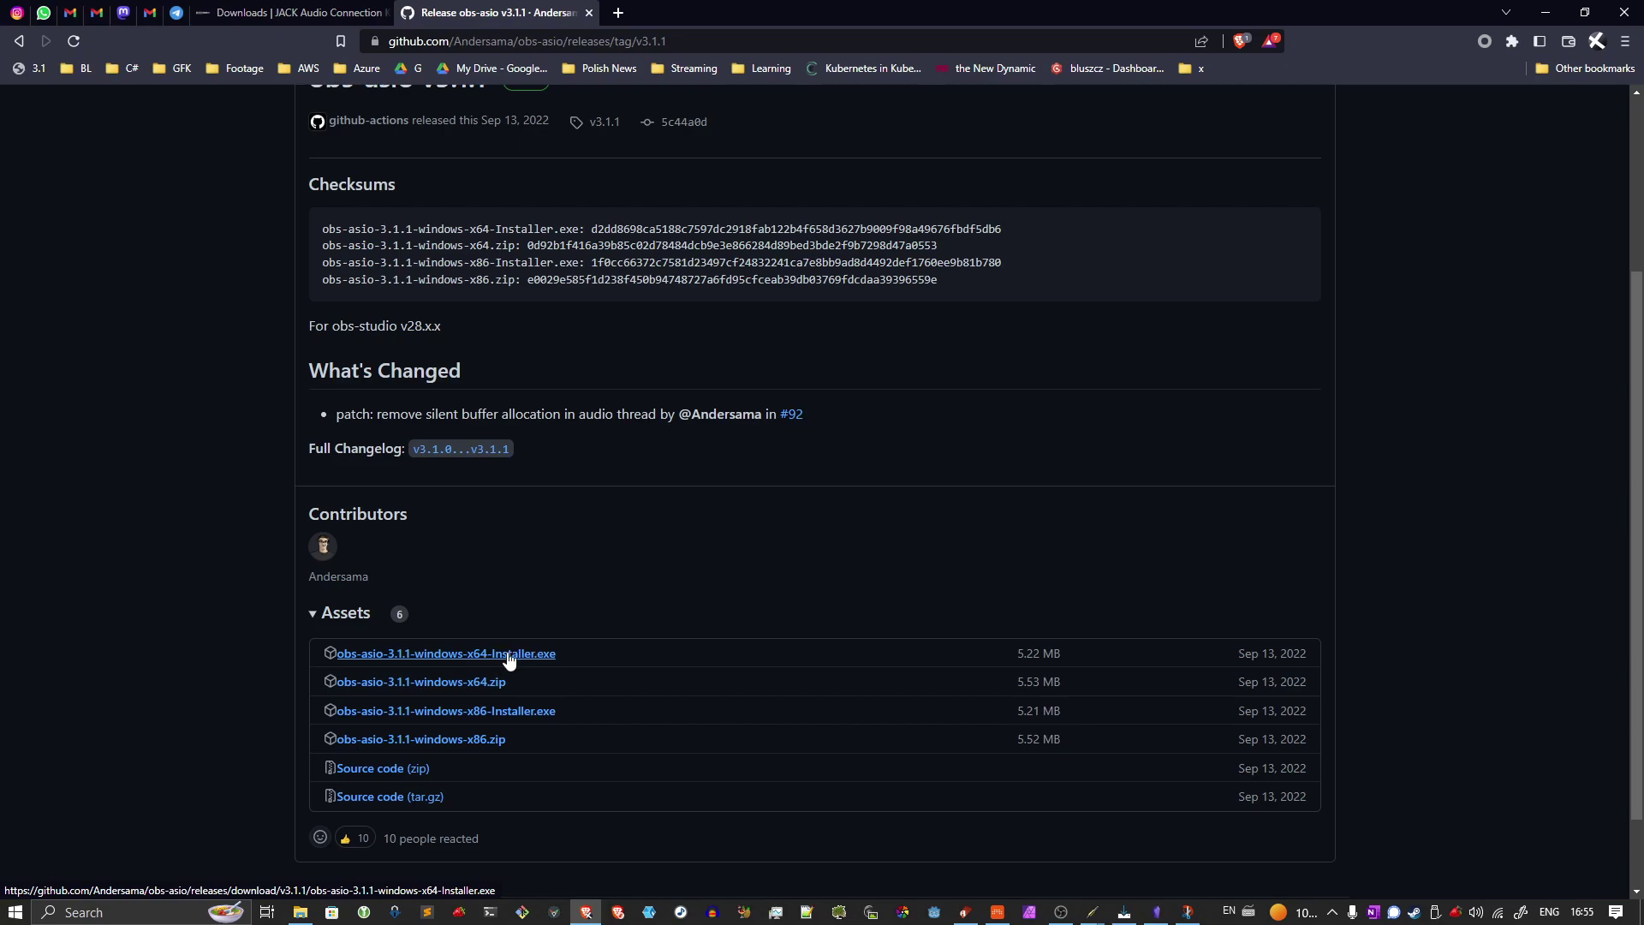
Run obs-asio-3.1.1-windows-x64-Installer from the obs-daw-stream folder up to the ready-to-install page and exit the setup.
{"action": "key", "text": "alt+Tab"}
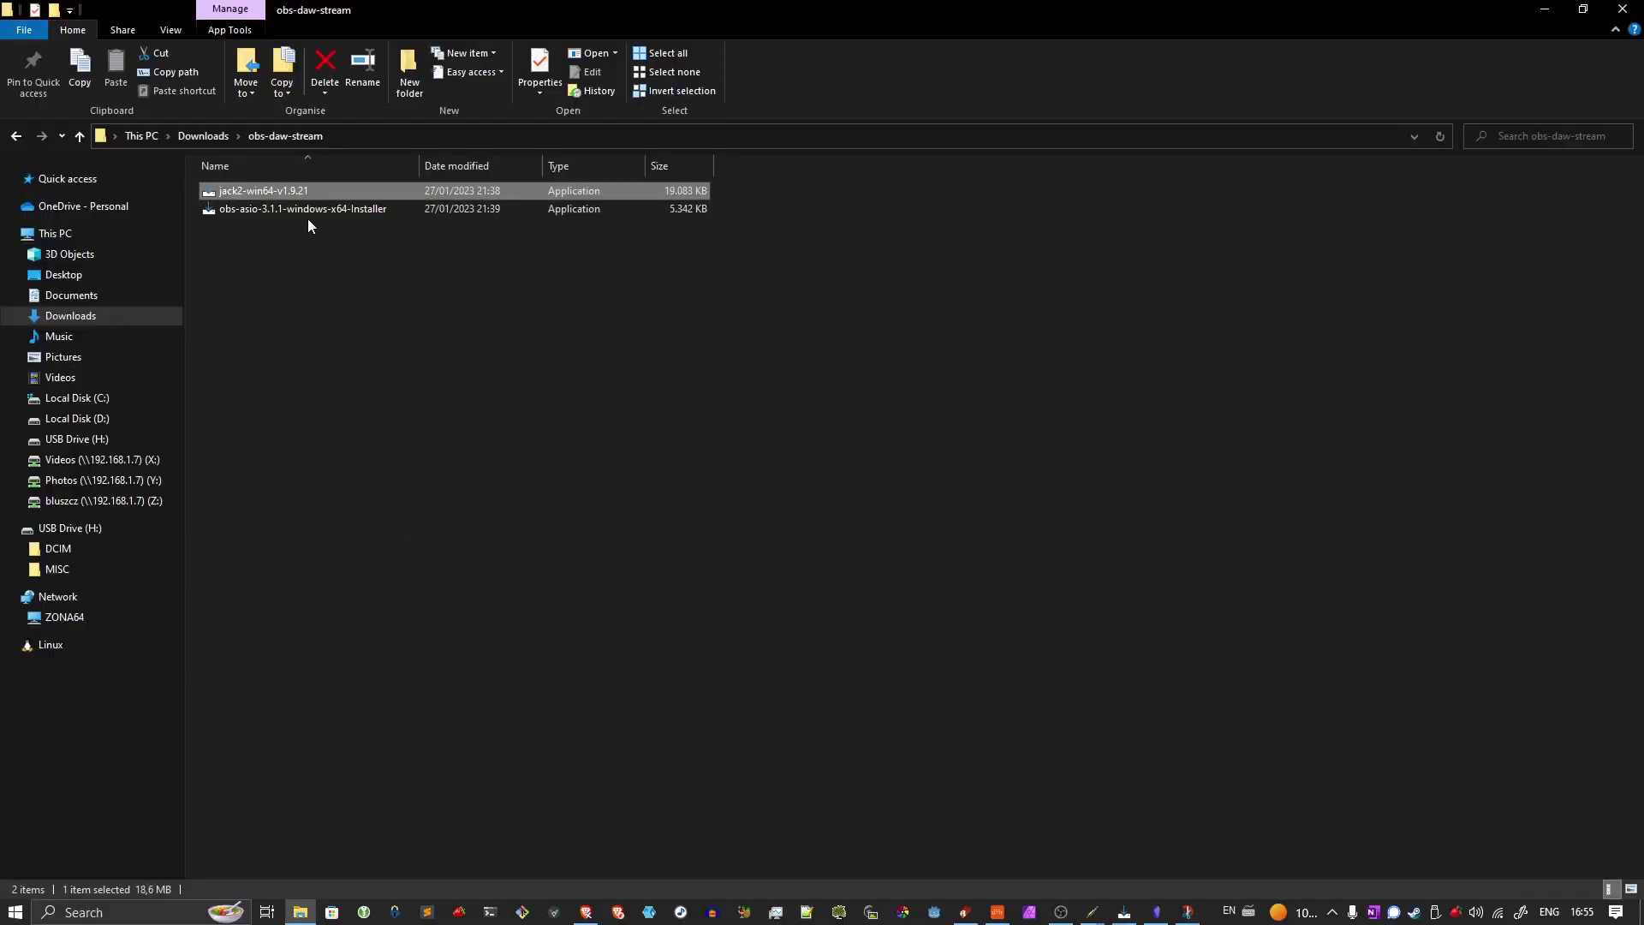
{"action": "left_click", "coordinate": [308, 217]}
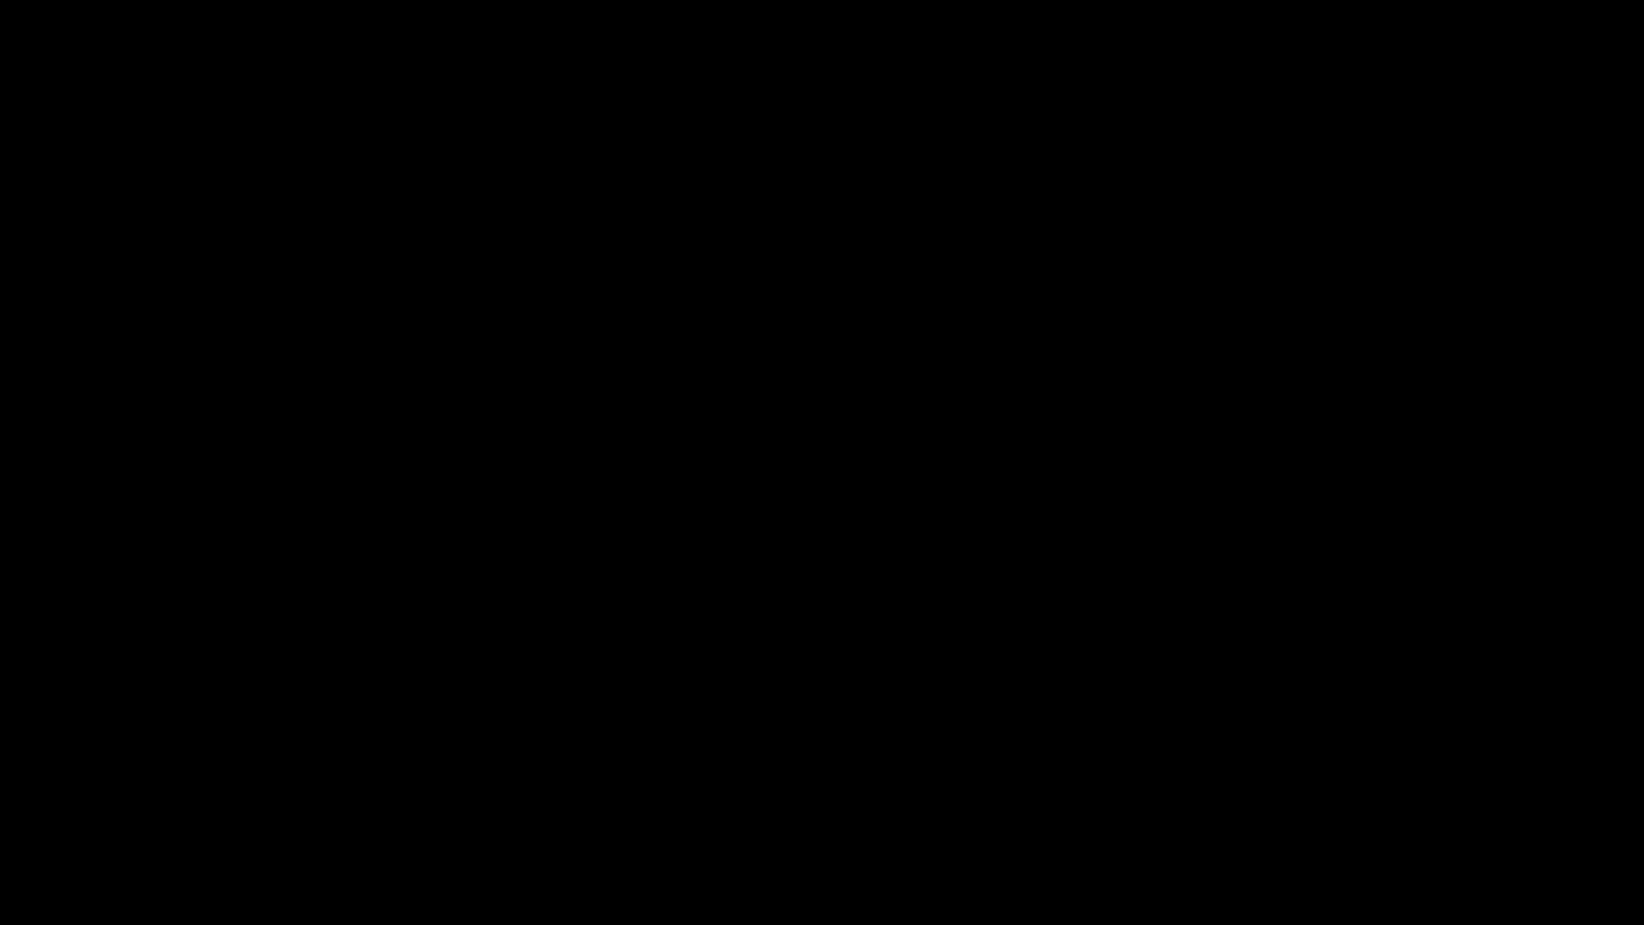
{"action": "left_click", "coordinate": [784, 574]}
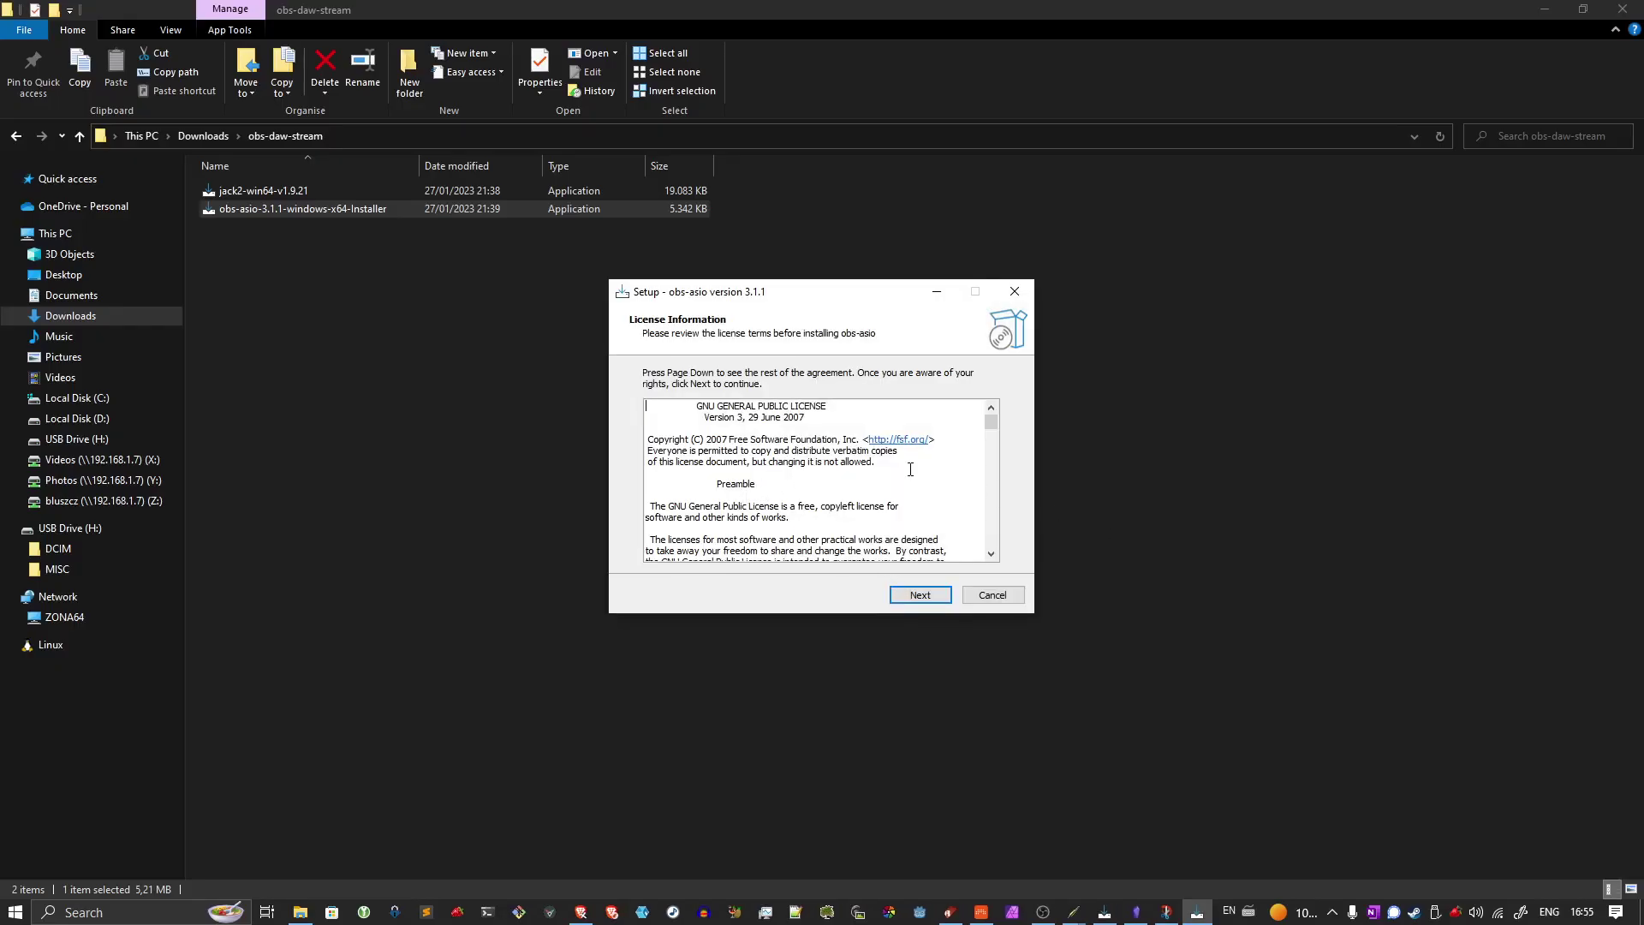
{"action": "scroll", "coordinate": [910, 469], "scroll_direction": "down", "scroll_amount": 10}
{"action": "left_click", "coordinate": [935, 594]}
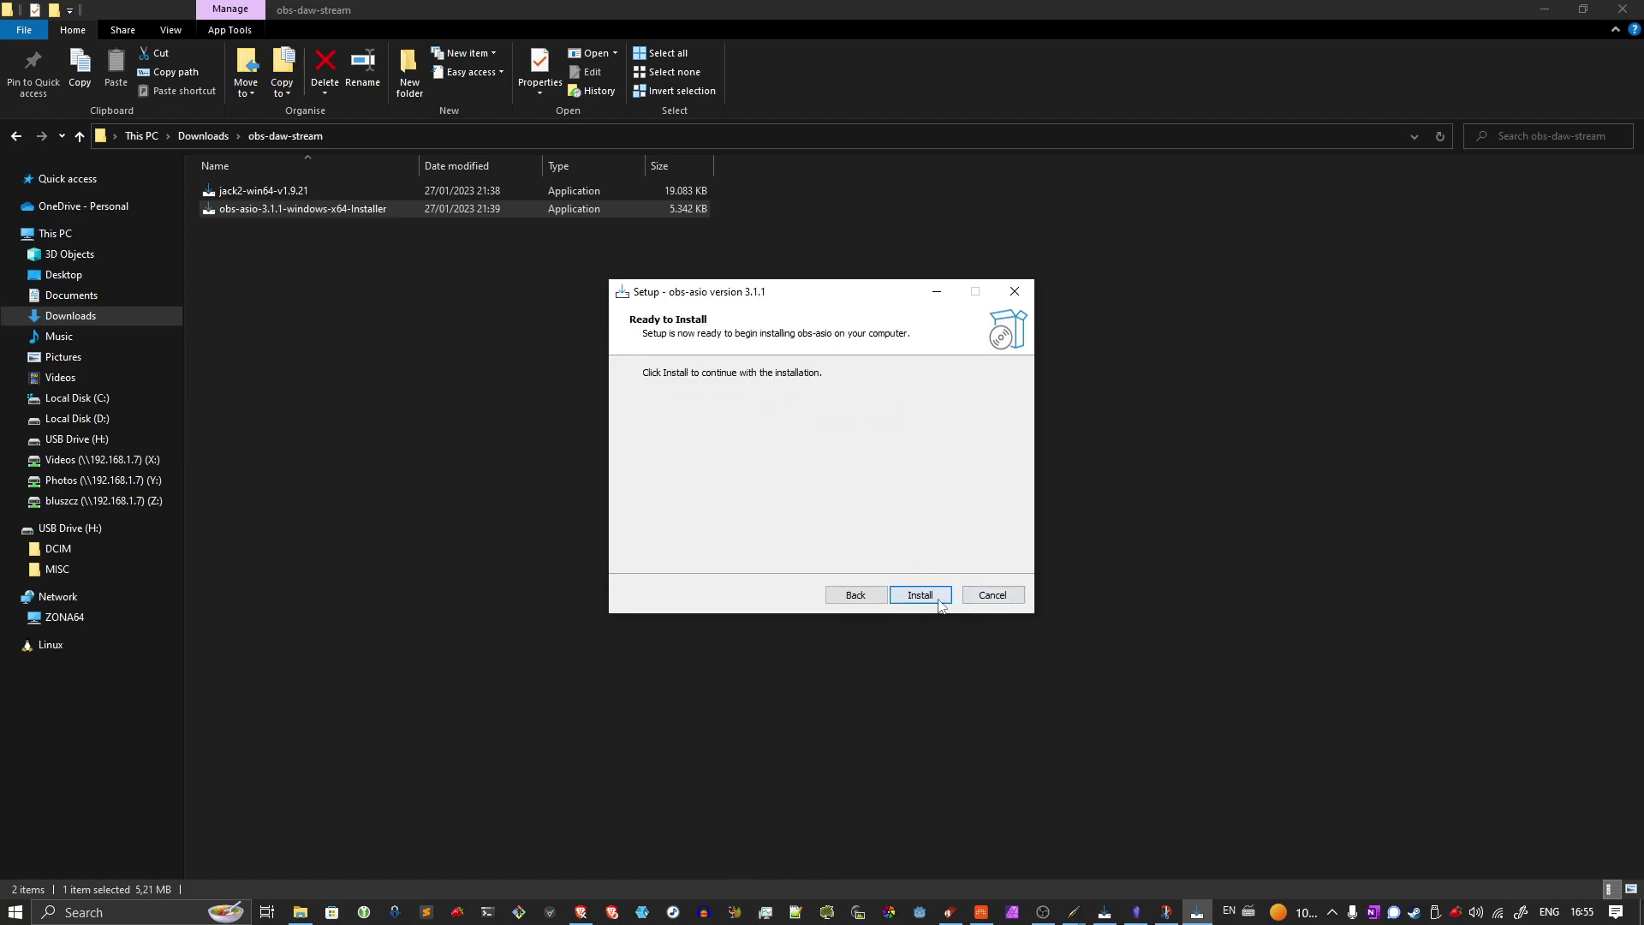
{"action": "key", "text": "shift+Tab"}
{"action": "left_click", "coordinate": [993, 595]}
{"action": "left_click", "coordinate": [885, 542]}
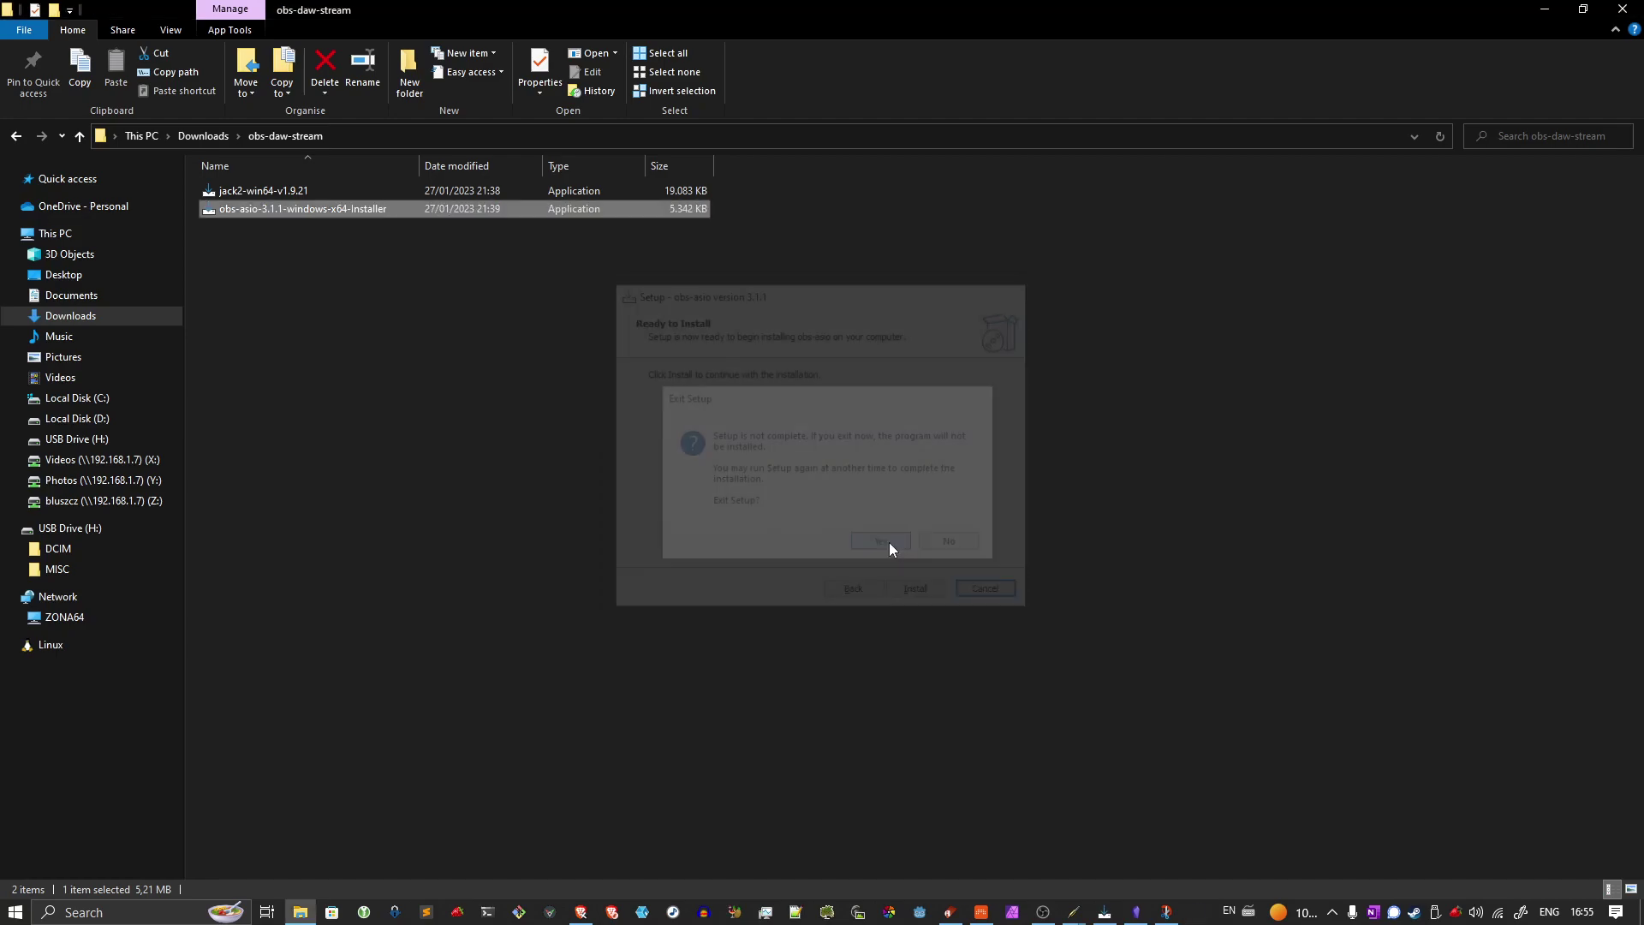
Switch to the Obsidian streaming note and review its ASIO plugin for OBS and QjackCtl configuration sections.
{"action": "key", "text": "alt+Tab"}
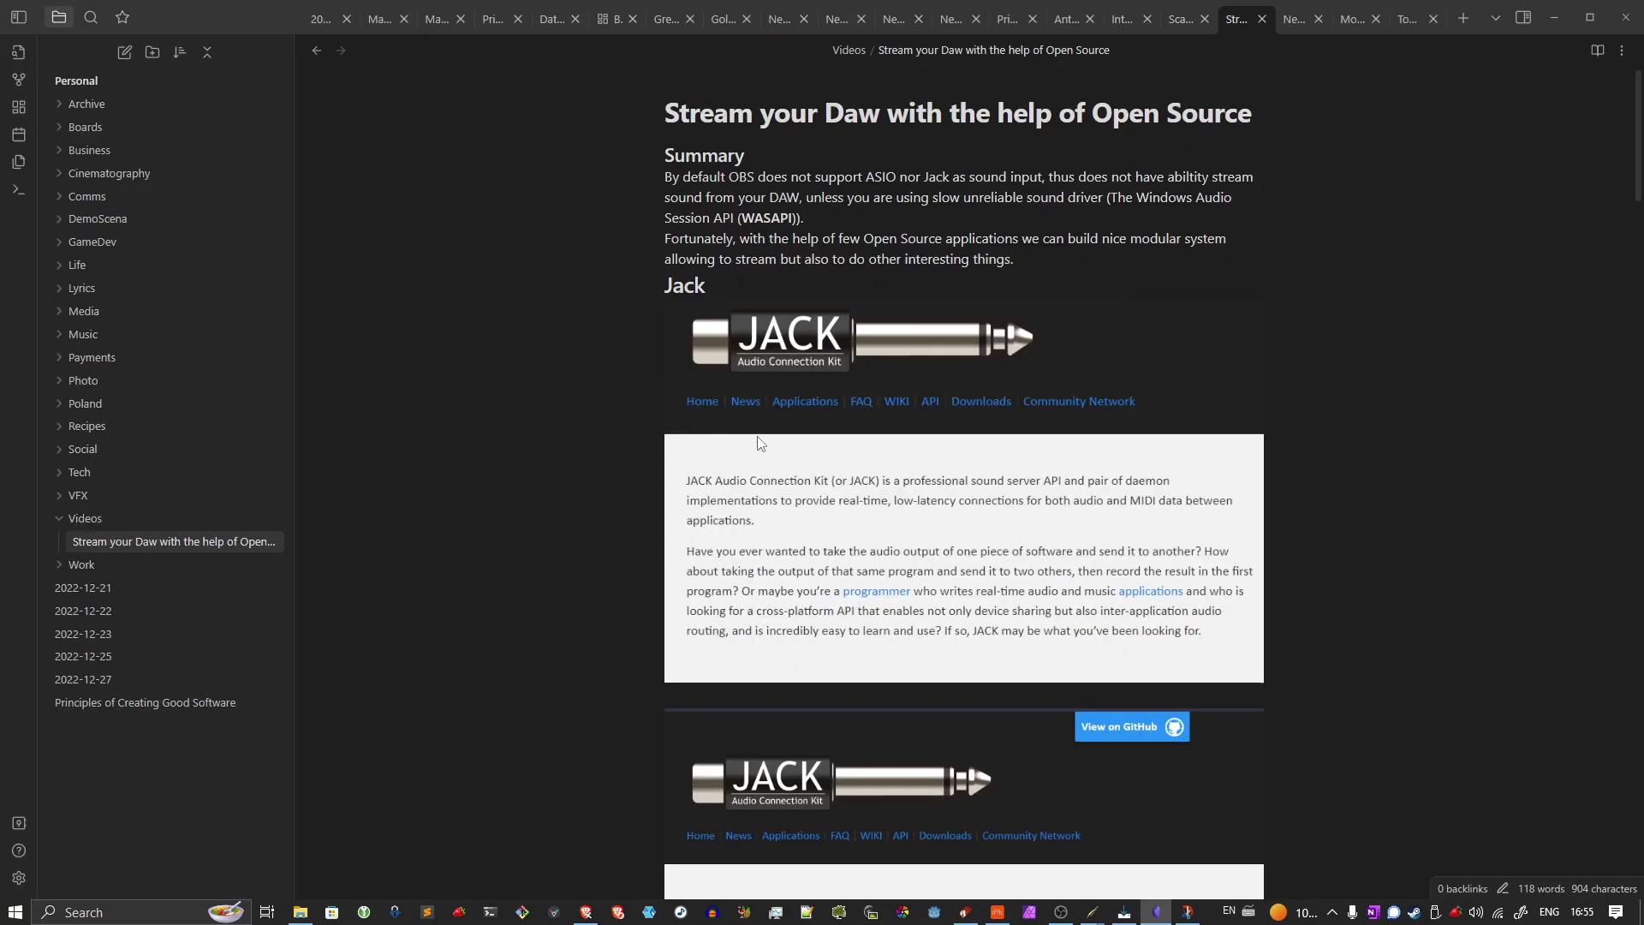
{"action": "scroll", "coordinate": [944, 459], "scroll_direction": "down", "scroll_amount": 7}
{"action": "scroll", "coordinate": [943, 459], "scroll_direction": "down", "scroll_amount": 11}
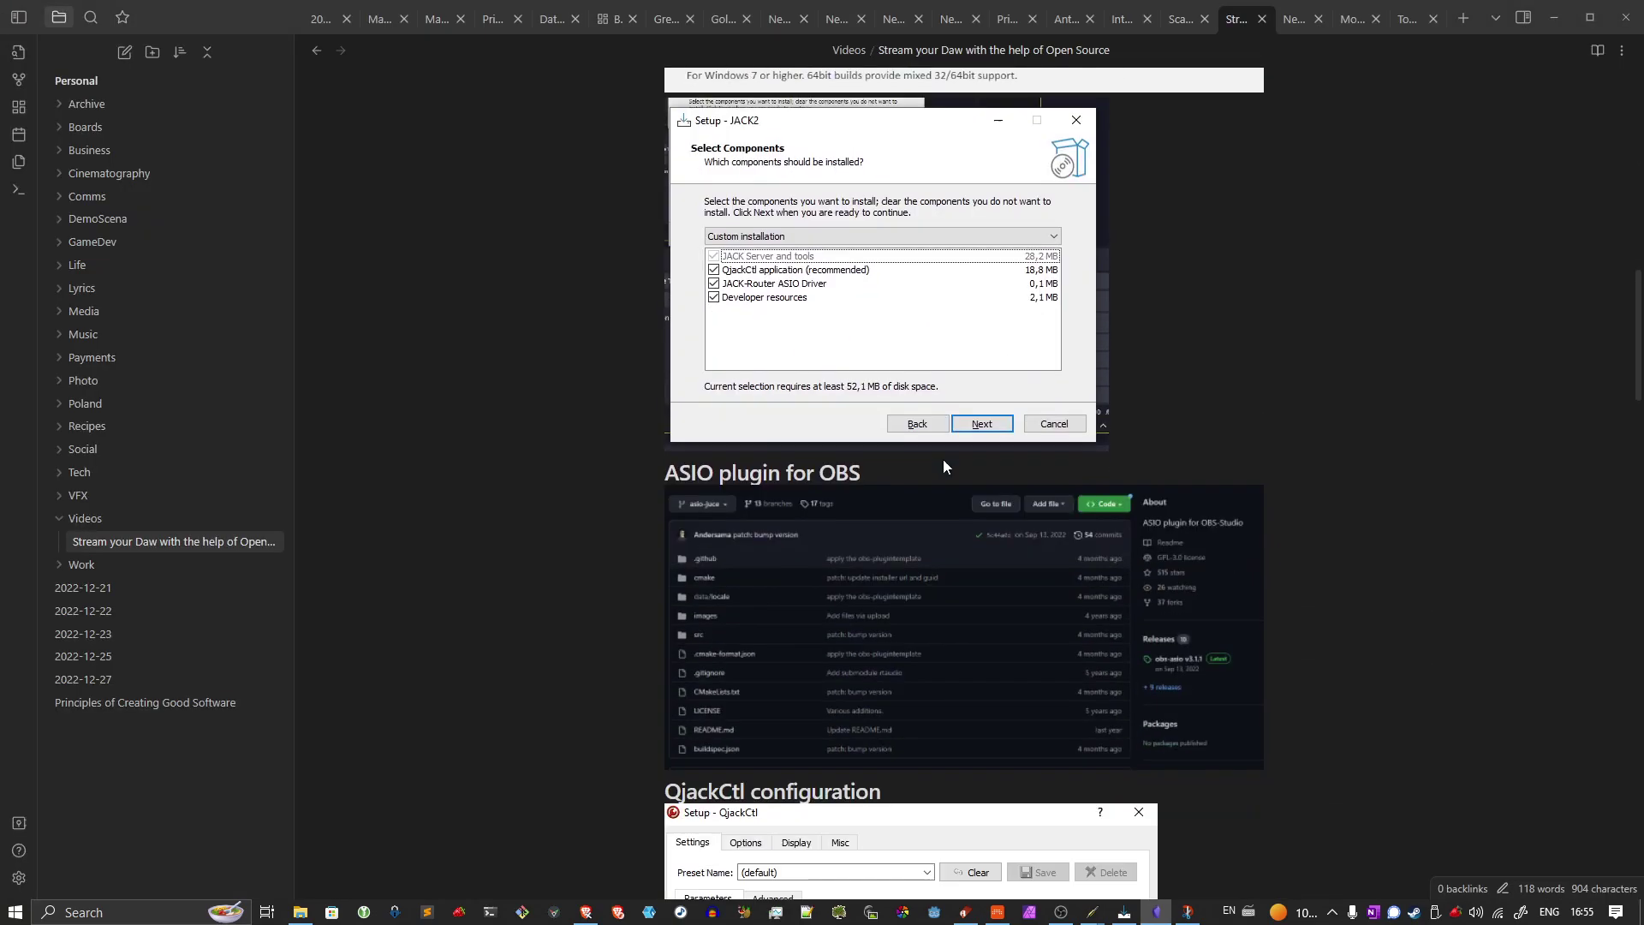
{"action": "scroll", "coordinate": [941, 463], "scroll_direction": "down", "scroll_amount": 3}
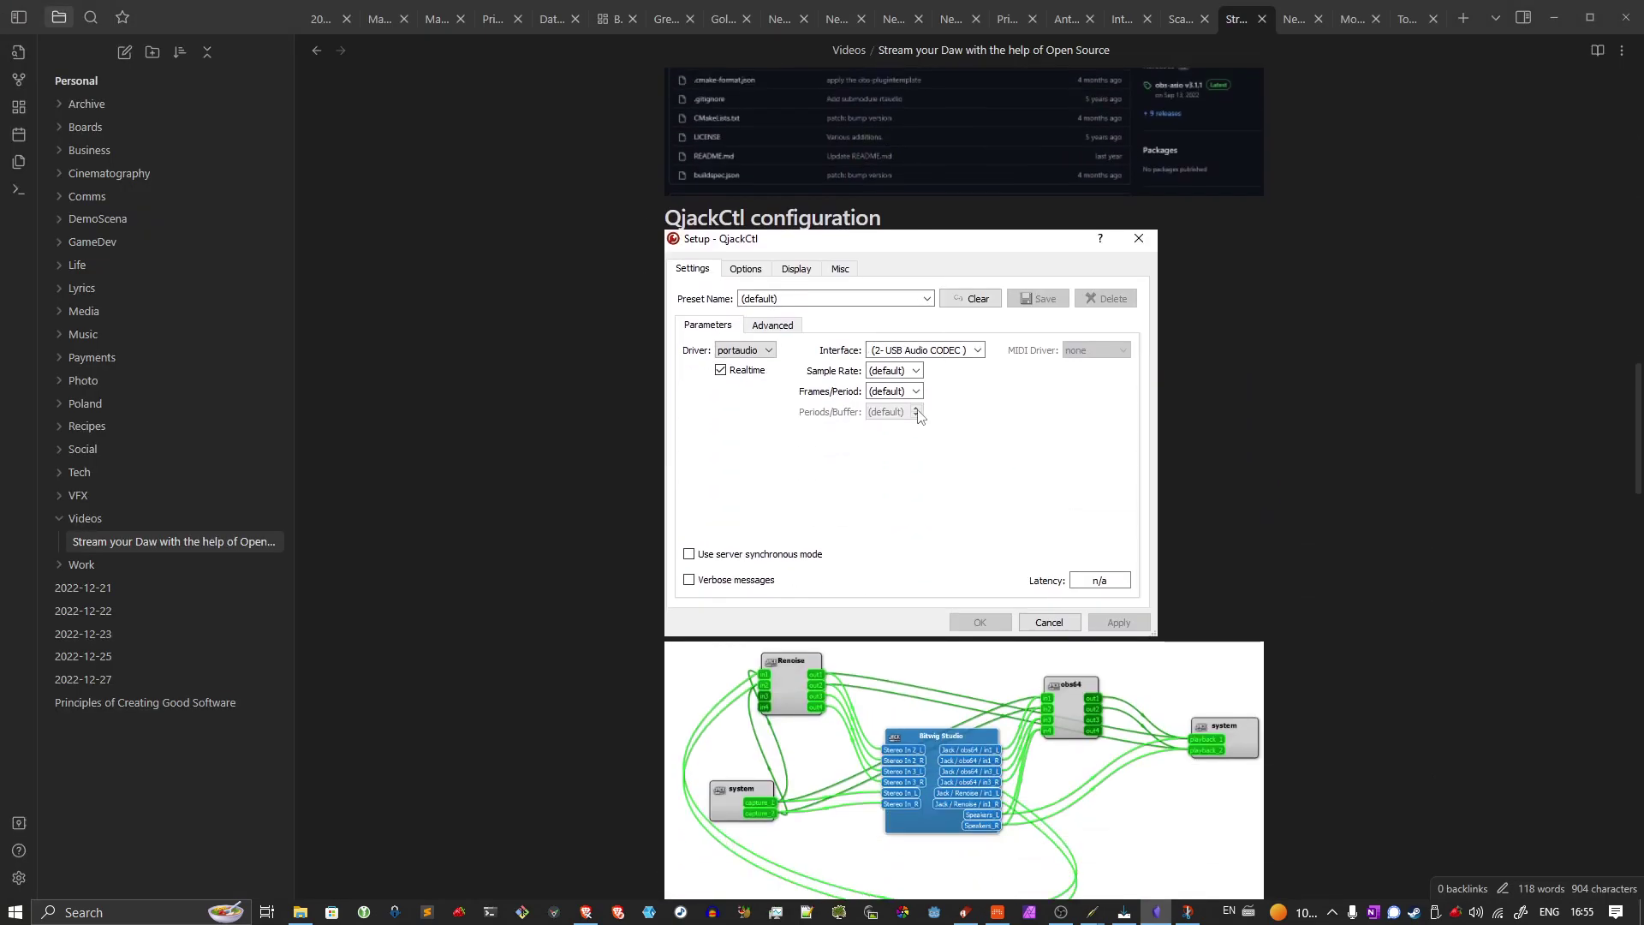
{"action": "scroll", "coordinate": [917, 414], "scroll_direction": "up", "scroll_amount": 1}
{"action": "scroll", "coordinate": [916, 412], "scroll_direction": "up", "scroll_amount": 2}
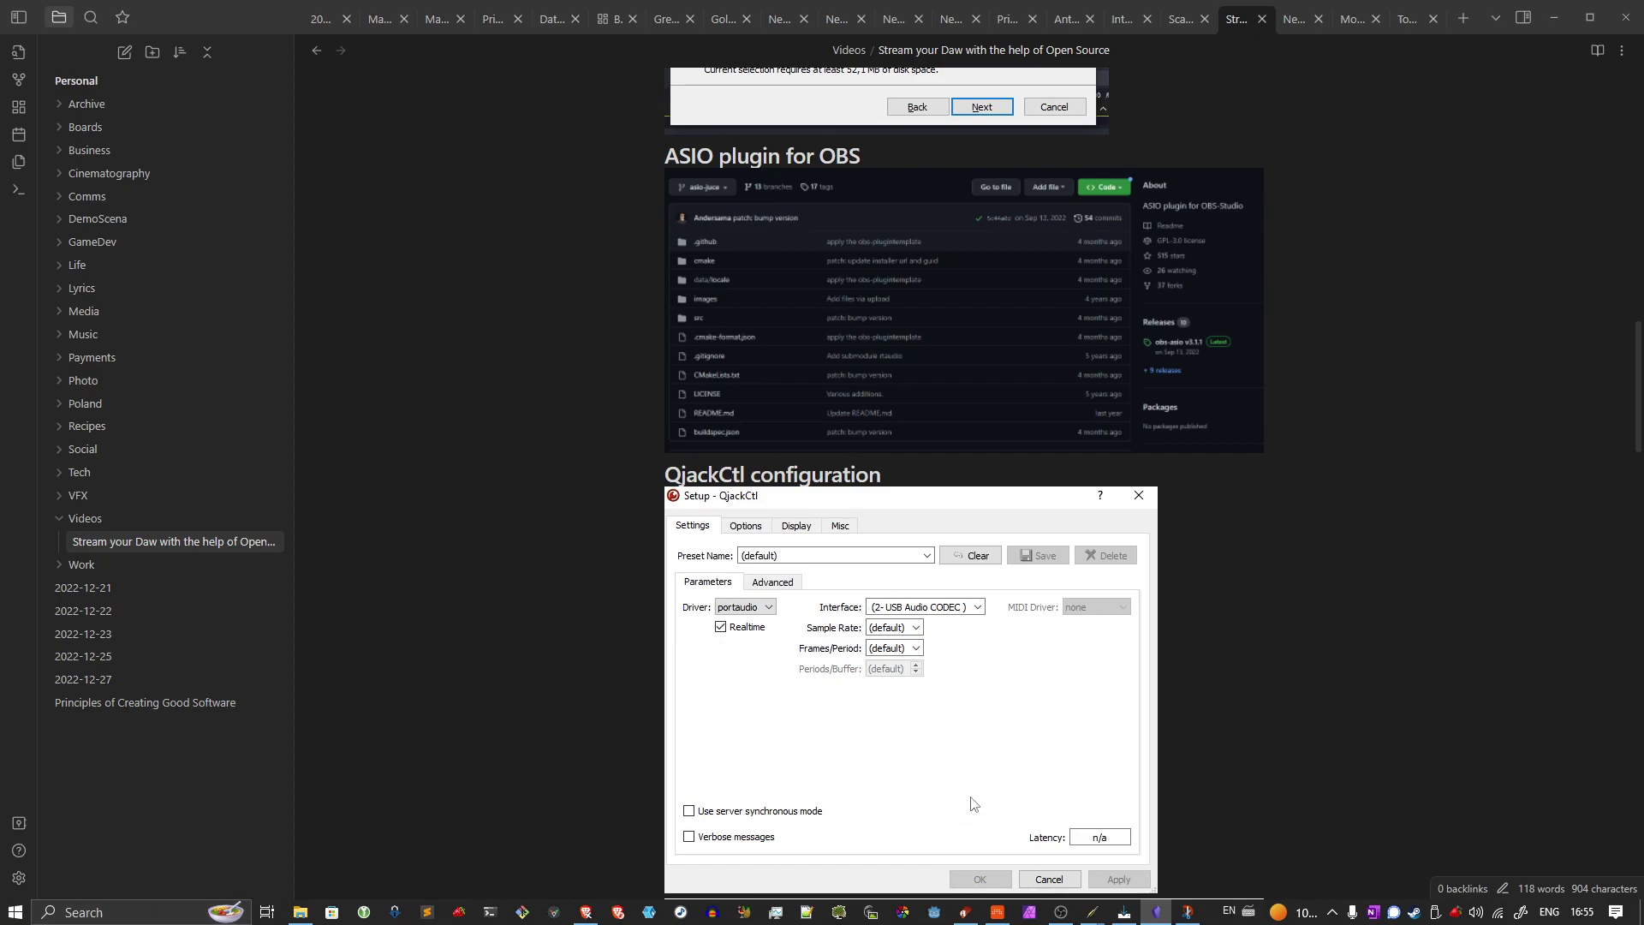
Launch QjackCtl, check the driver and interface in its Setup dialog, and close the dialog.
{"action": "left_click", "coordinate": [94, 913]}
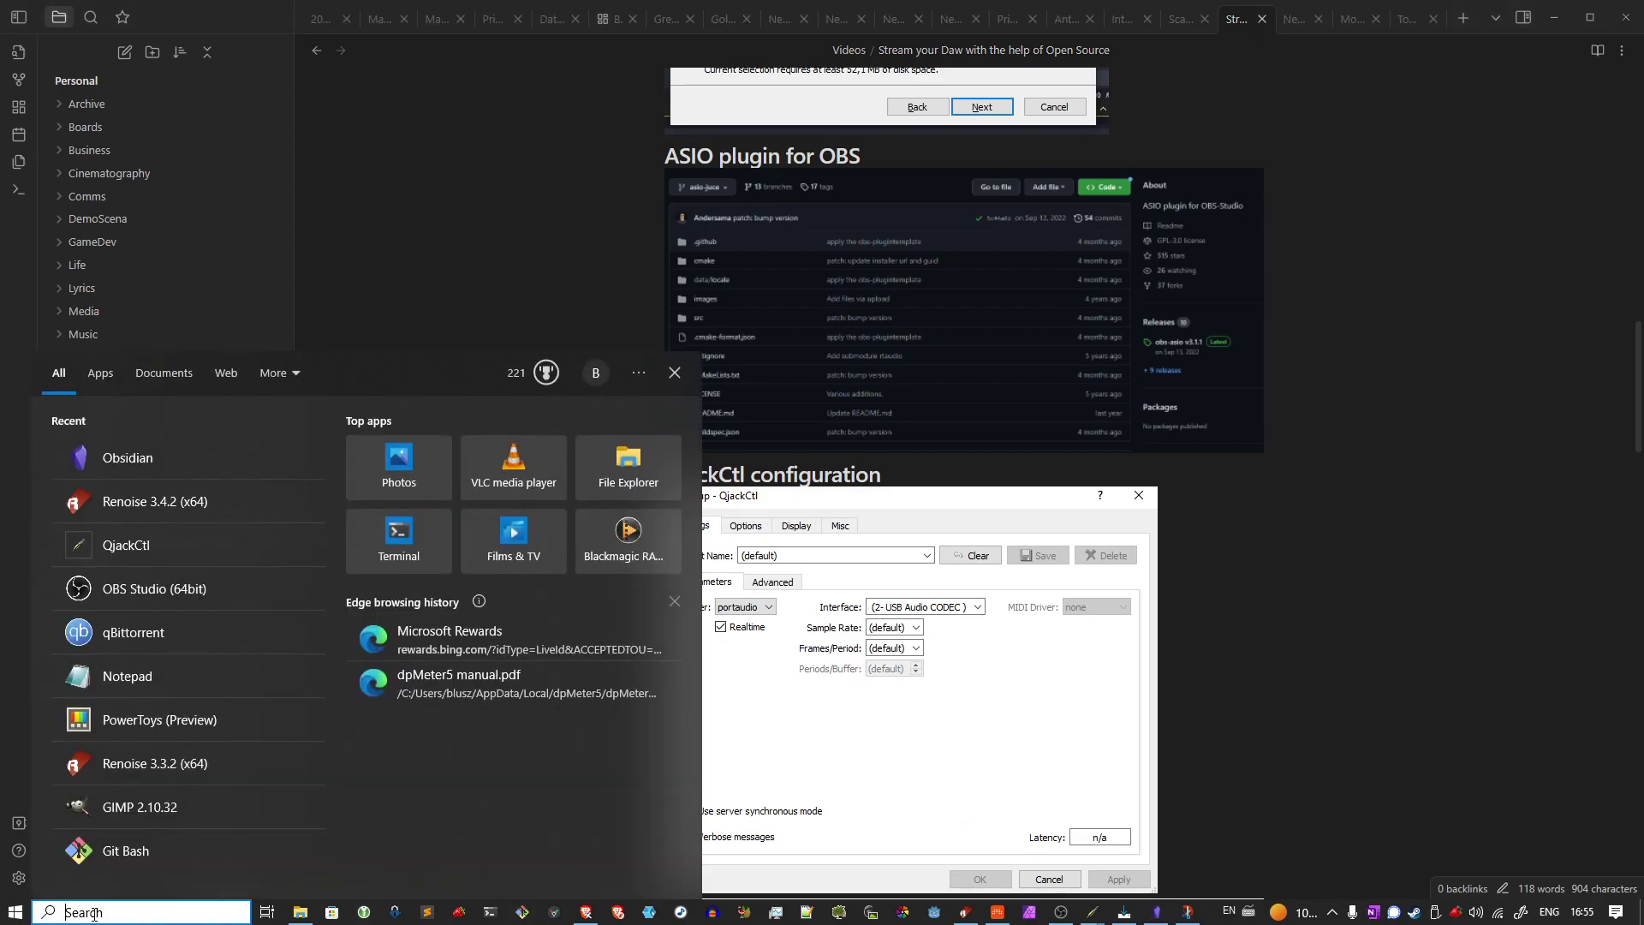
{"action": "type", "text": "qjack"}
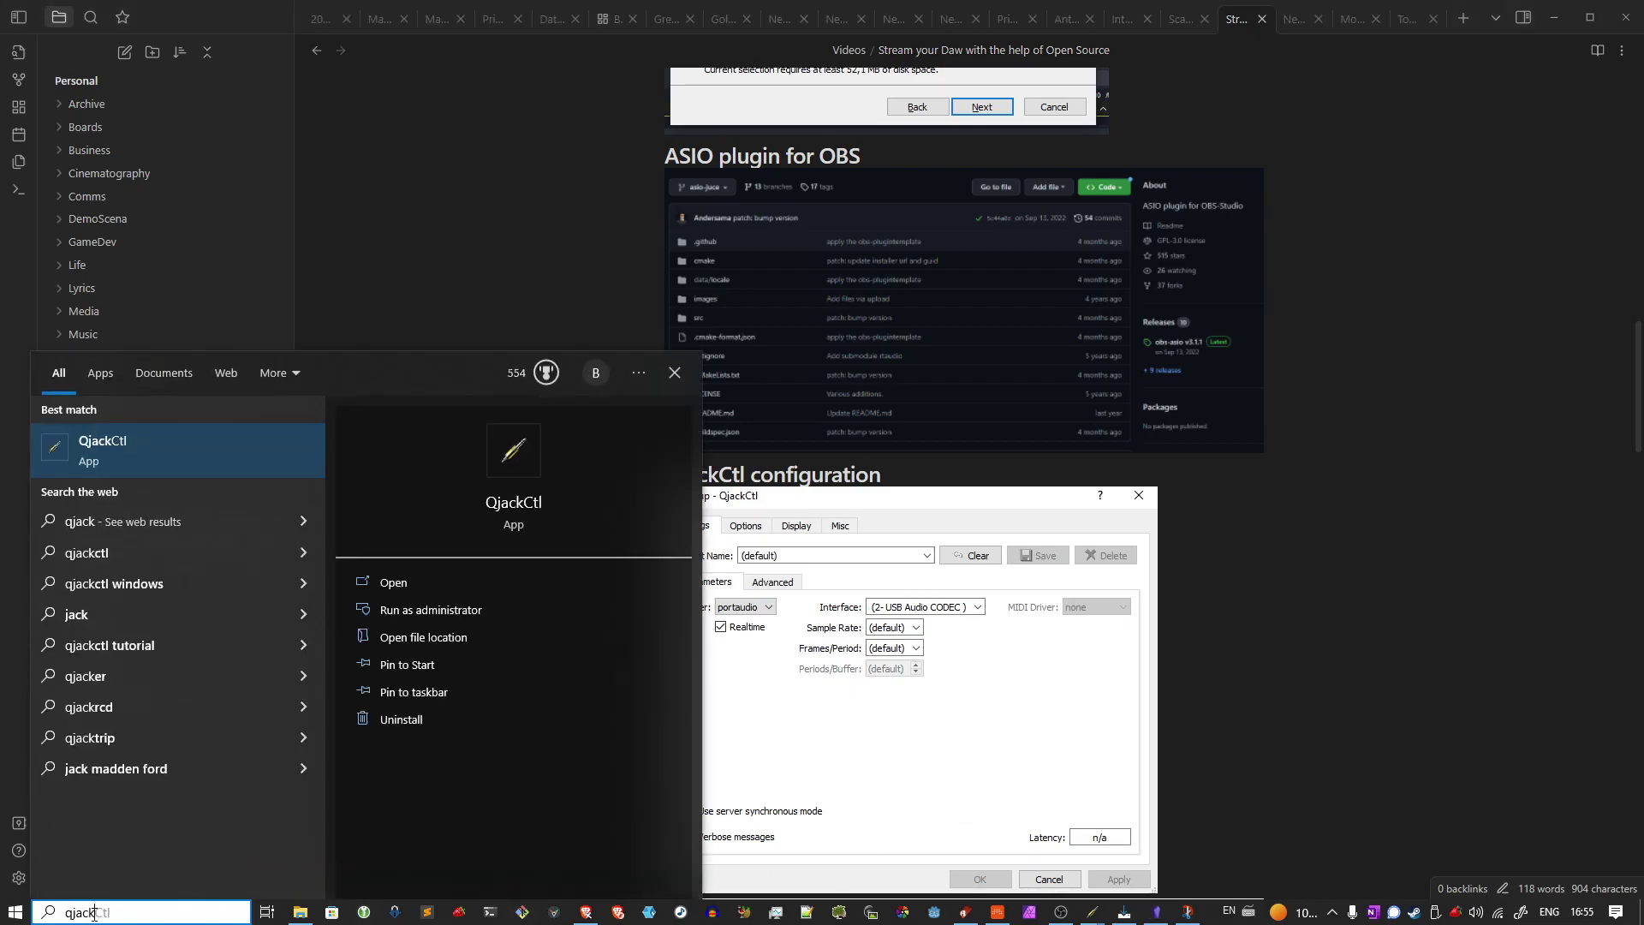
{"action": "key", "text": "Return"}
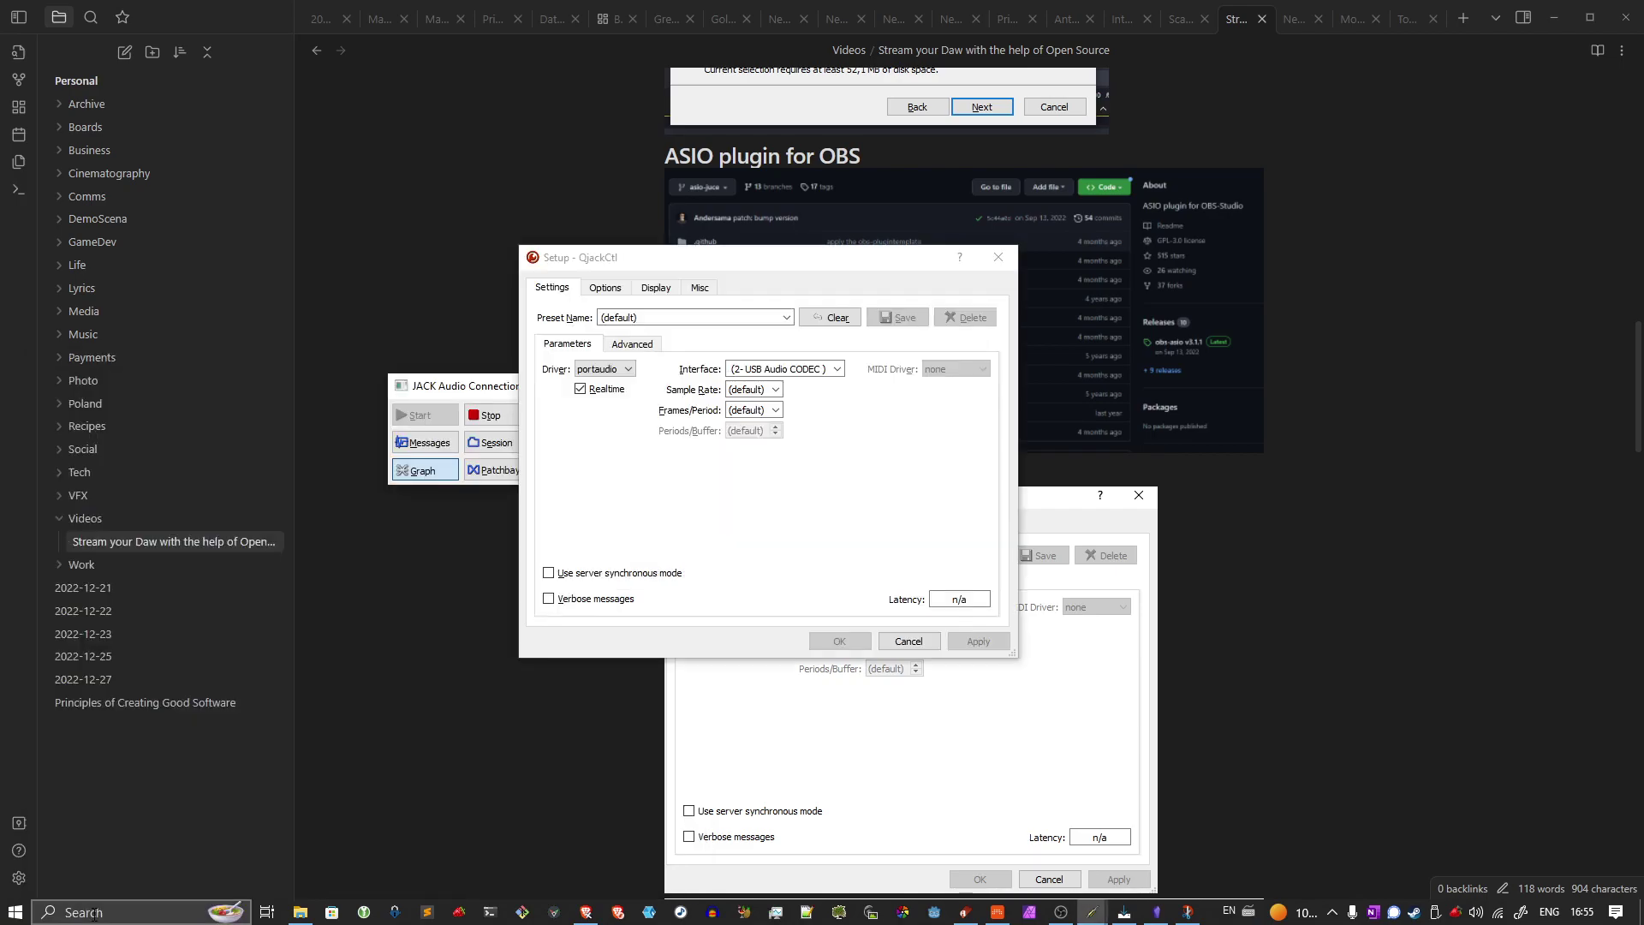
{"action": "left_click_drag", "start_coordinate": [759, 265], "coordinate": [757, 297]}
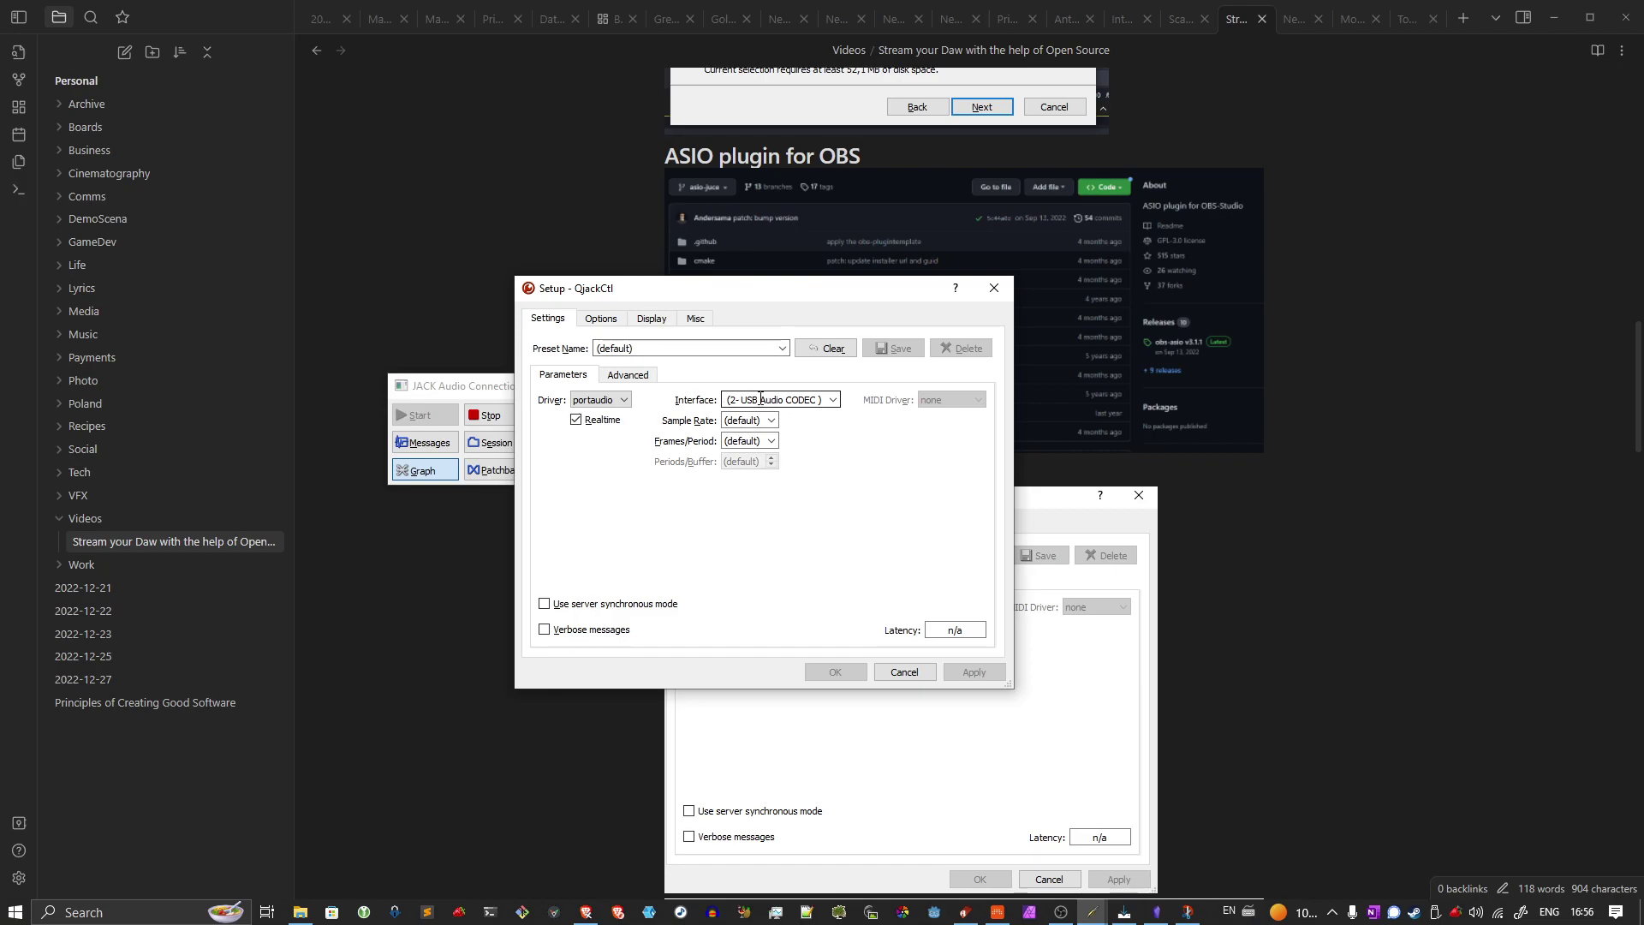
{"action": "left_click", "coordinate": [993, 288]}
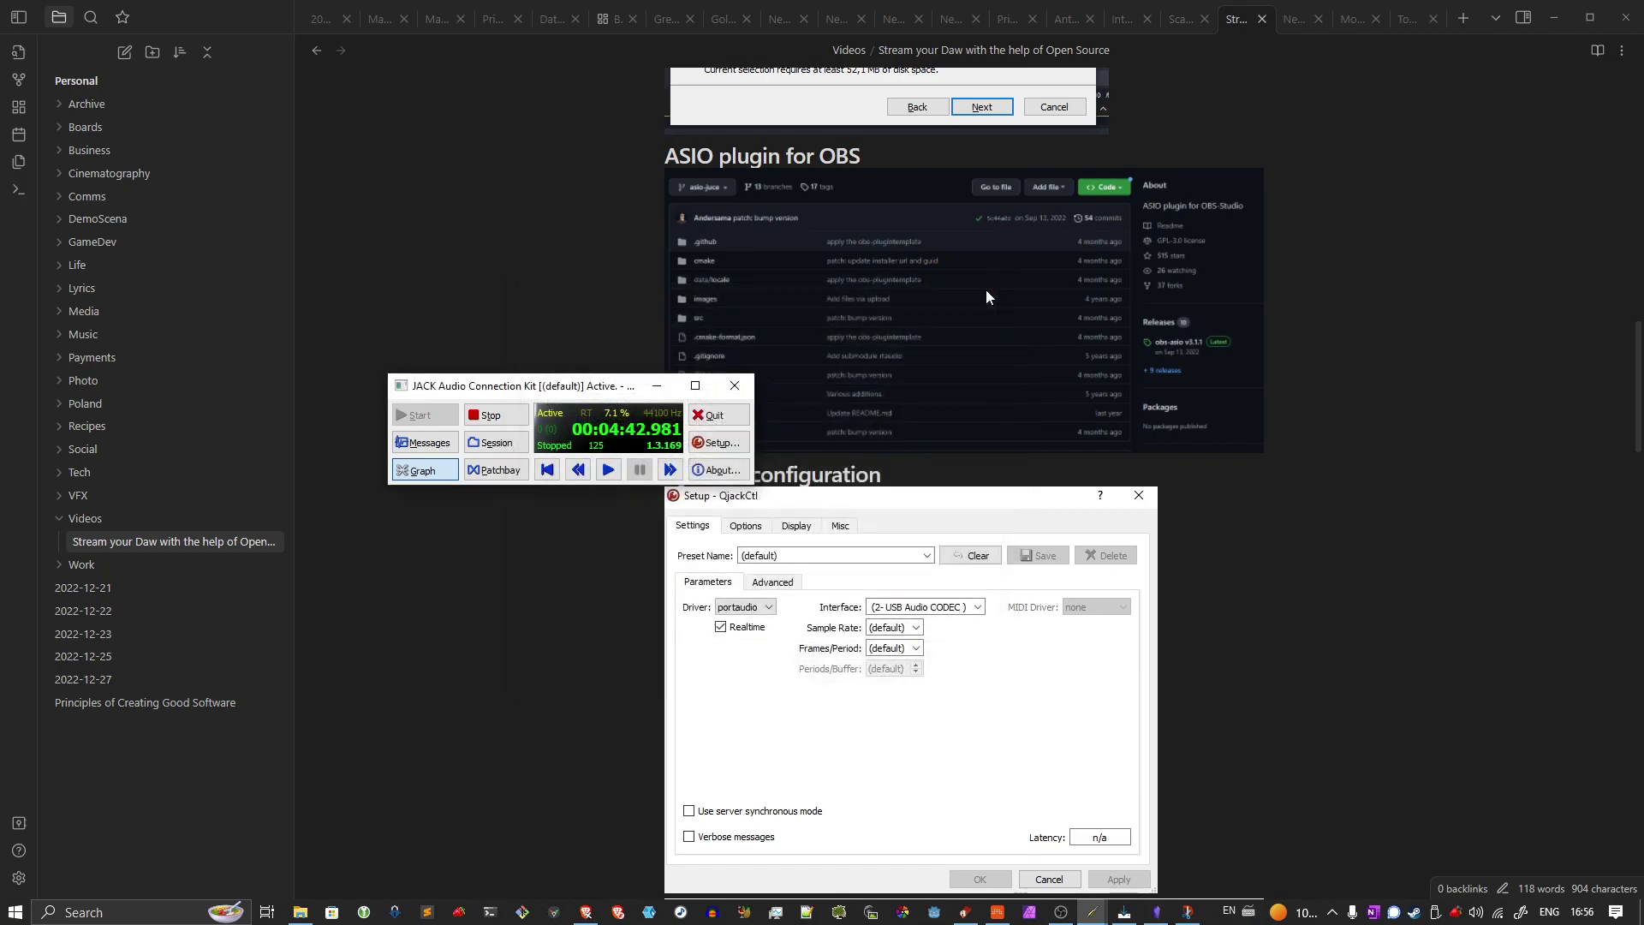
Move the JACK Audio Connection Kit window clear of the note's screenshots and review its Setup parameters without changing them.
{"action": "left_click_drag", "start_coordinate": [597, 387], "coordinate": [1323, 159]}
{"action": "left_click", "coordinate": [1492, 211]}
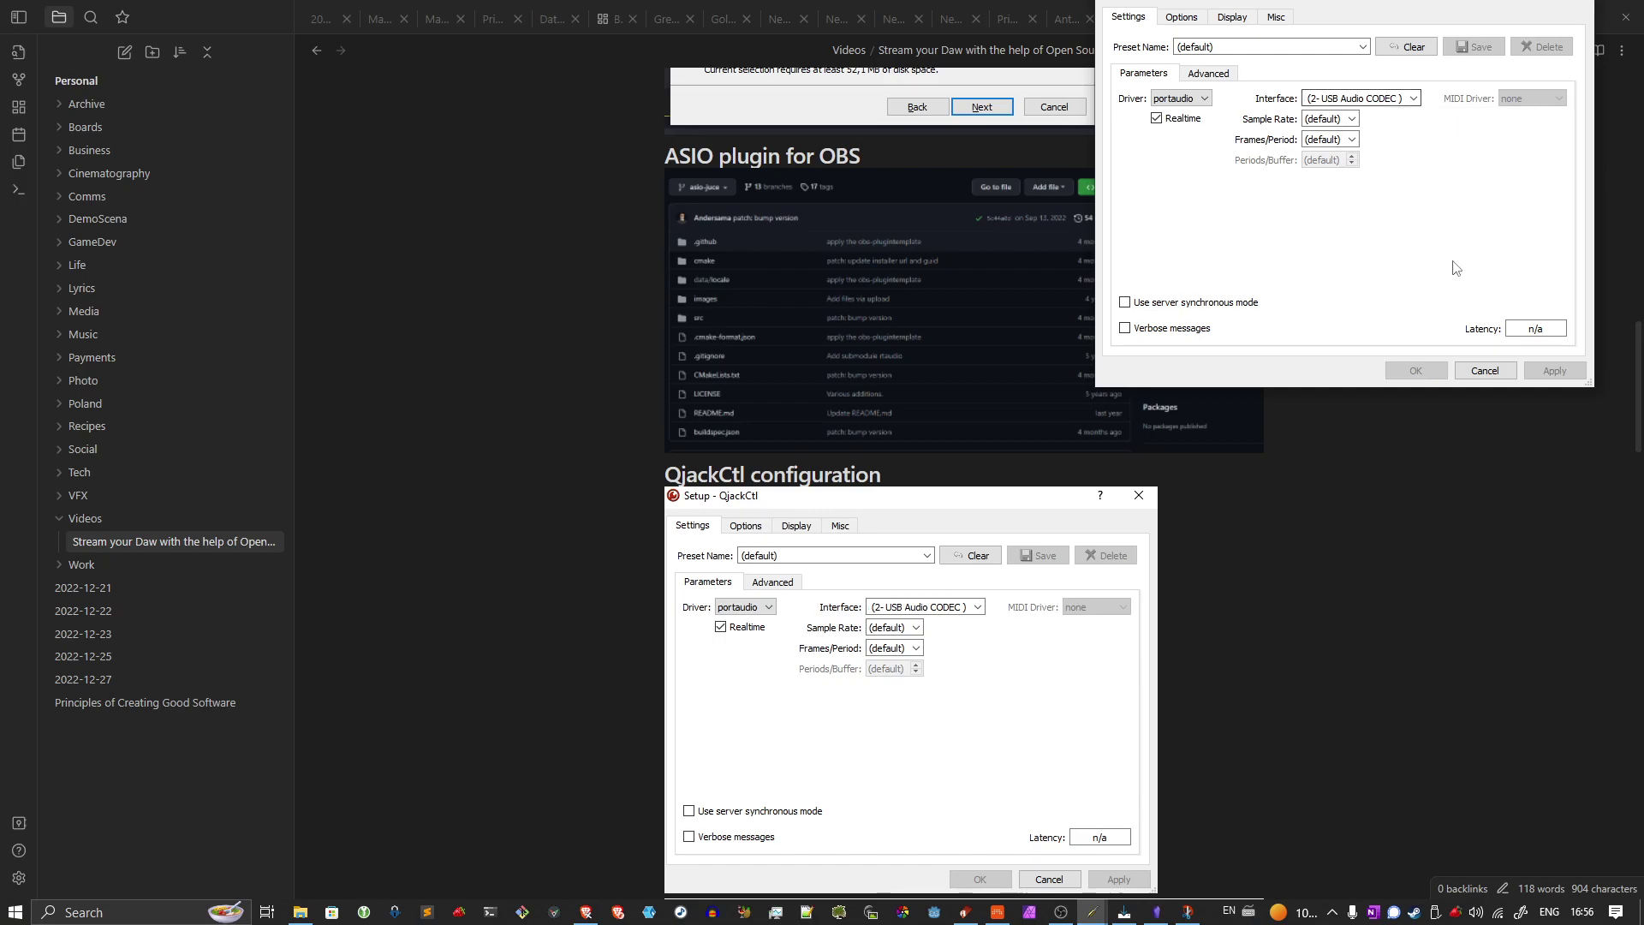
{"action": "left_click", "coordinate": [1492, 372]}
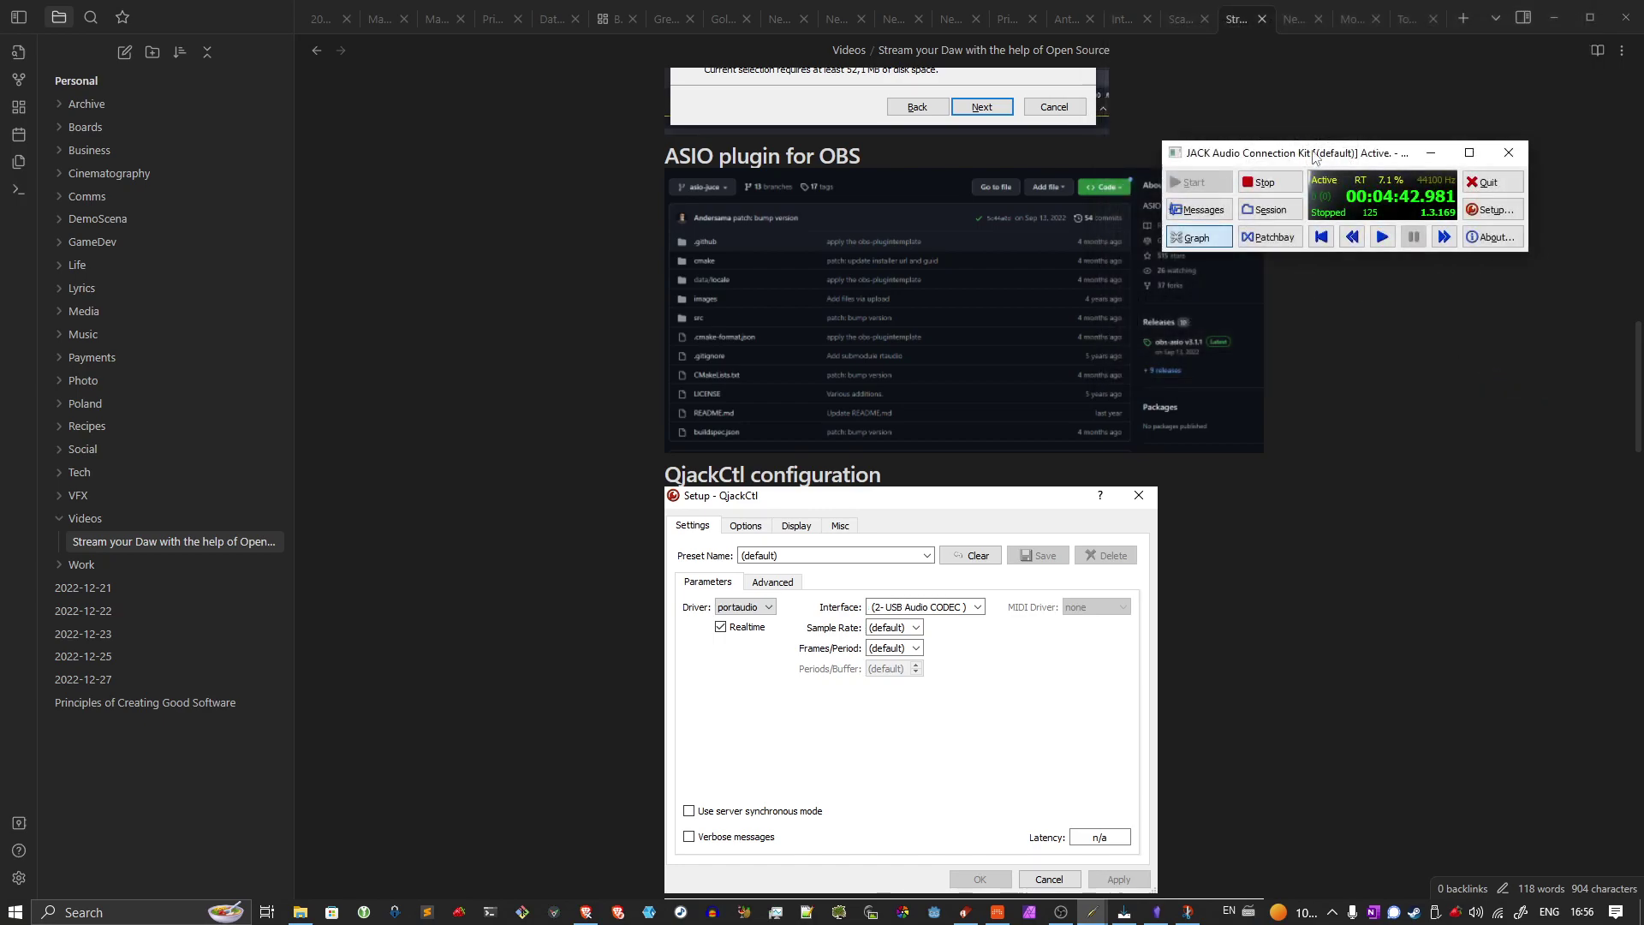
Move the JACK Audio Connection Kit window off the note and review the connection graph and BitWig settings screenshots.
{"action": "left_click_drag", "start_coordinate": [1314, 152], "coordinate": [335, 269]}
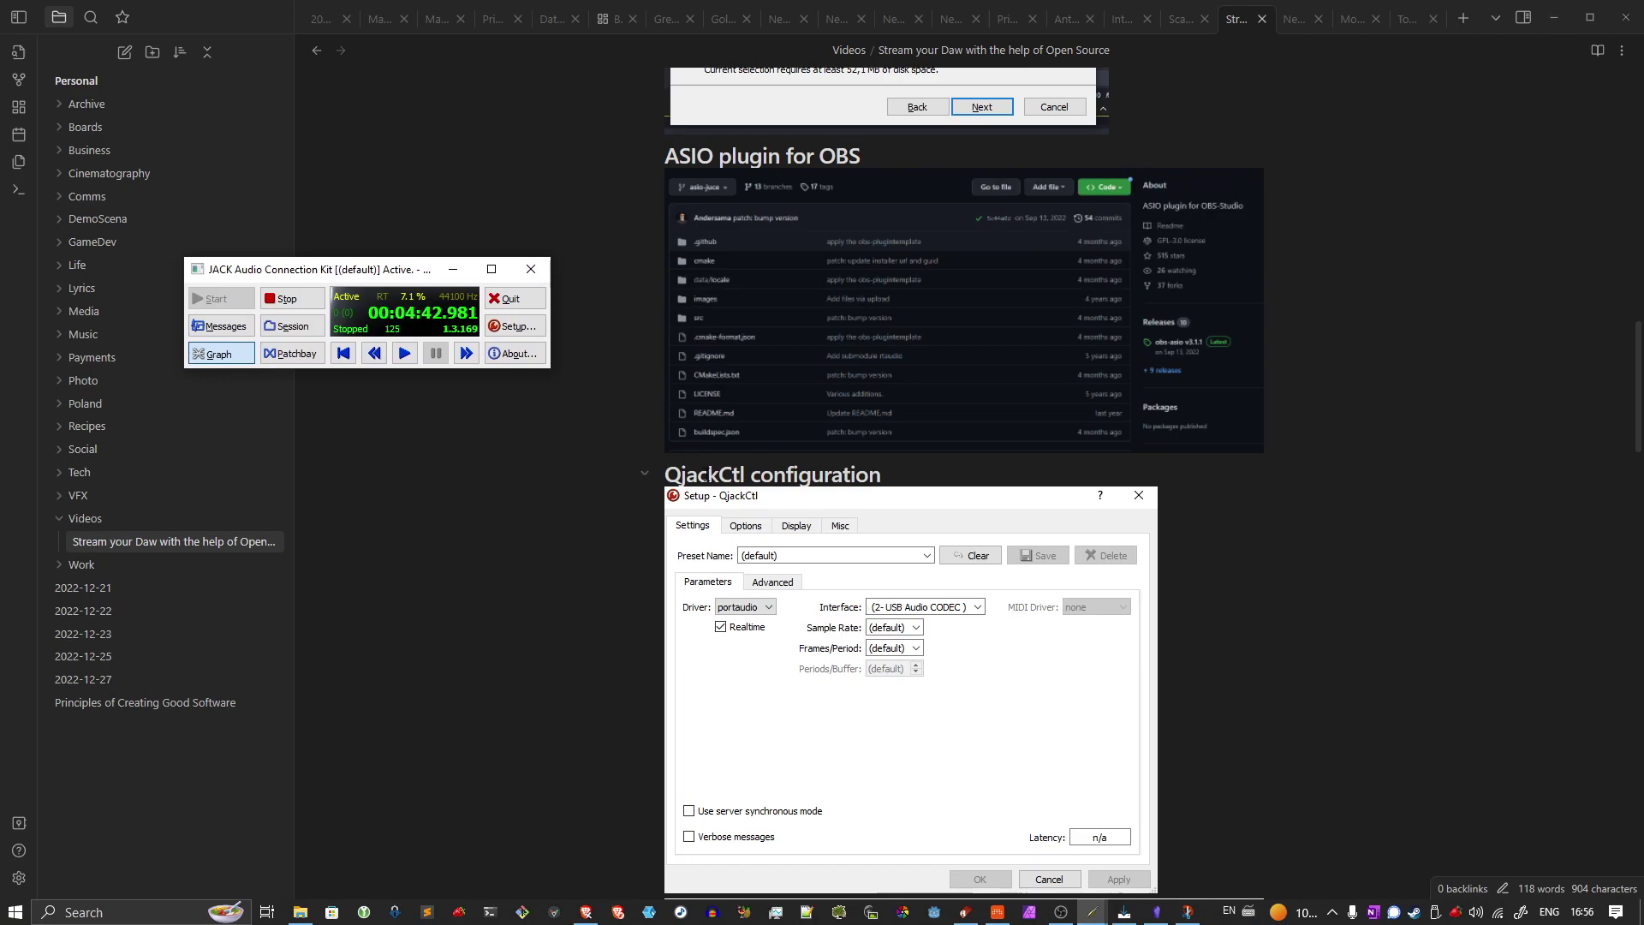
{"action": "scroll", "coordinate": [711, 466], "scroll_direction": "down", "scroll_amount": 2}
{"action": "scroll", "coordinate": [712, 440], "scroll_direction": "down", "scroll_amount": 7}
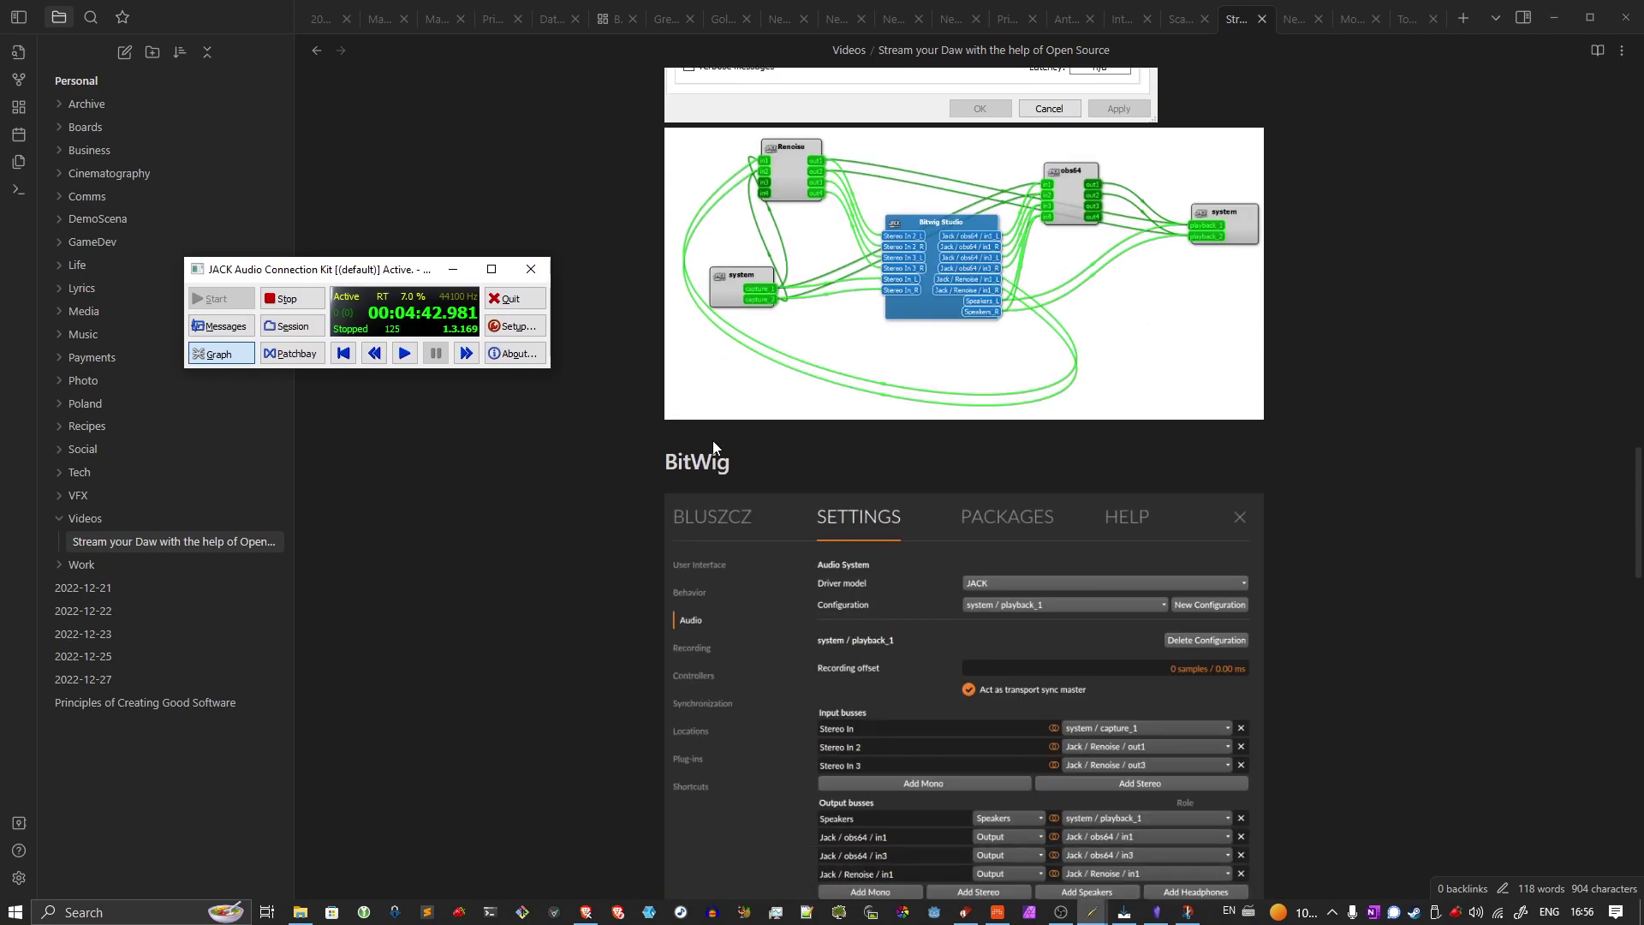
{"action": "scroll", "coordinate": [712, 440], "scroll_direction": "down", "scroll_amount": 3}
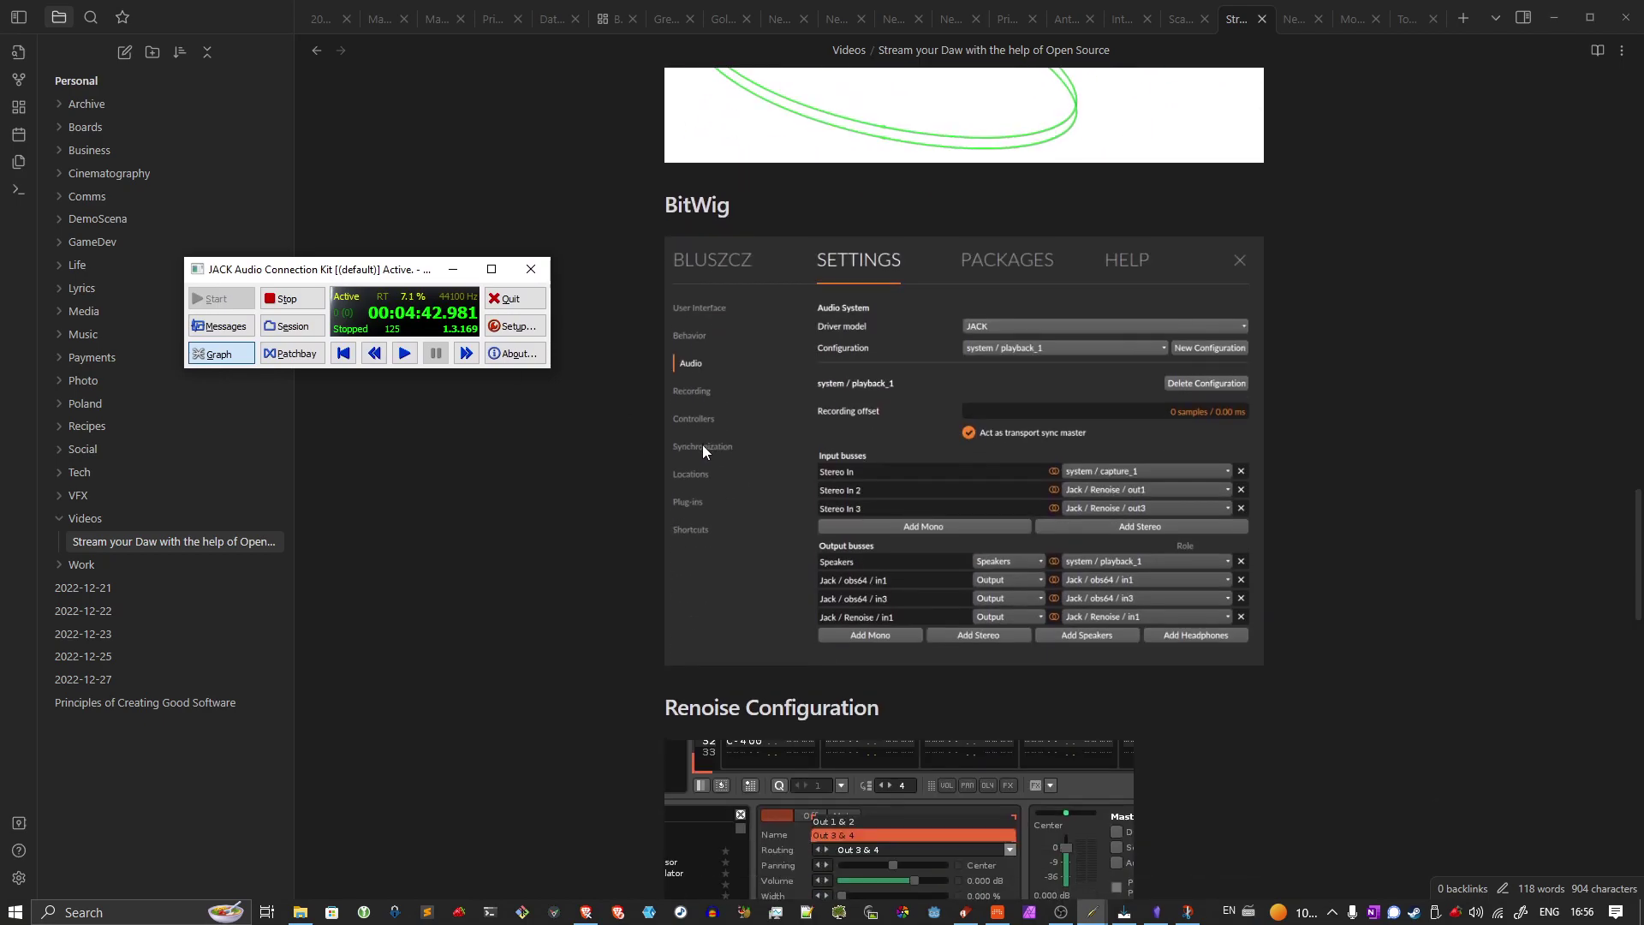
{"action": "scroll", "coordinate": [702, 444], "scroll_direction": "up", "scroll_amount": 6}
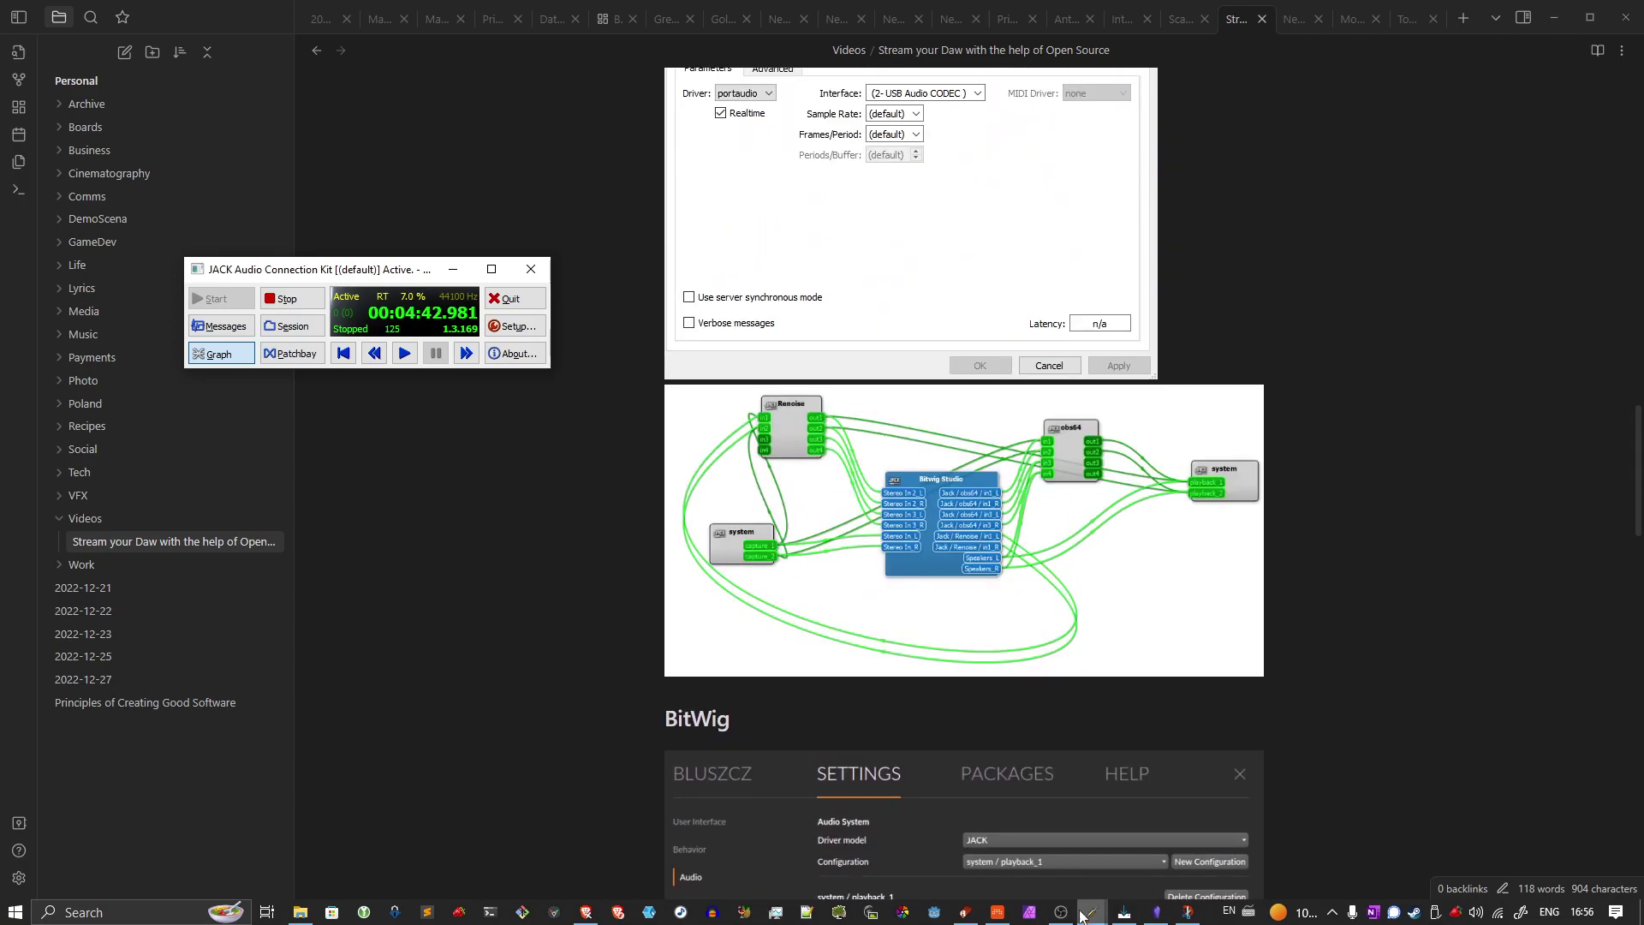
Switch to Bitwig Studio and then to Renoise to view the two DAW projects.
{"action": "left_click", "coordinate": [1085, 912]}
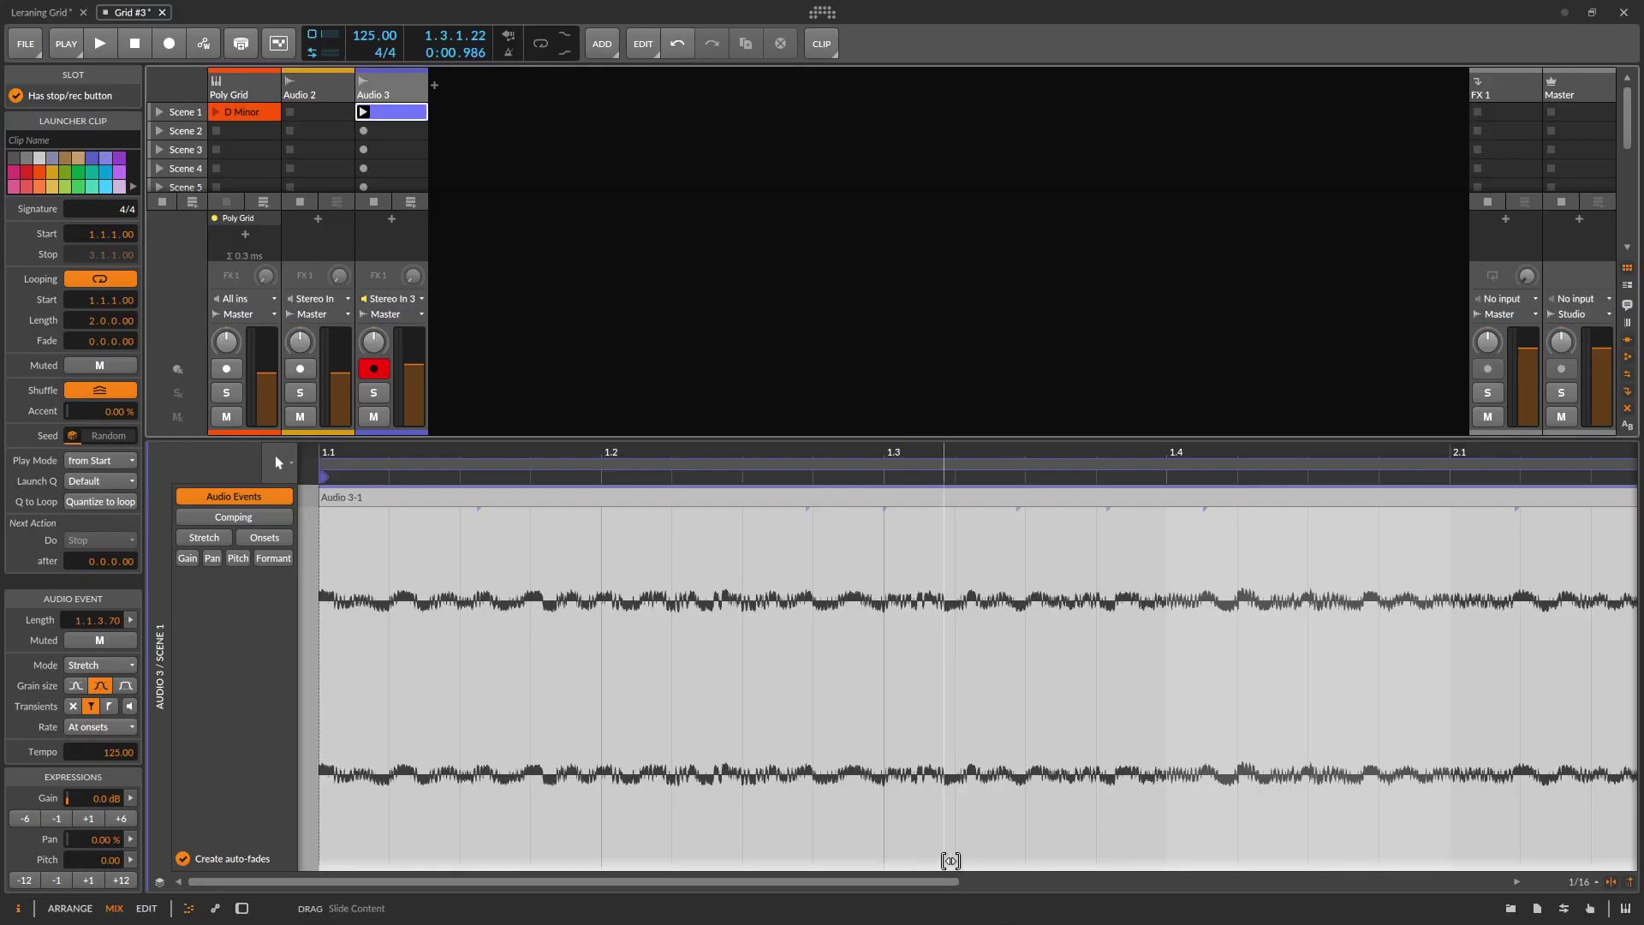
{"action": "left_click", "coordinate": [964, 912]}
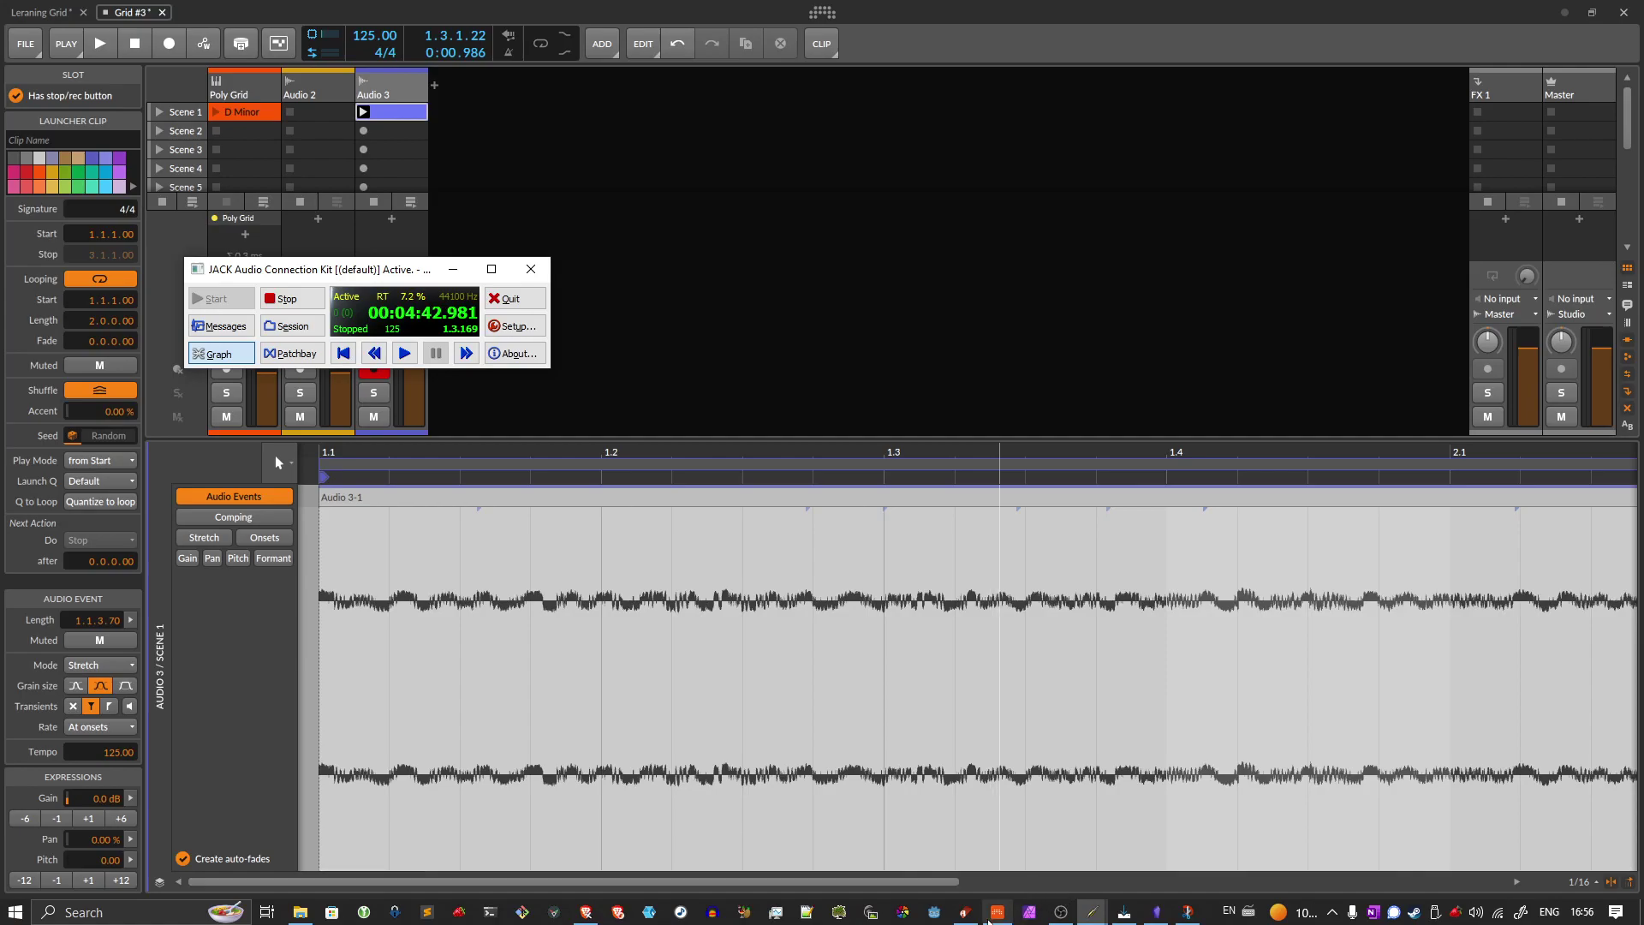
{"action": "left_click", "coordinate": [967, 912]}
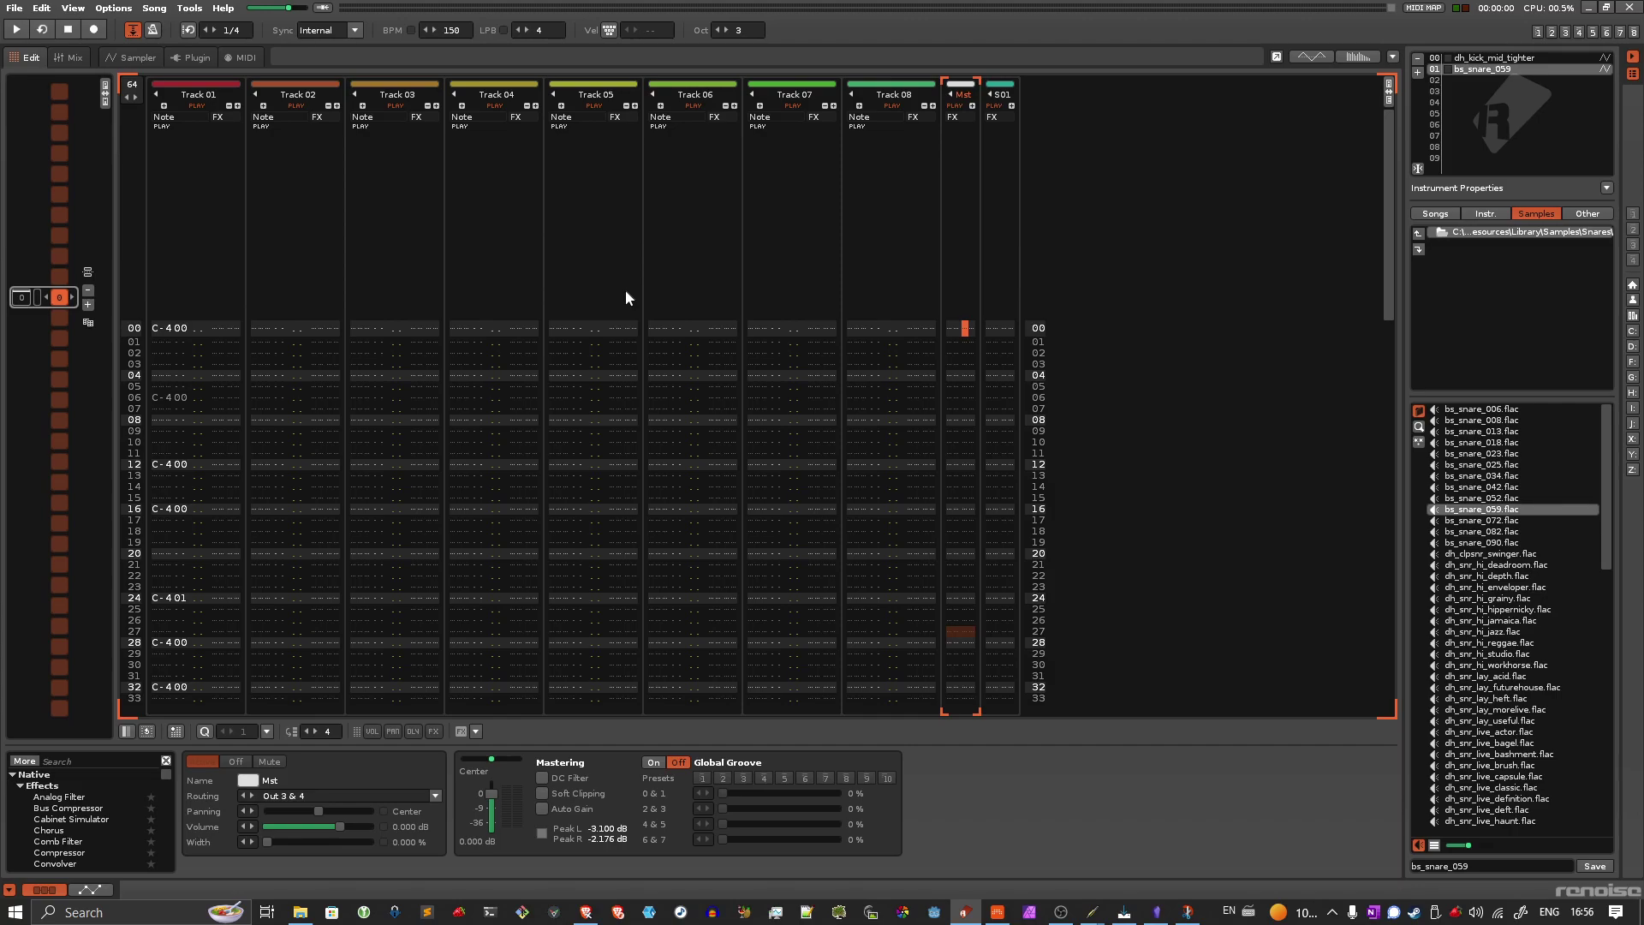
Switch to Bitwig Studio, open its audio settings, and check the Driver model choices without changing them.
{"action": "key", "text": "alt+Tab"}
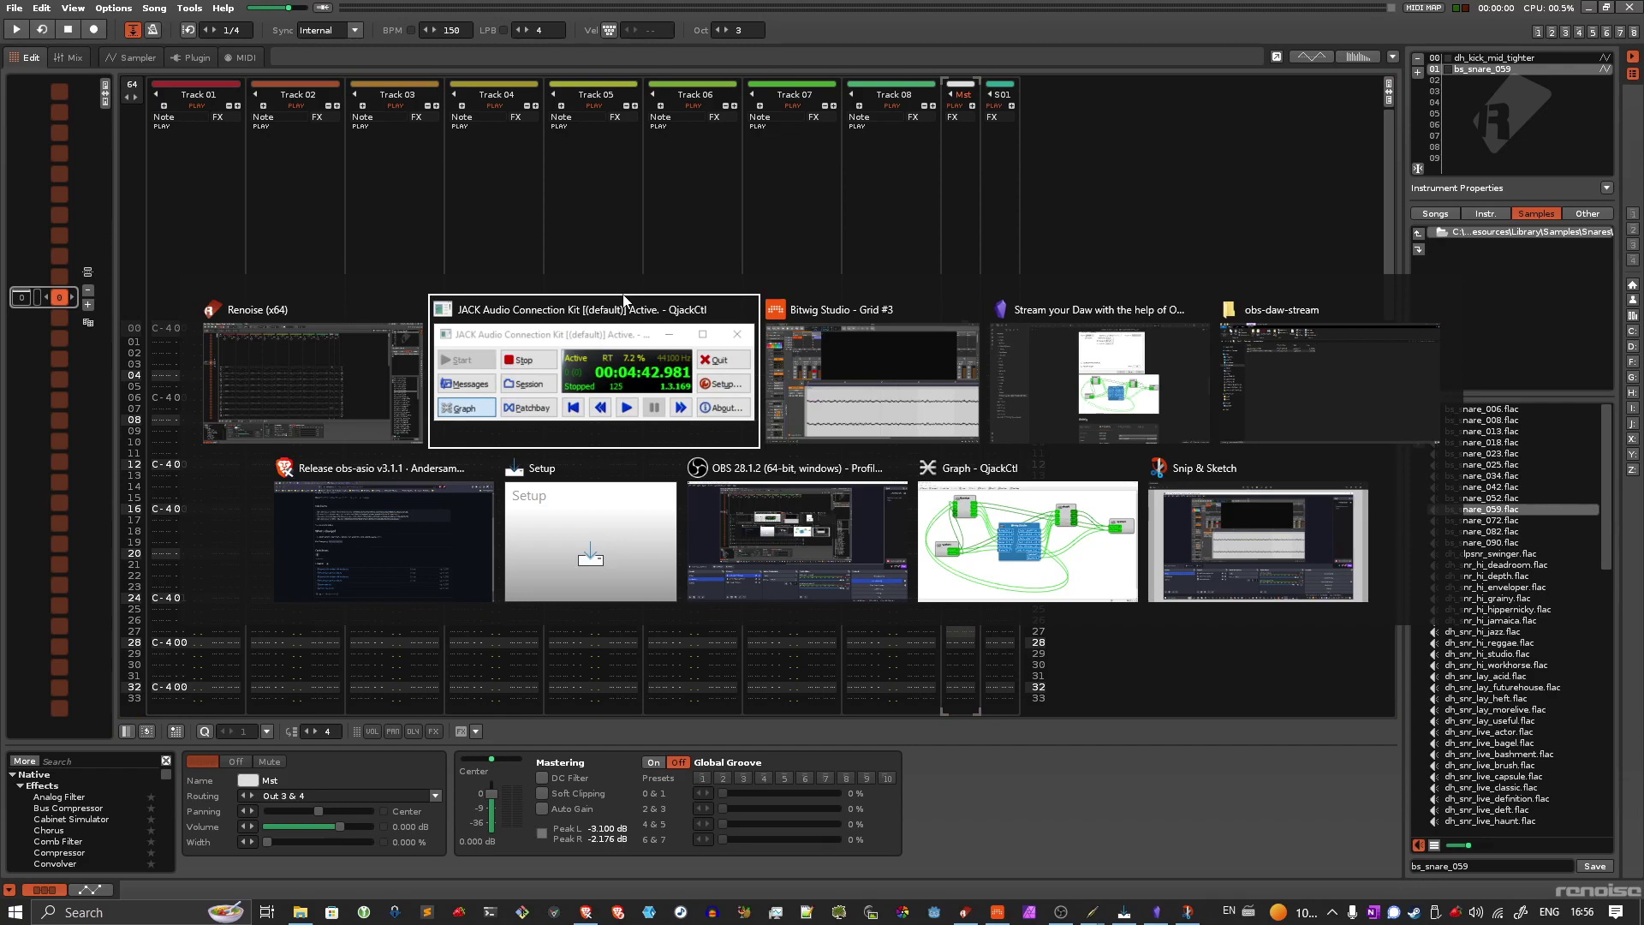
{"action": "key", "text": "Tab"}
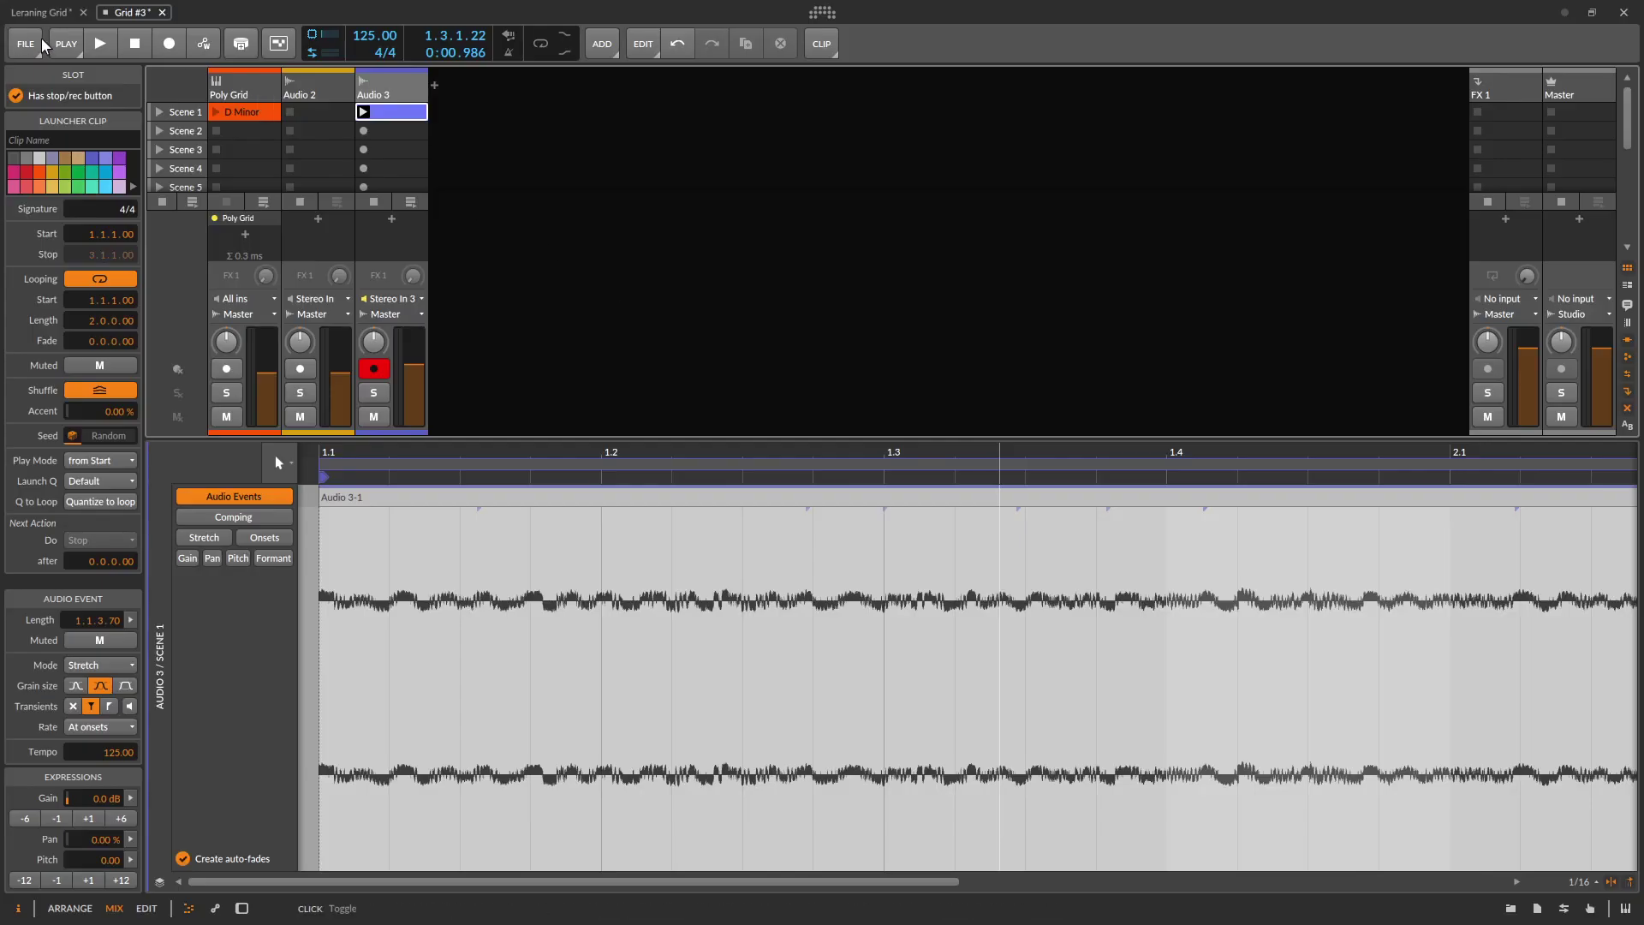
{"action": "left_click", "coordinate": [30, 43]}
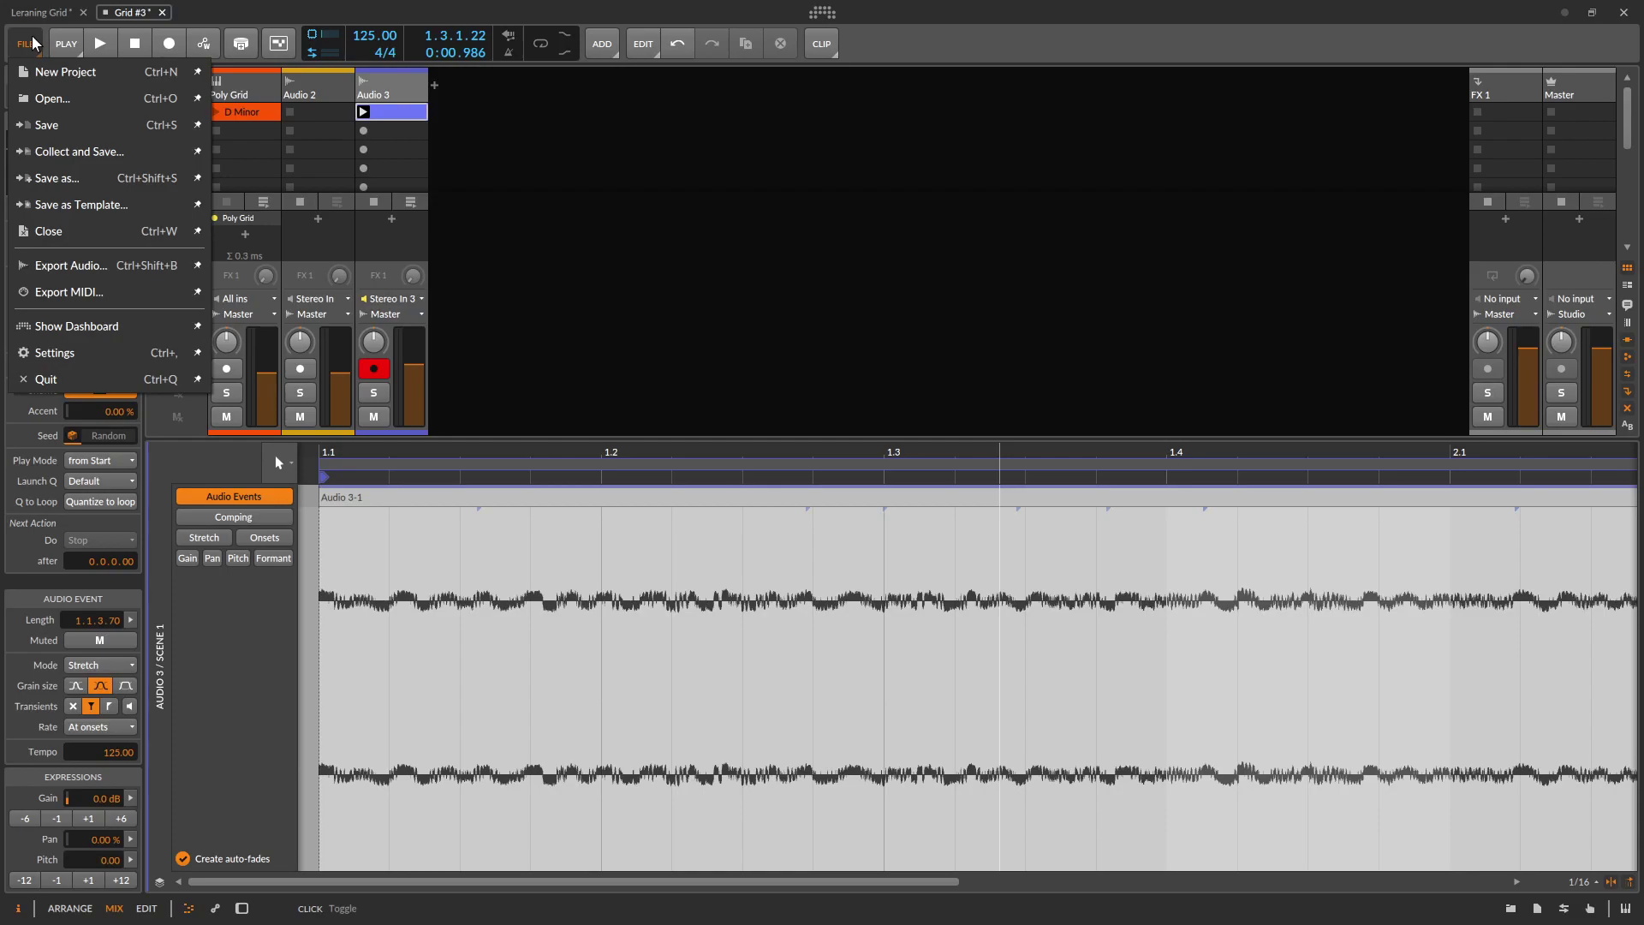
{"action": "left_click", "coordinate": [118, 352]}
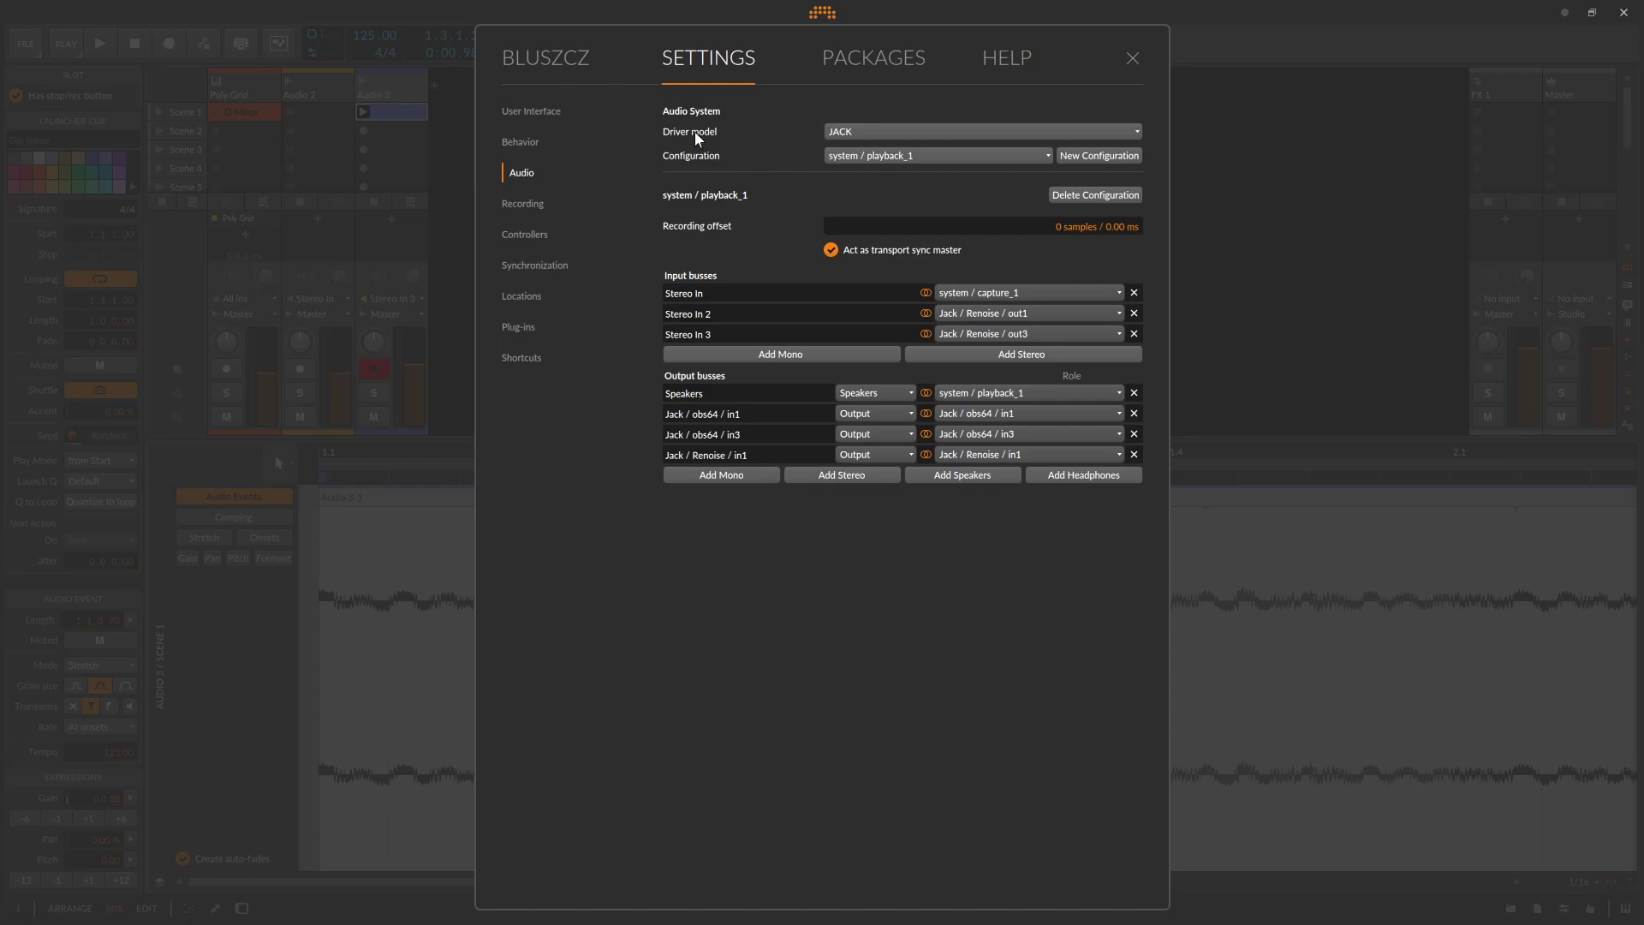
{"action": "left_click", "coordinate": [922, 128]}
{"action": "left_click", "coordinate": [917, 102]}
Switch to Renoise and inspect the output routing options of the Mst track, keeping Out 3 & 4.
{"action": "key", "text": "alt+Tab"}
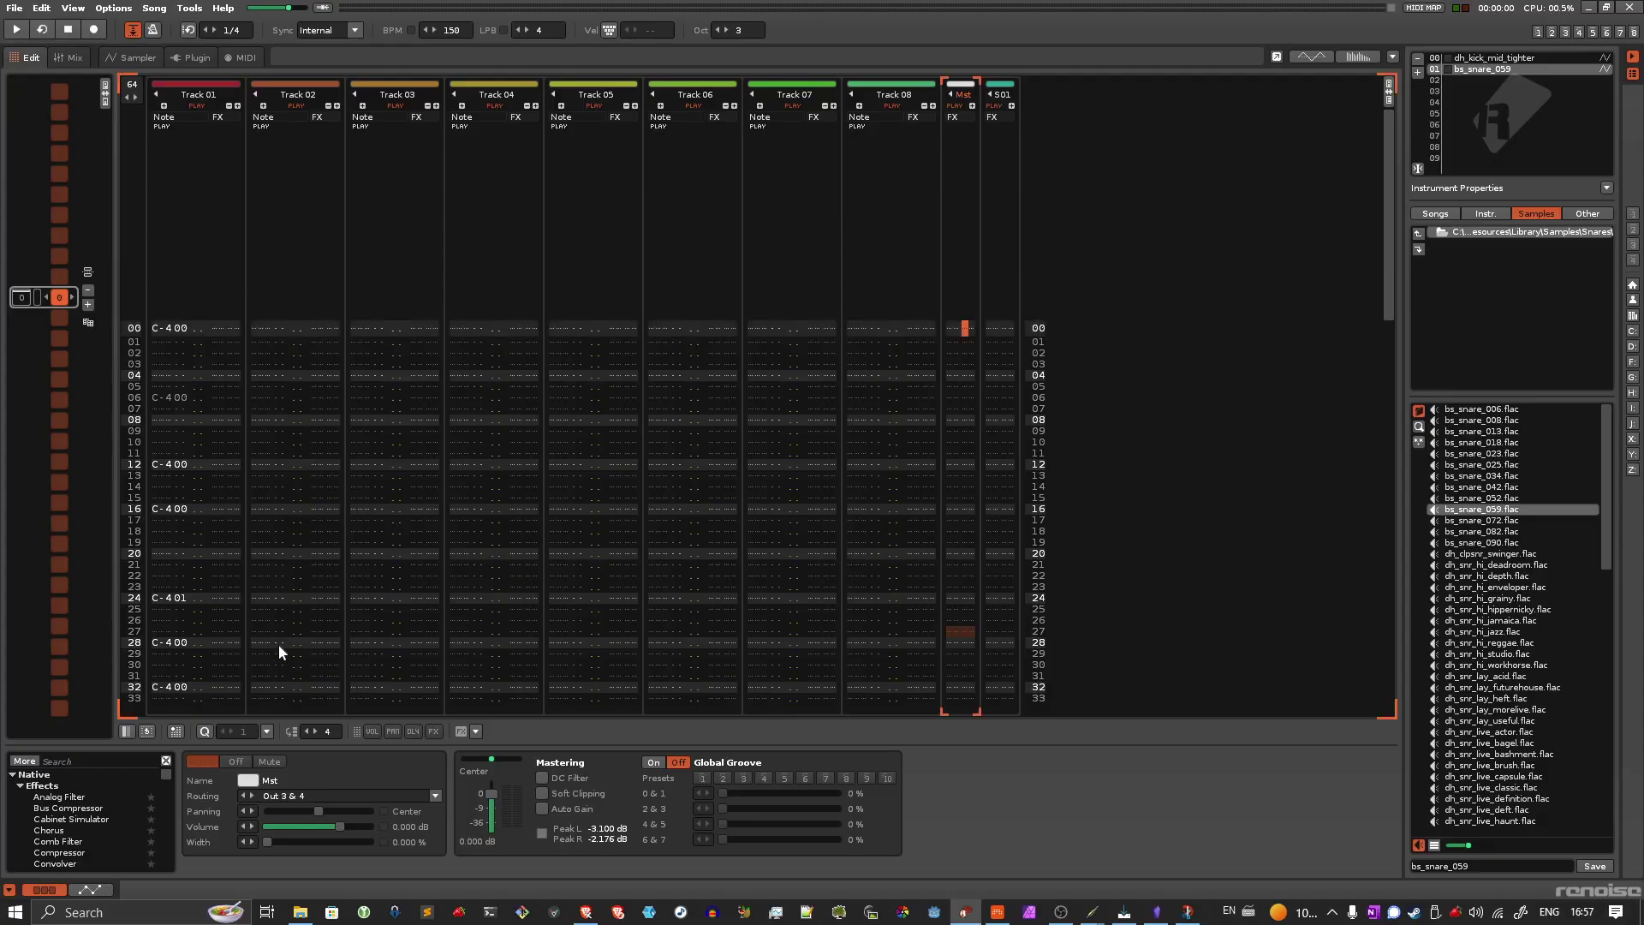
{"action": "left_click", "coordinate": [363, 794]}
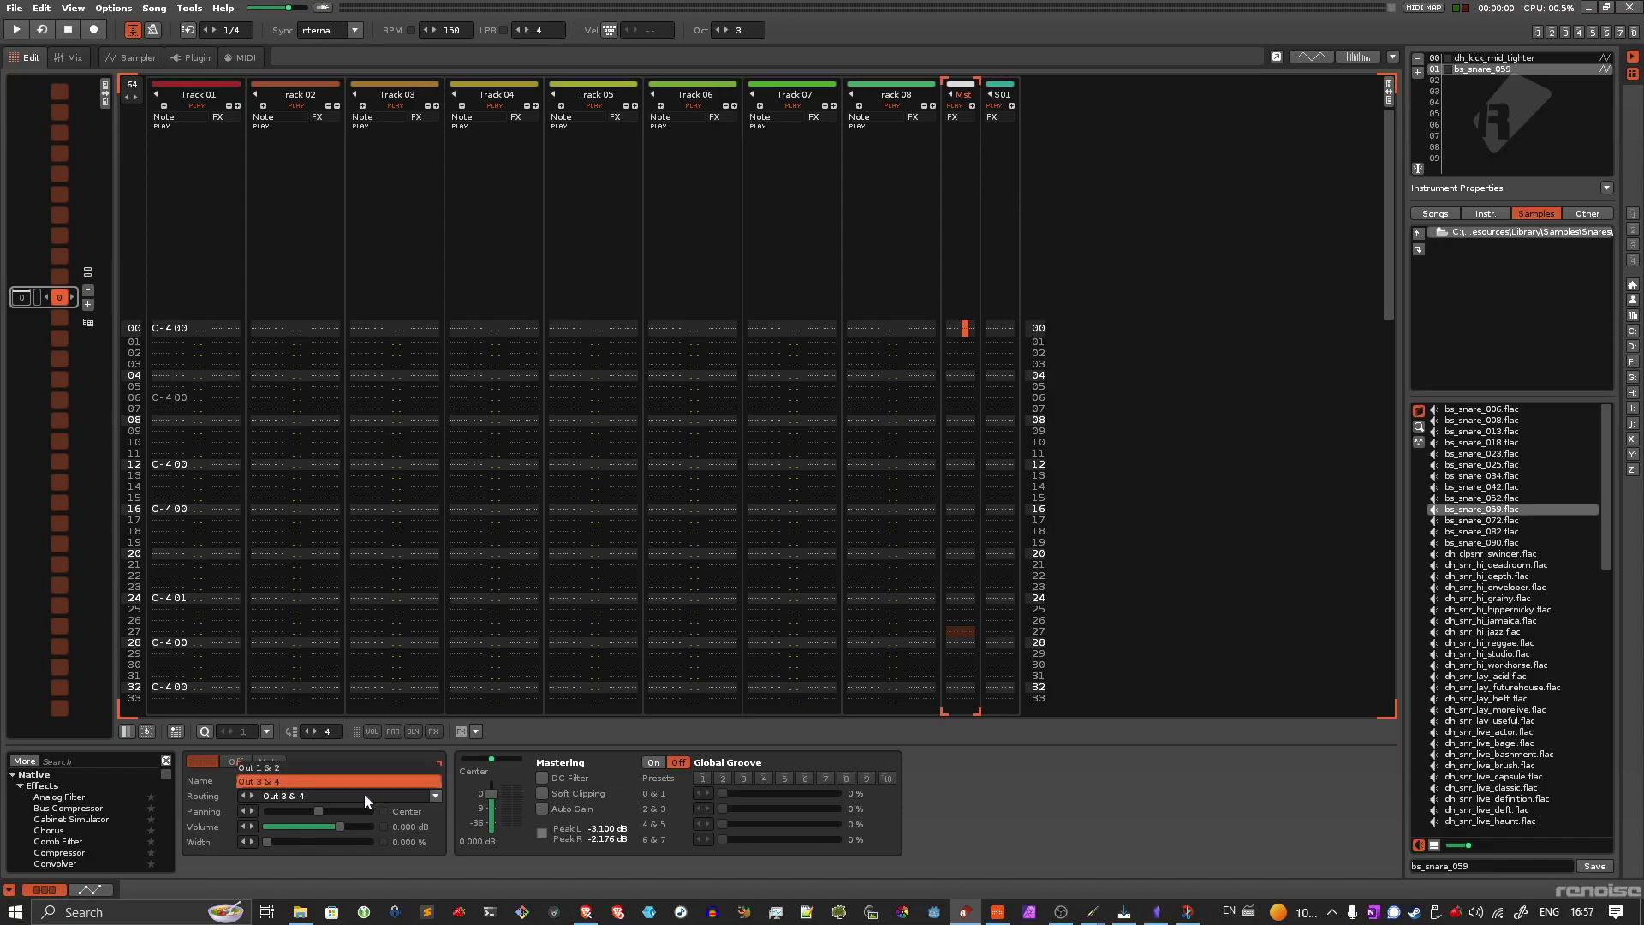
{"action": "left_click", "coordinate": [313, 797]}
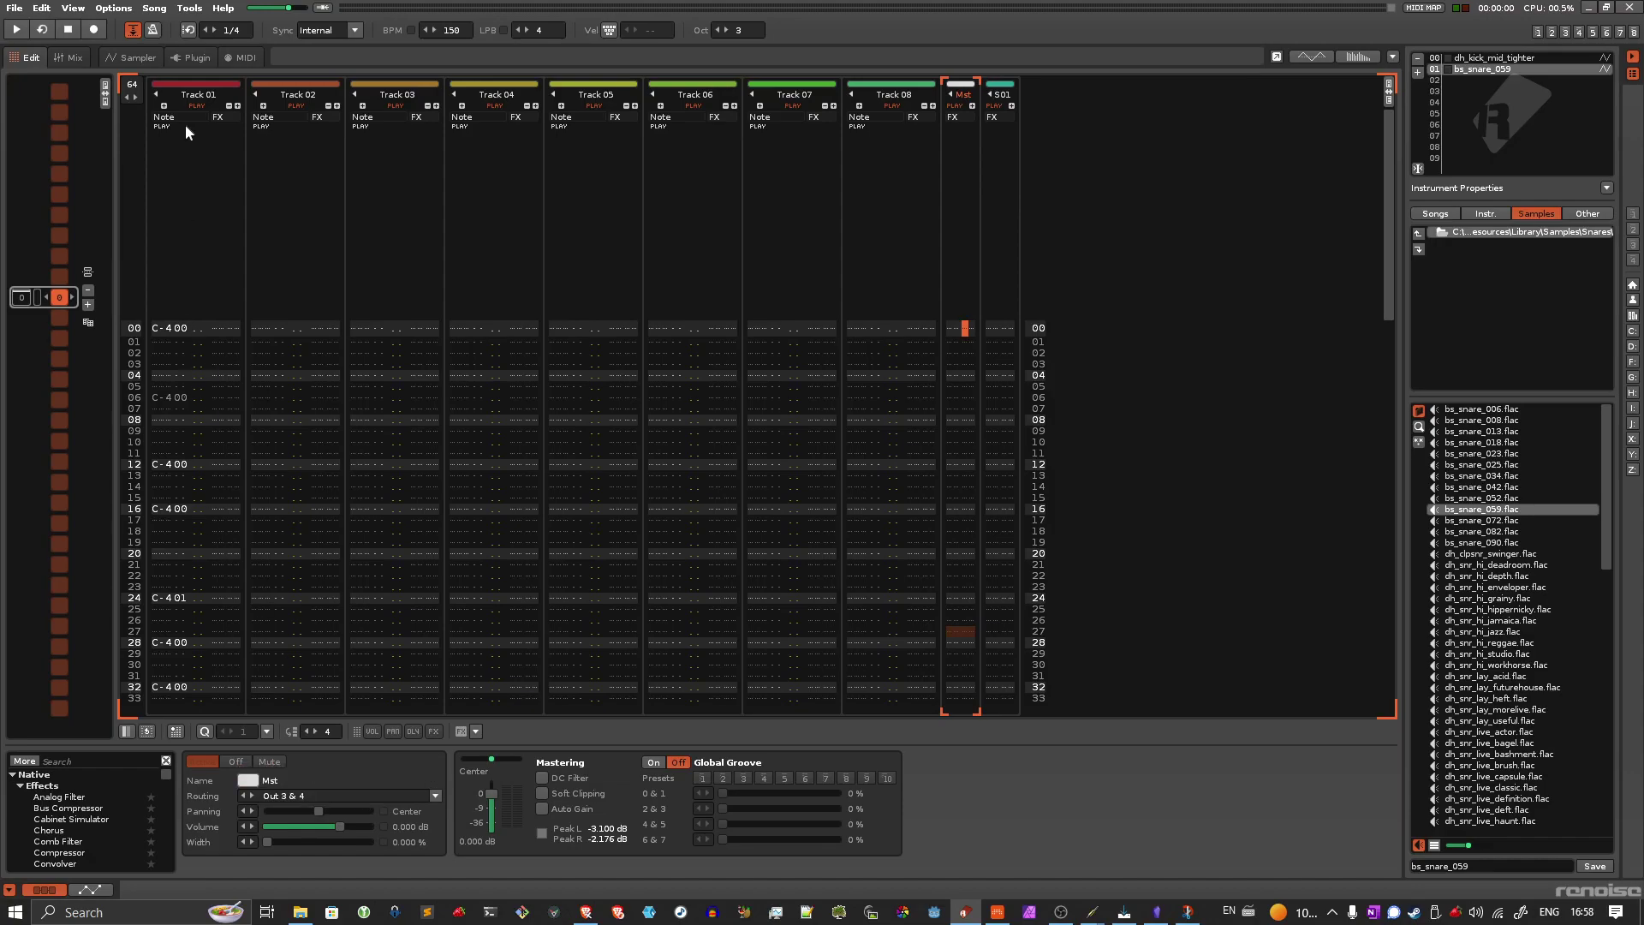
Check the audio device settings in Renoise's Preferences, close them, and review the Mst track's routing choices again.
{"action": "left_click", "coordinate": [14, 7]}
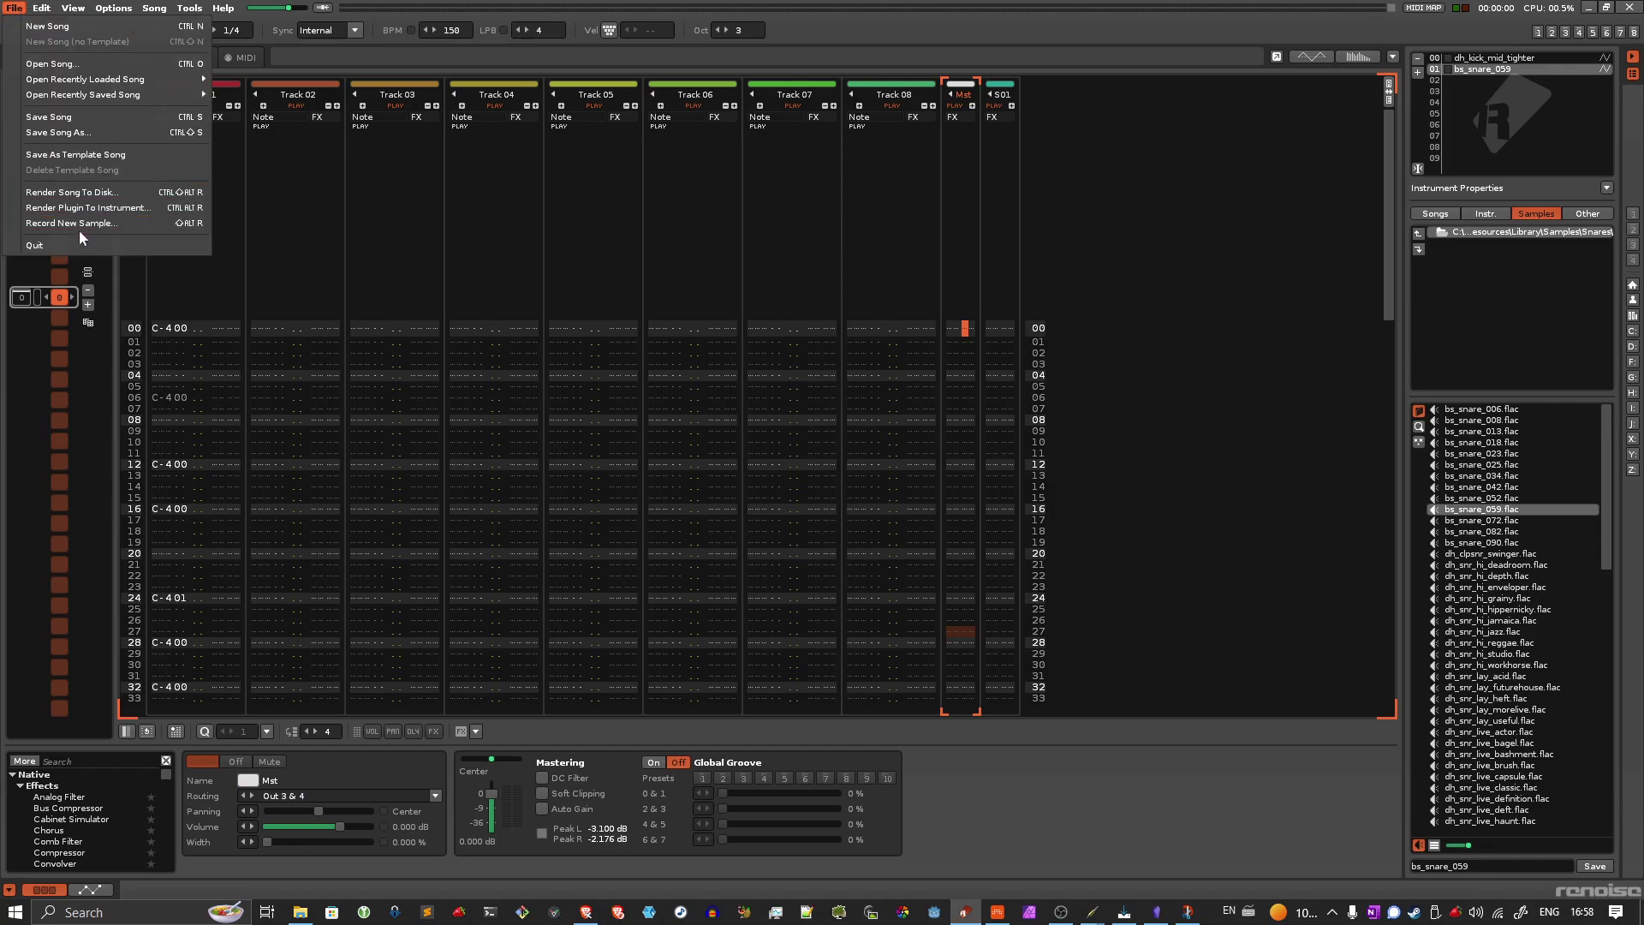
{"action": "mouse_move", "coordinate": [49, 15]}
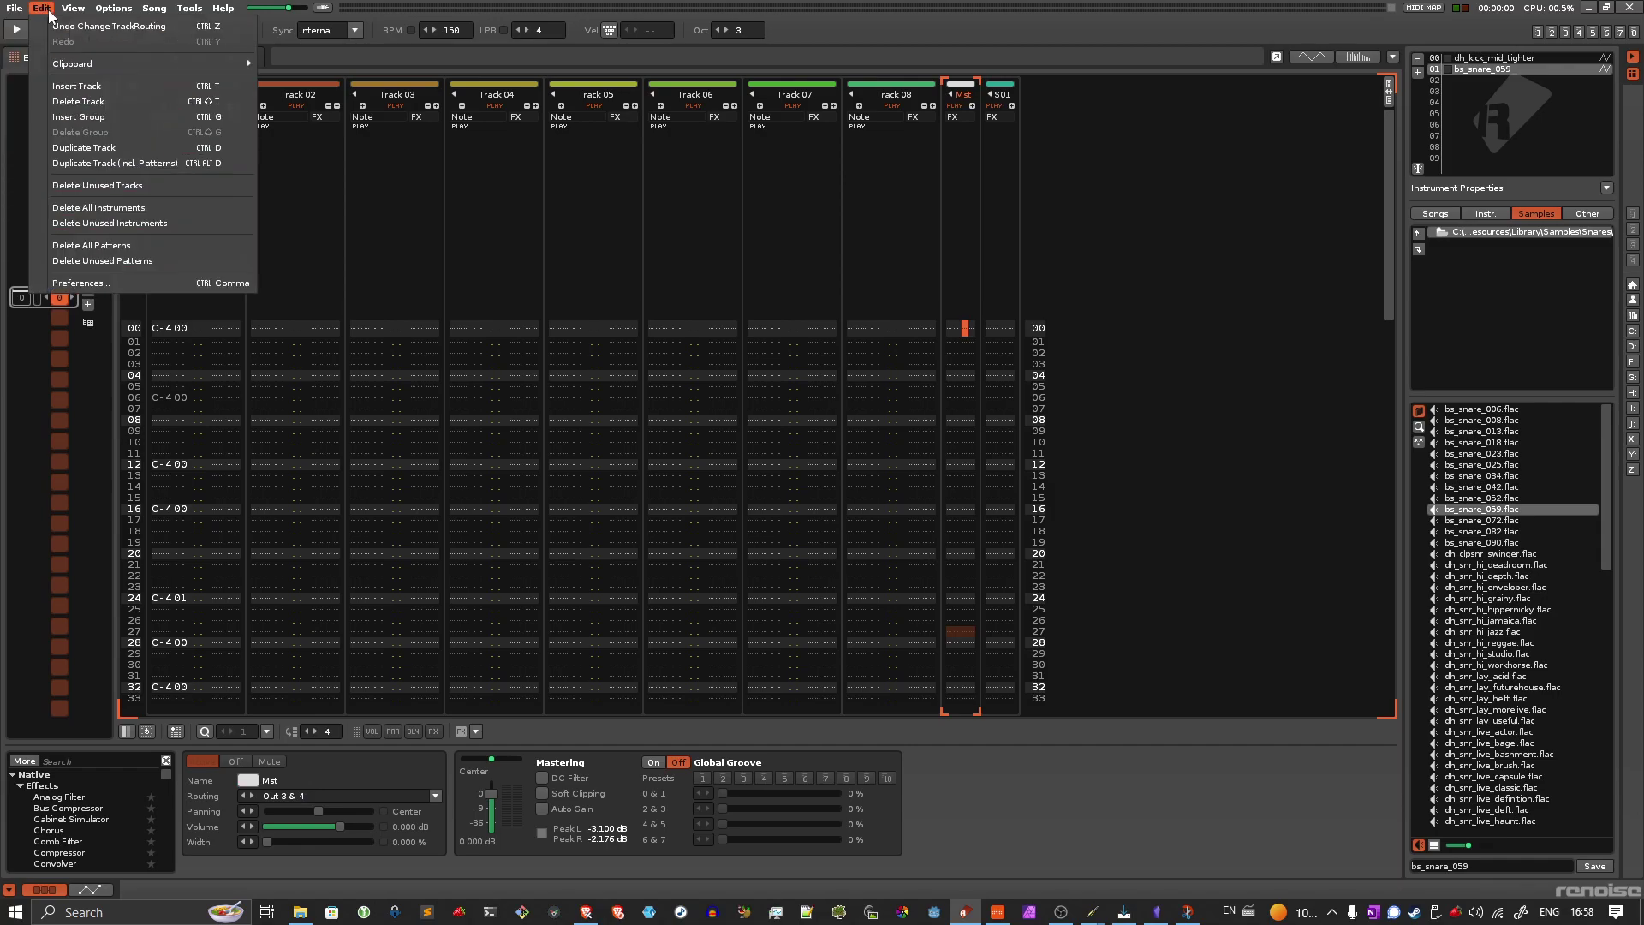
{"action": "left_click", "coordinate": [151, 283]}
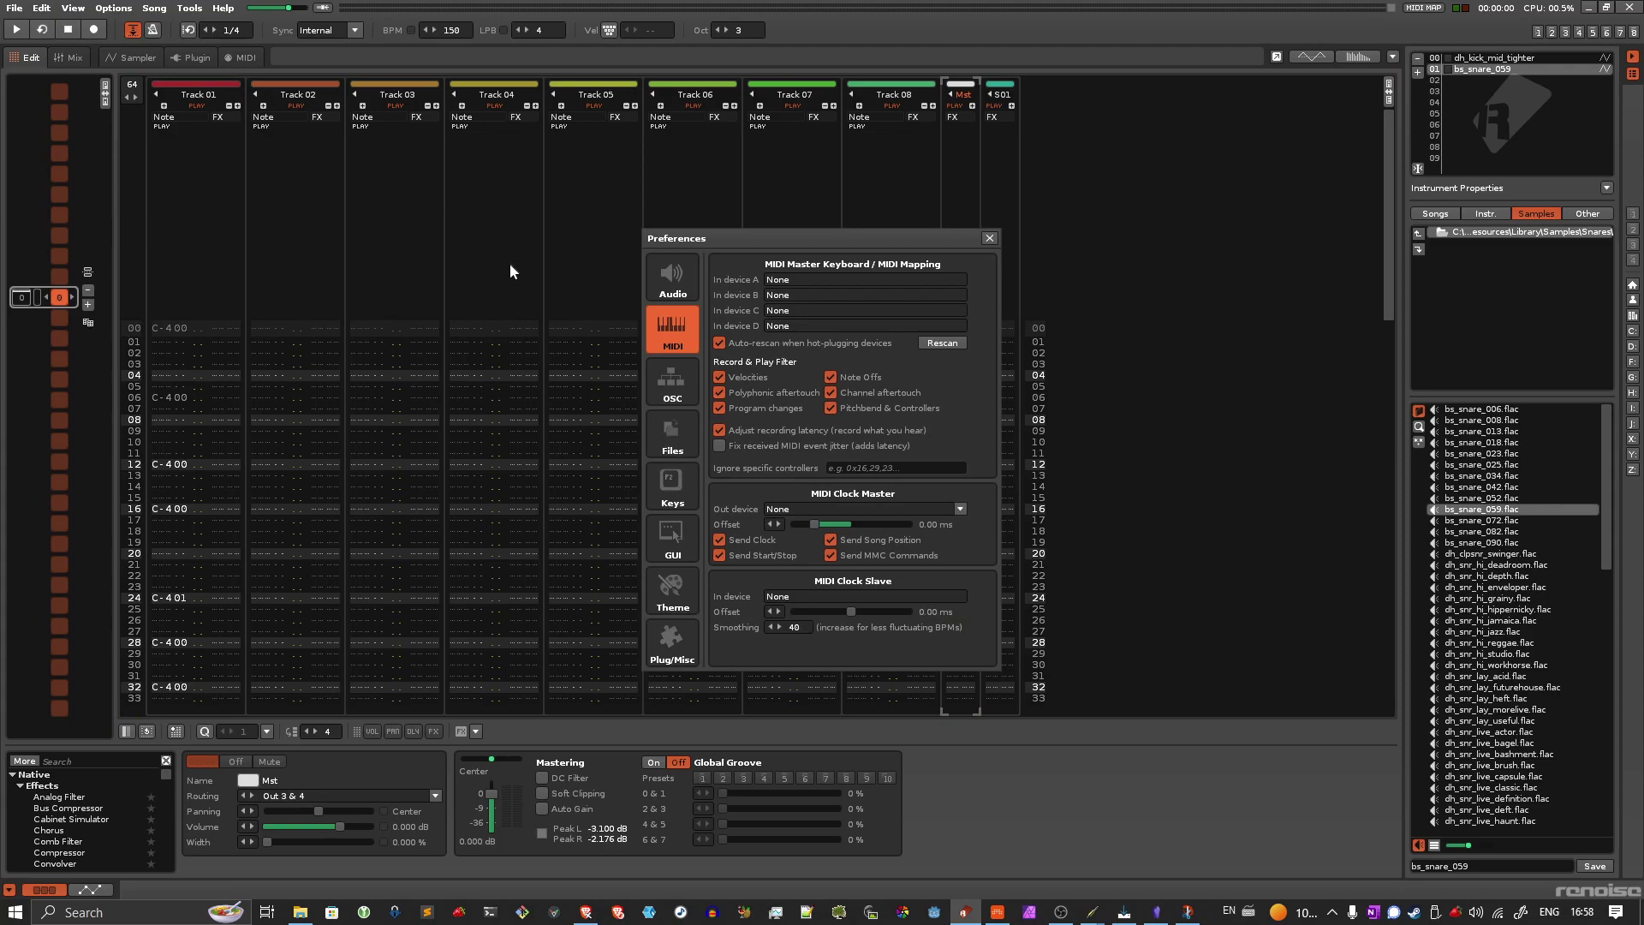
{"action": "left_click", "coordinate": [673, 291]}
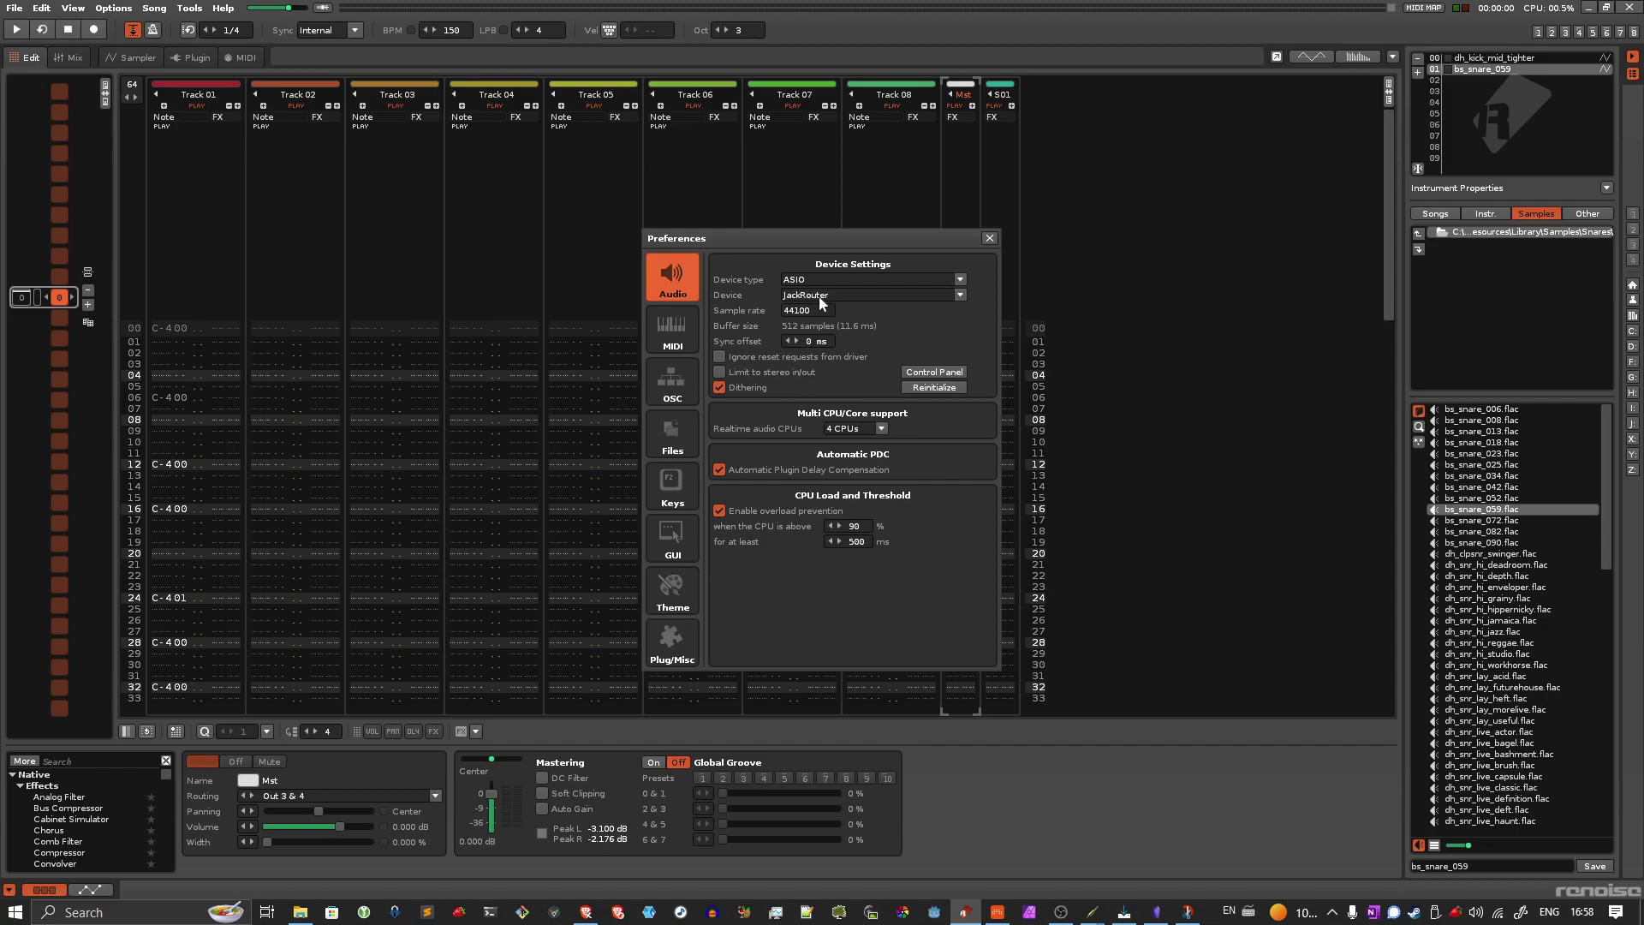
{"action": "key", "text": "Escape"}
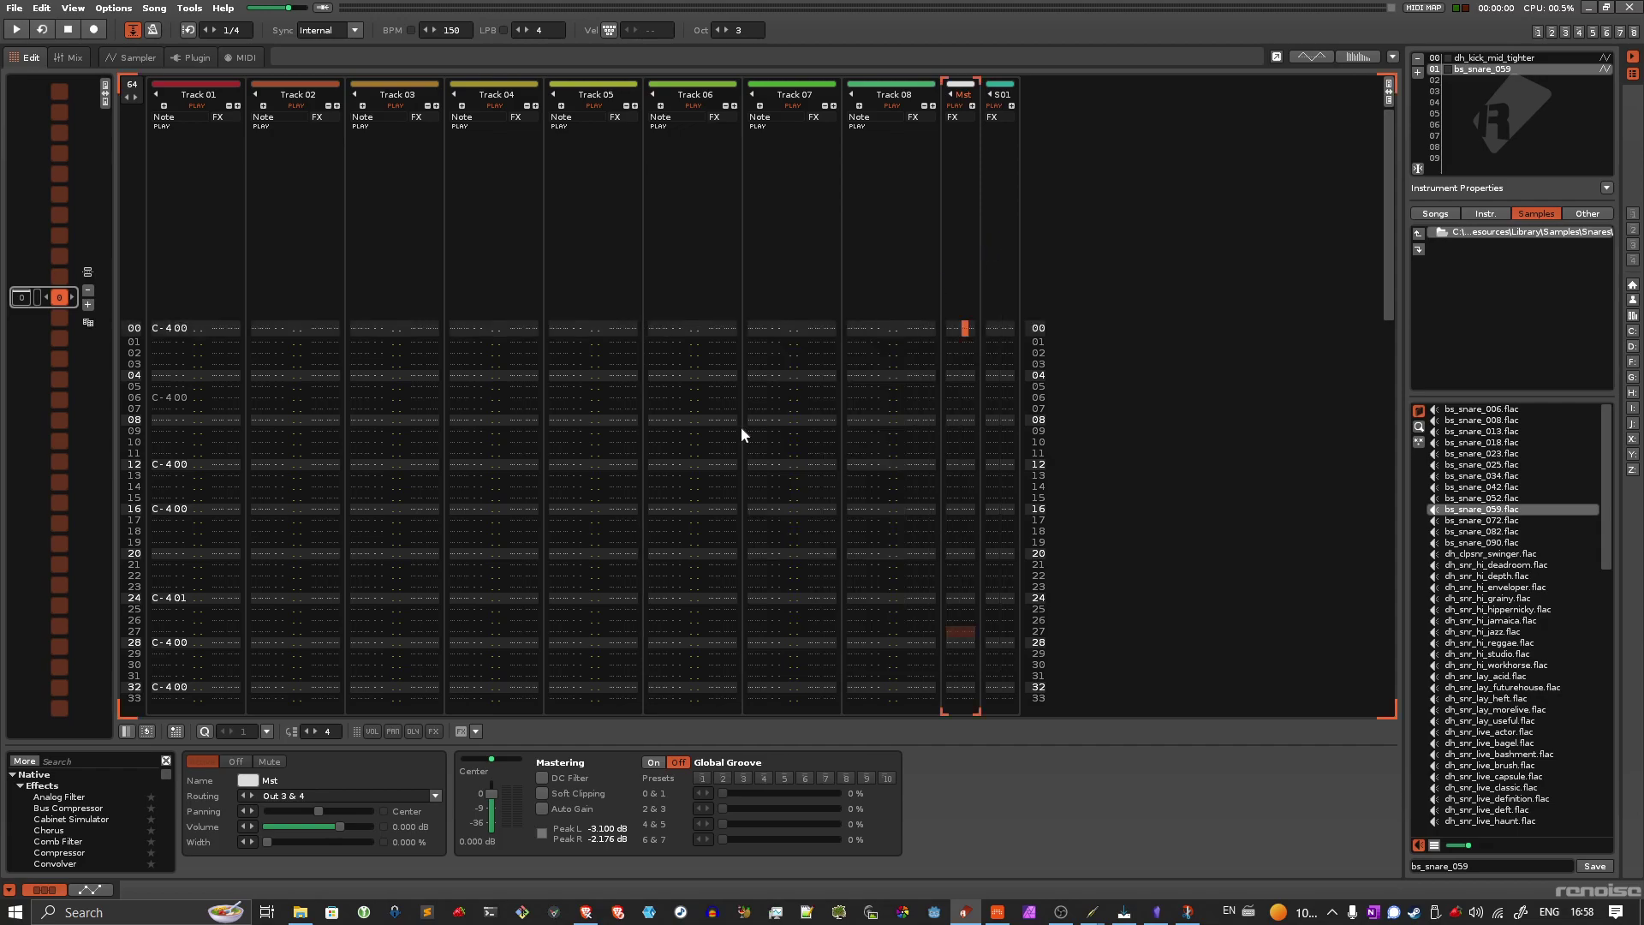
{"action": "left_click", "coordinate": [375, 794]}
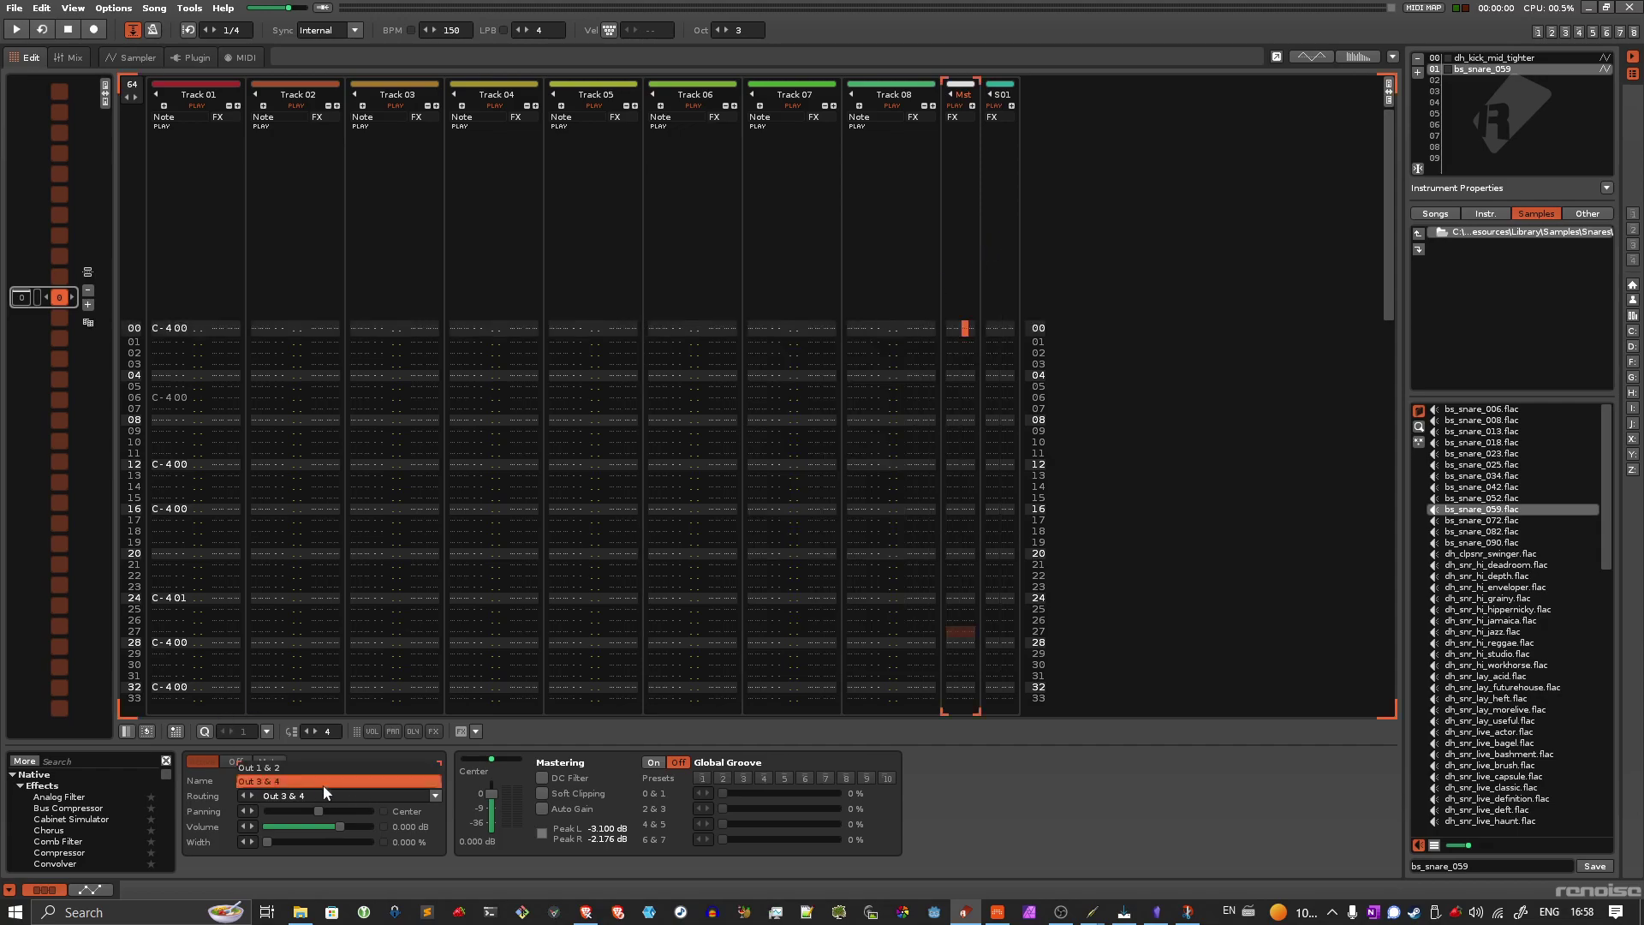
{"action": "left_click", "coordinate": [423, 799]}
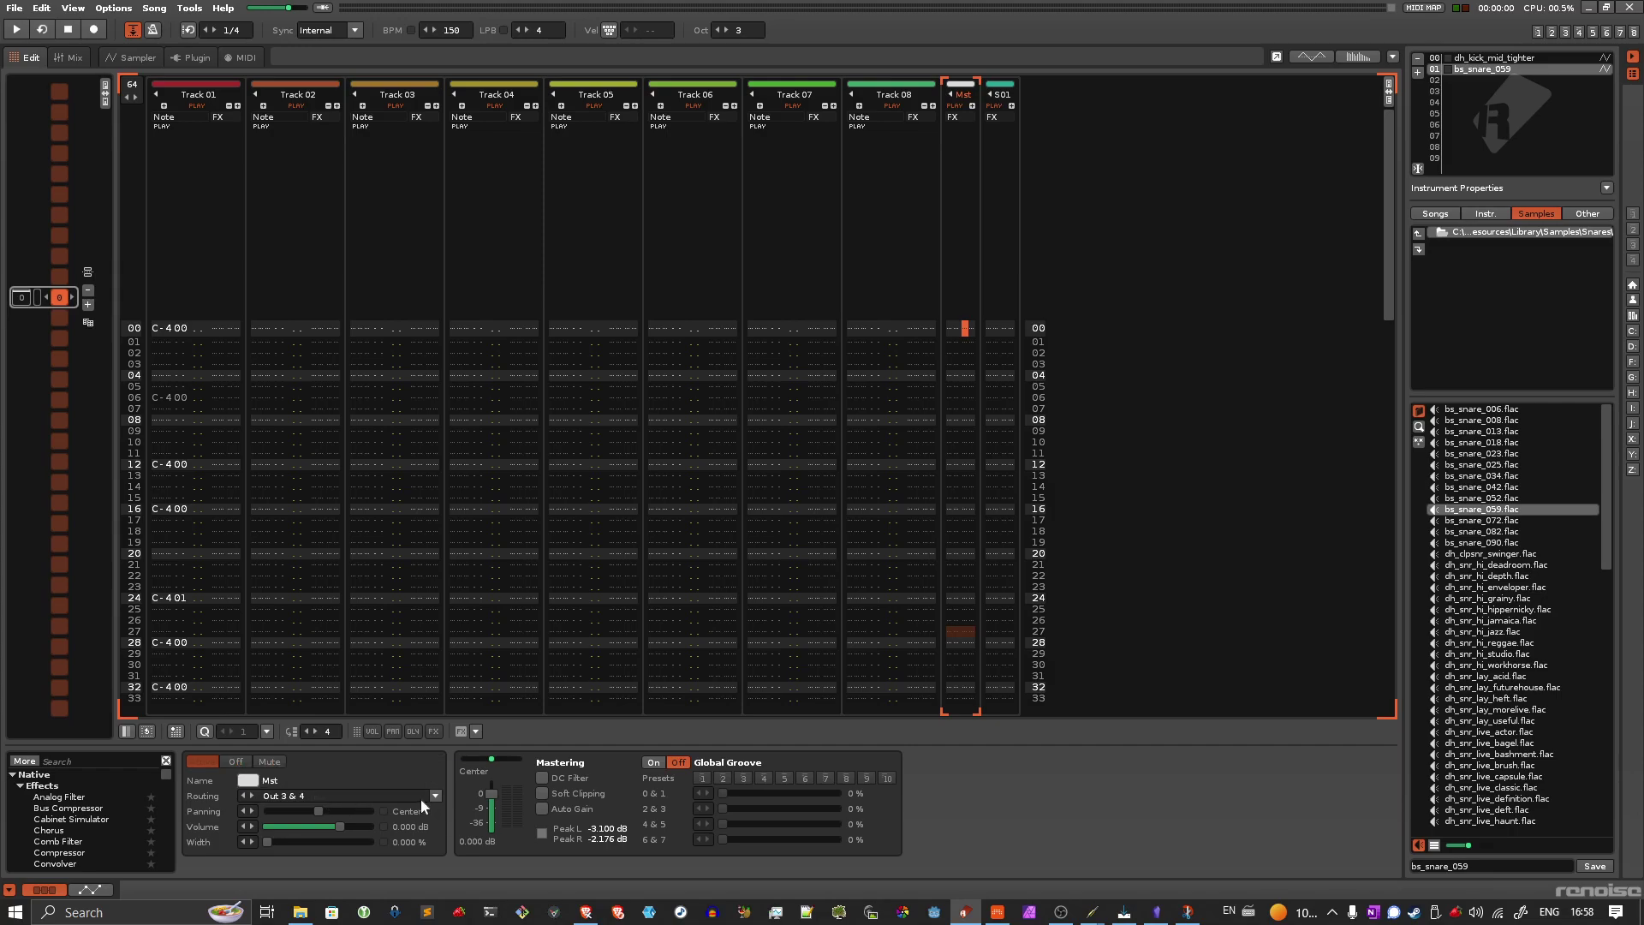
{"action": "key", "text": "alt+Tab"}
{"action": "key", "text": "alt+Tab"}
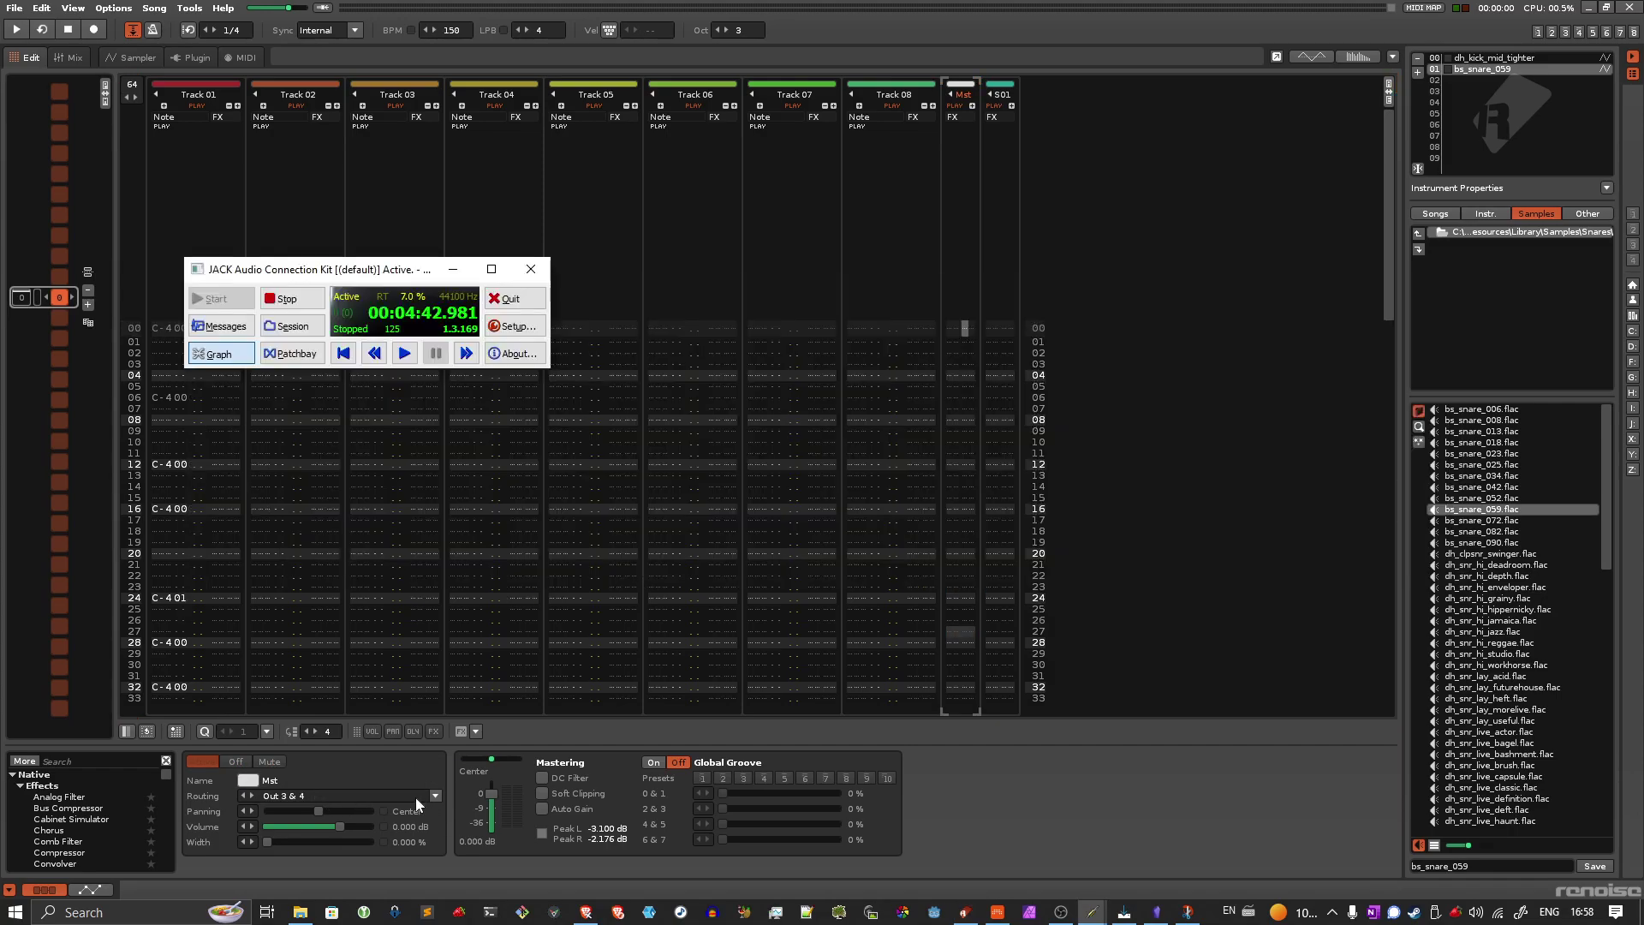
{"action": "left_click_drag", "start_coordinate": [334, 279], "coordinate": [627, 320]}
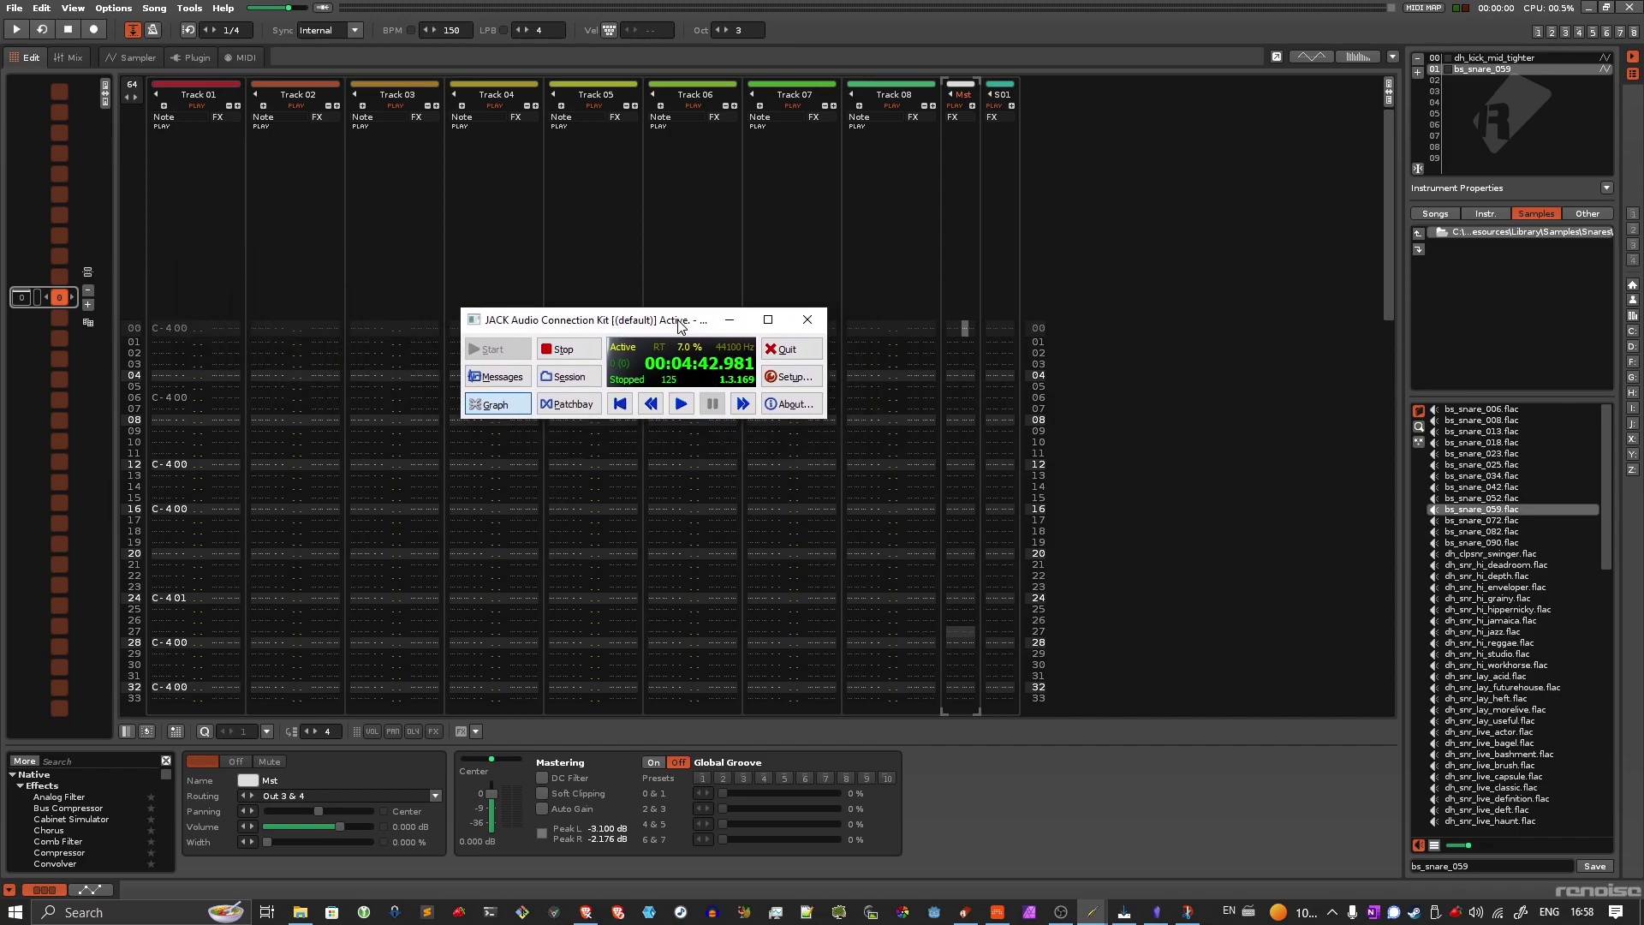
{"action": "left_click", "coordinate": [827, 27]}
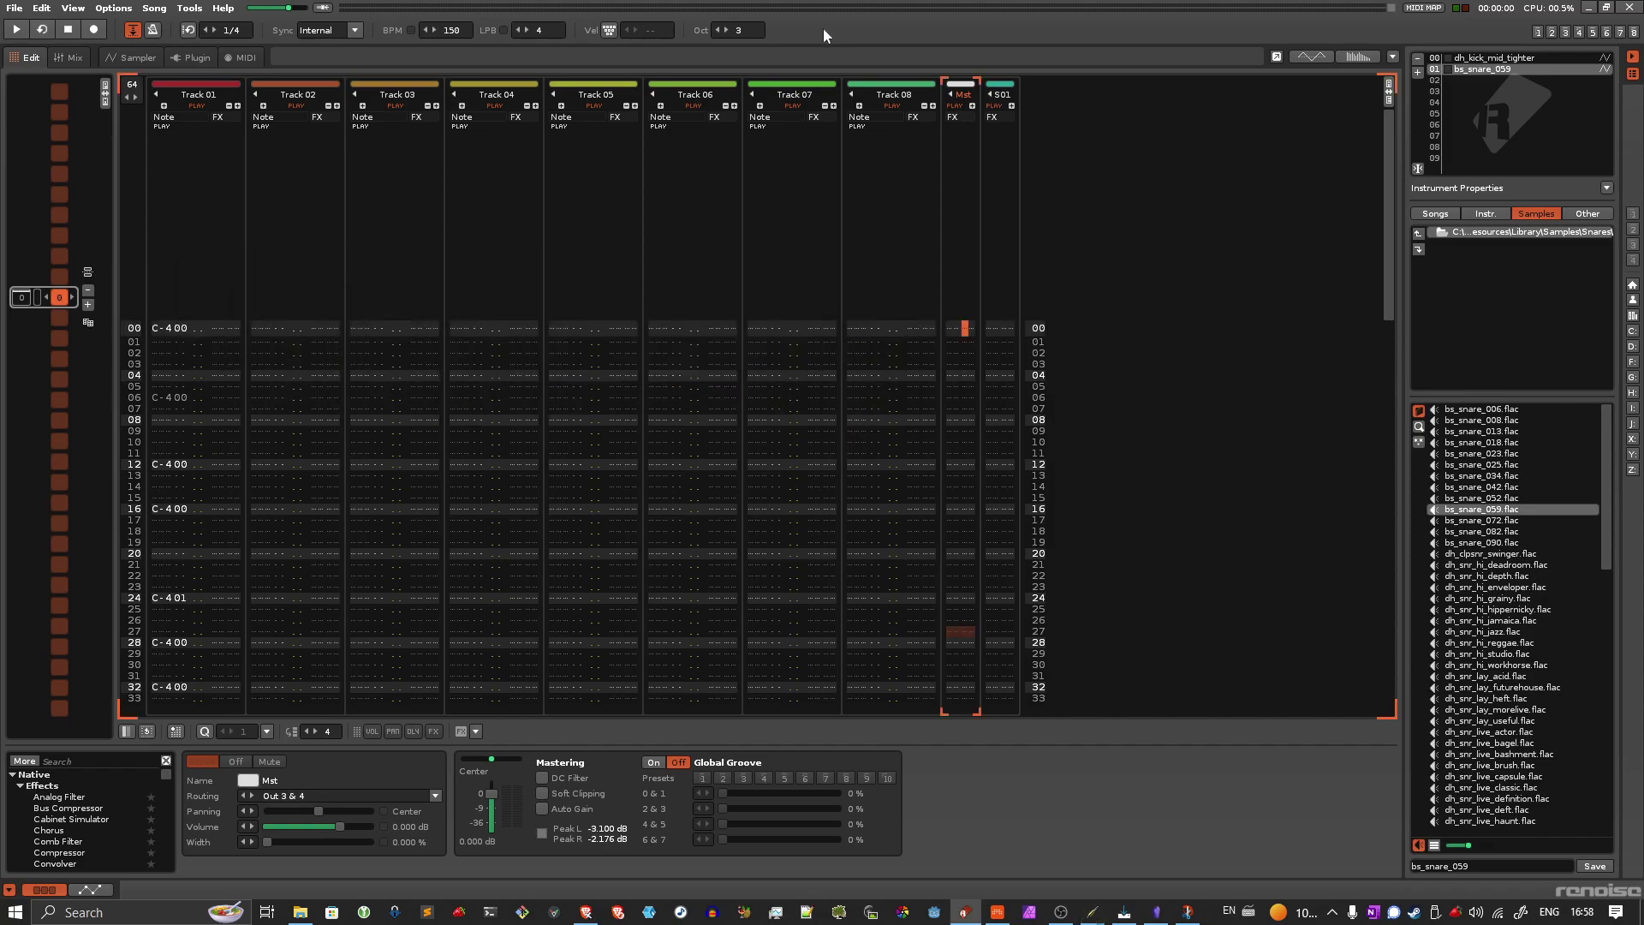
{"action": "left_click", "coordinate": [1606, 8]}
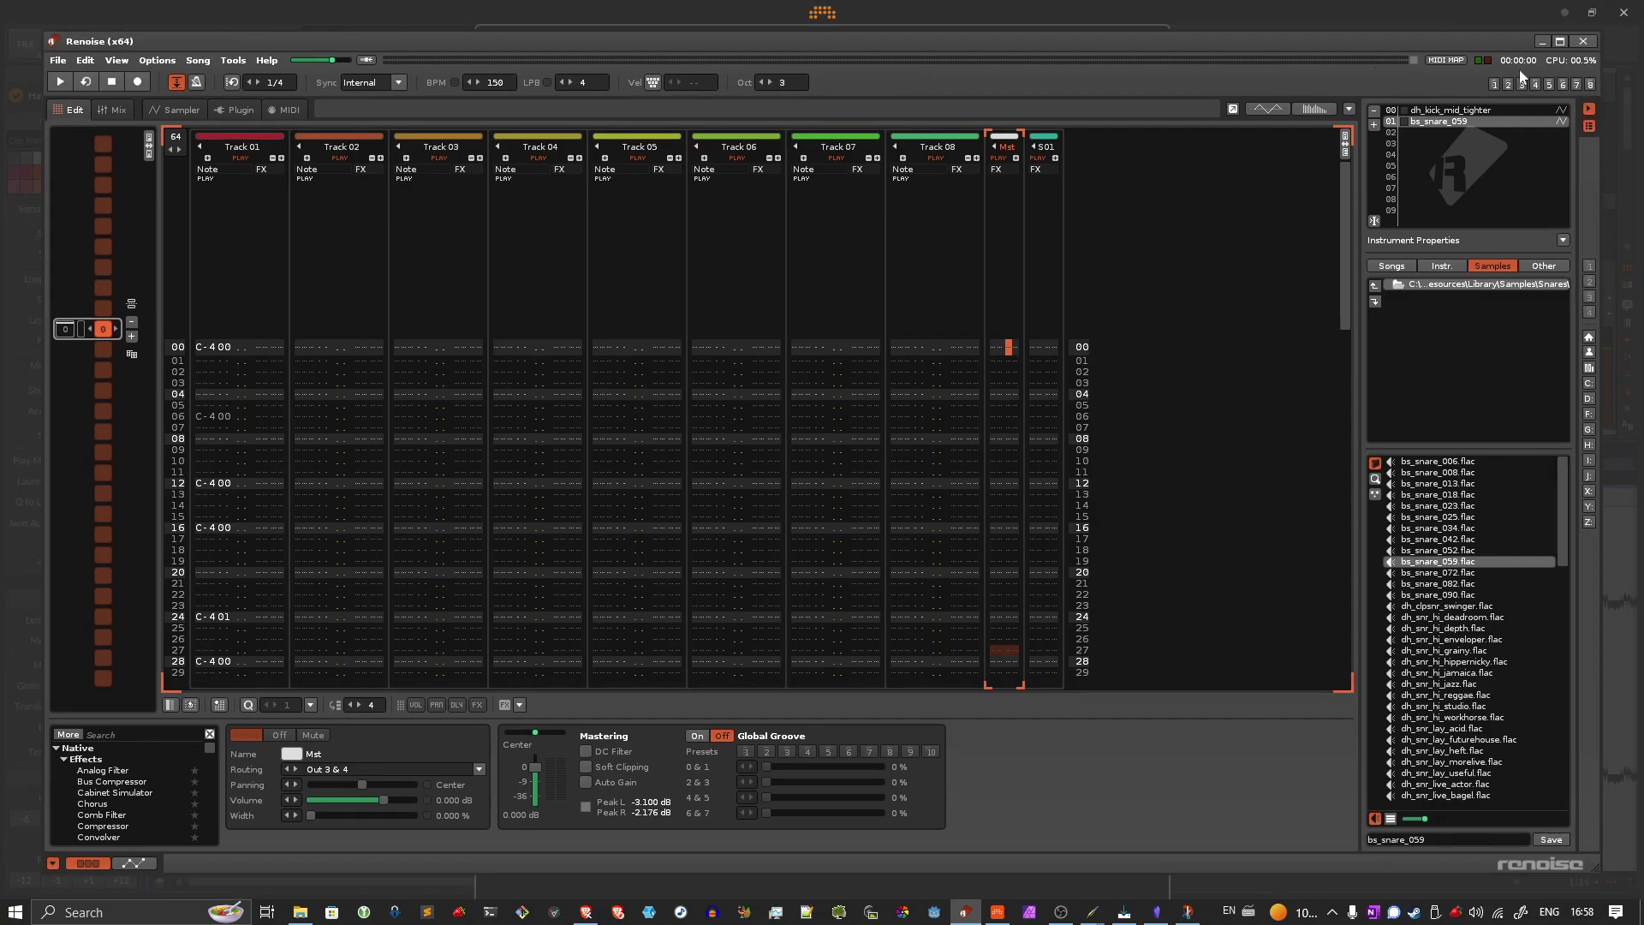
{"action": "left_click", "coordinate": [1564, 41]}
Bring the JACK Audio Connection Kit window over Bitwig Studio, move it clear of the audio settings, and open its connection graph.
{"action": "key", "text": "alt+Tab"}
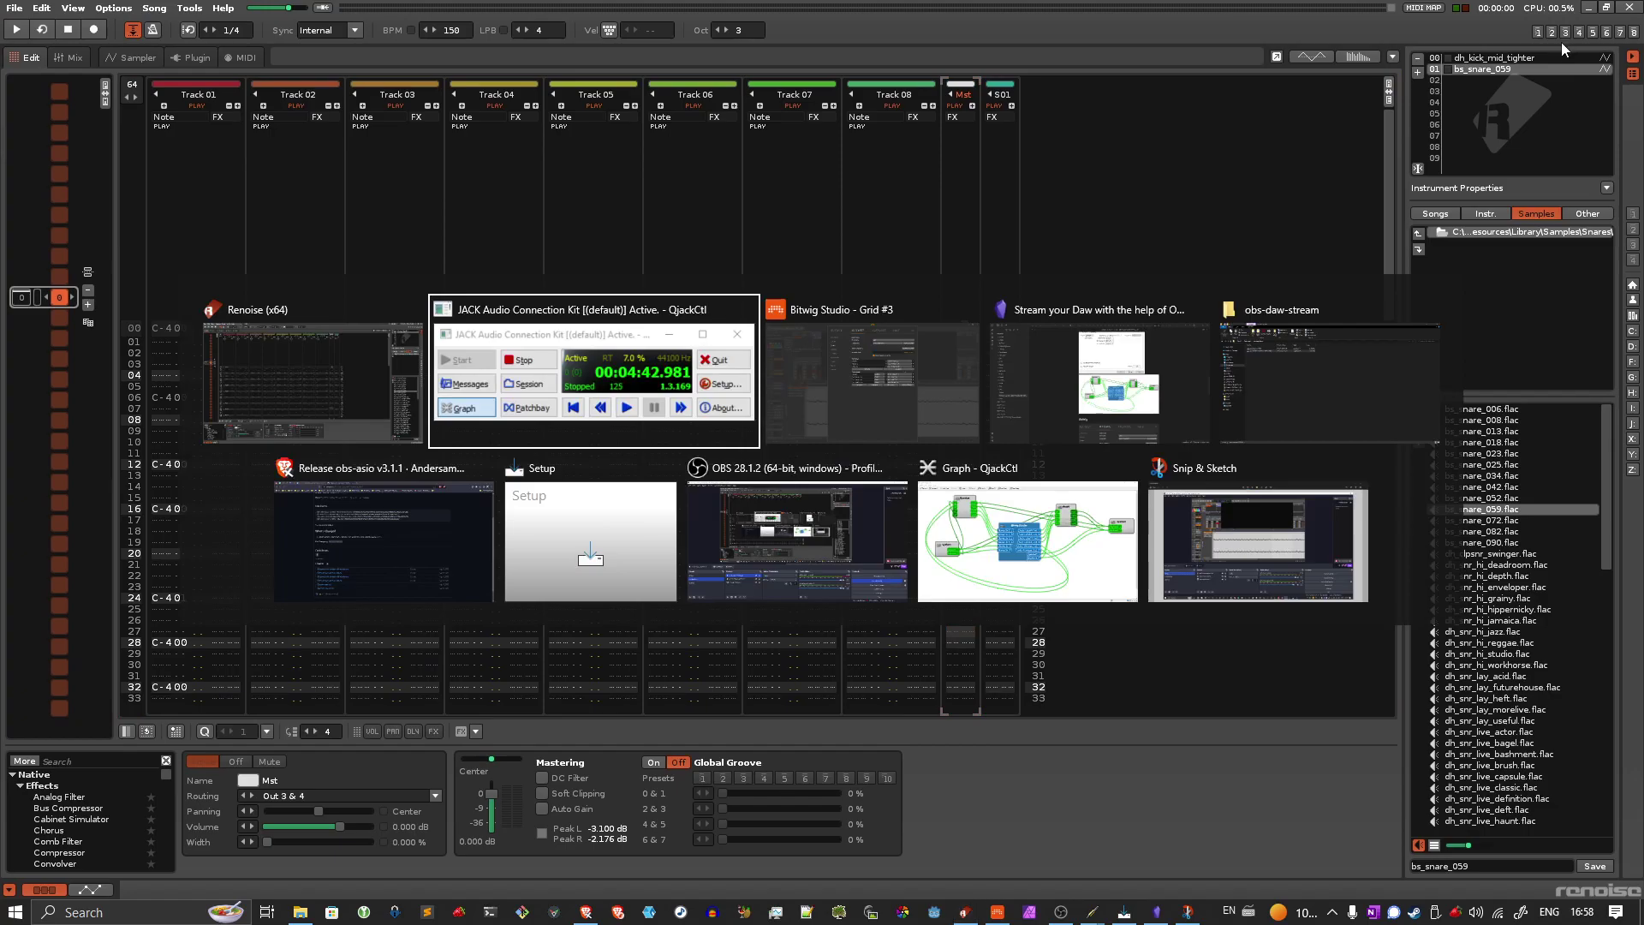
{"action": "key", "text": "alt+Tab"}
{"action": "key", "text": "alt+Tab"}
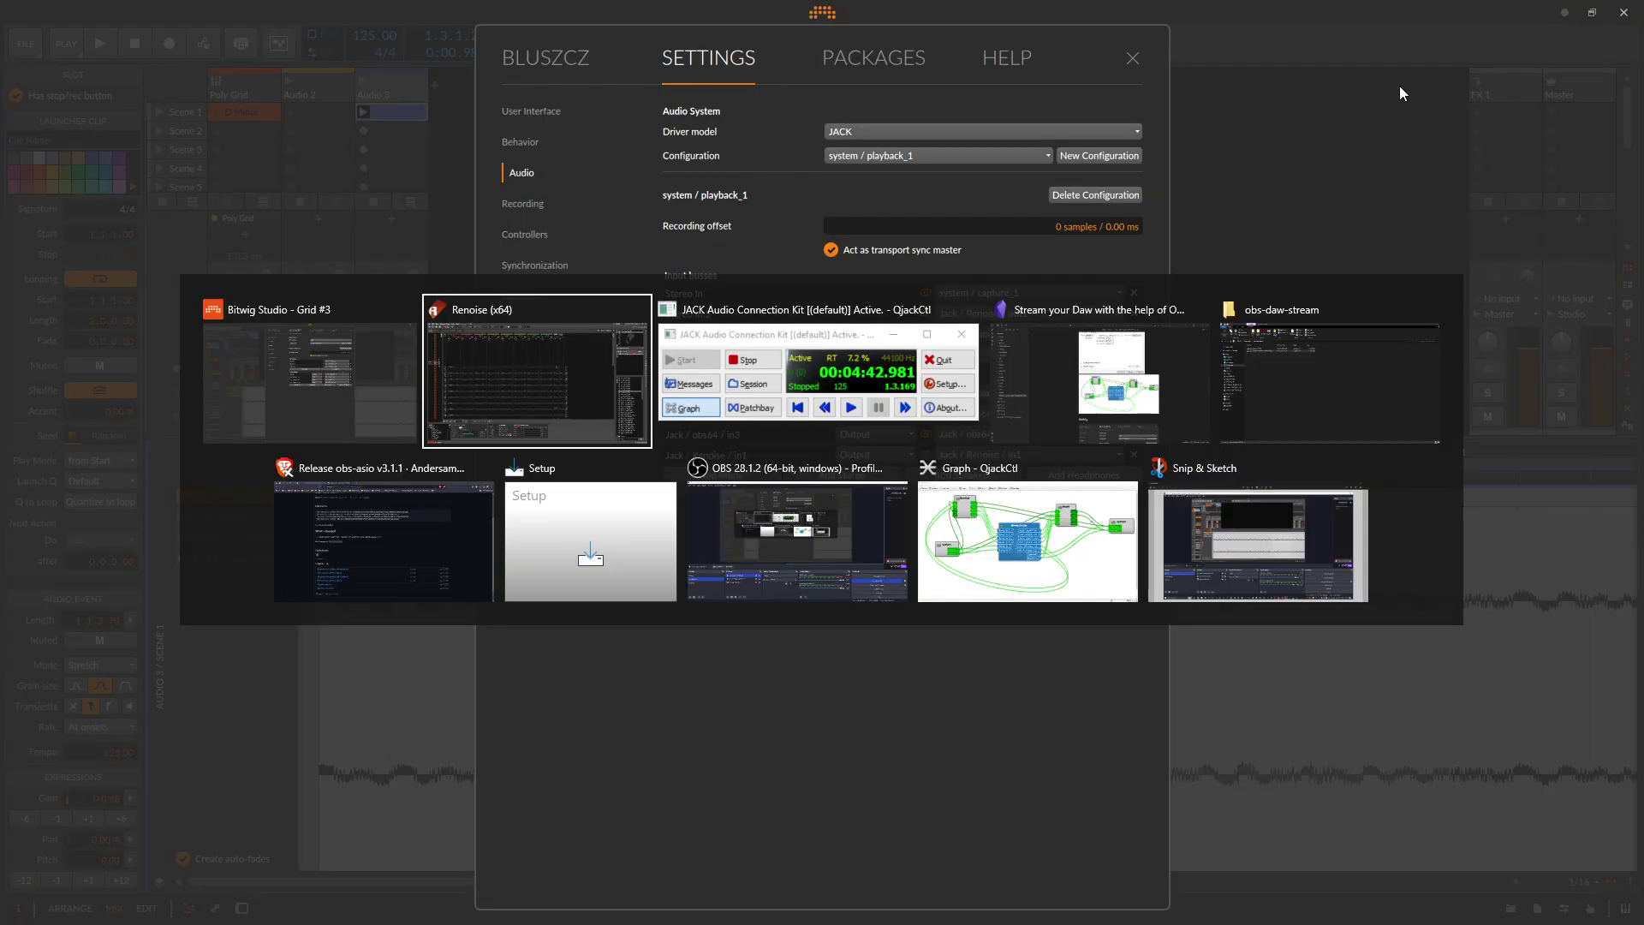
{"action": "key", "text": "alt+Tab"}
{"action": "left_click_drag", "start_coordinate": [684, 328], "coordinate": [392, 494]}
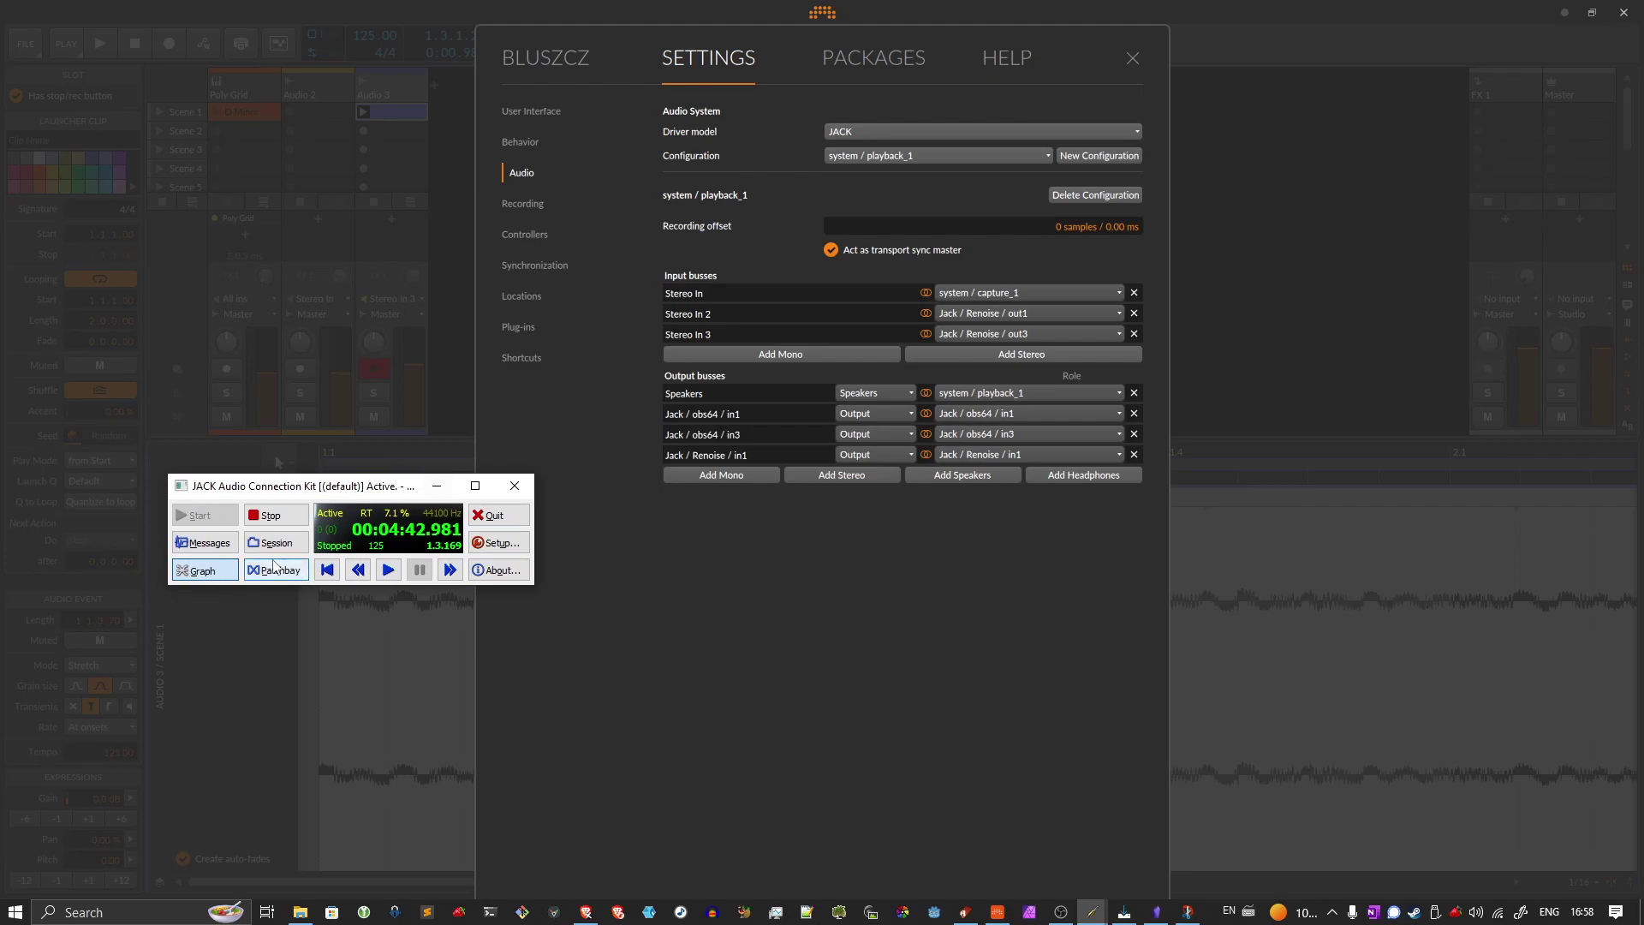
{"action": "left_click", "coordinate": [203, 570]}
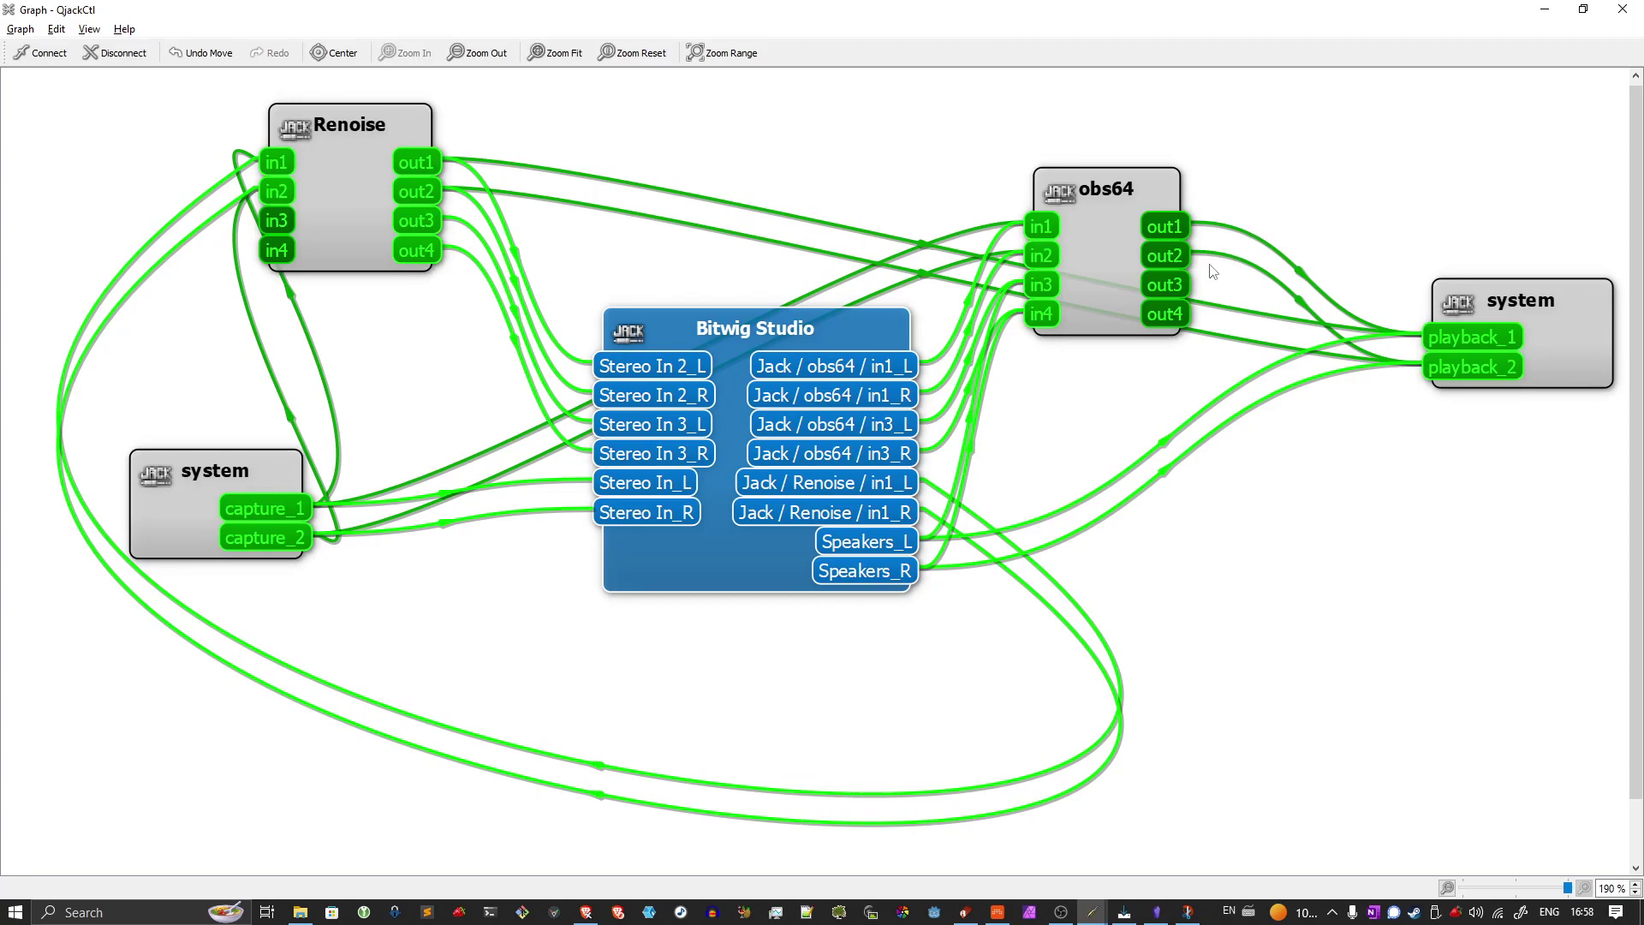
Rearrange the graph so obs64 sits nearer the playback system node and Bitwig Studio lies lower, between the capture system and obs64 nodes.
{"action": "left_click_drag", "start_coordinate": [814, 327], "coordinate": [798, 446]}
{"action": "left_click_drag", "start_coordinate": [798, 446], "coordinate": [795, 438]}
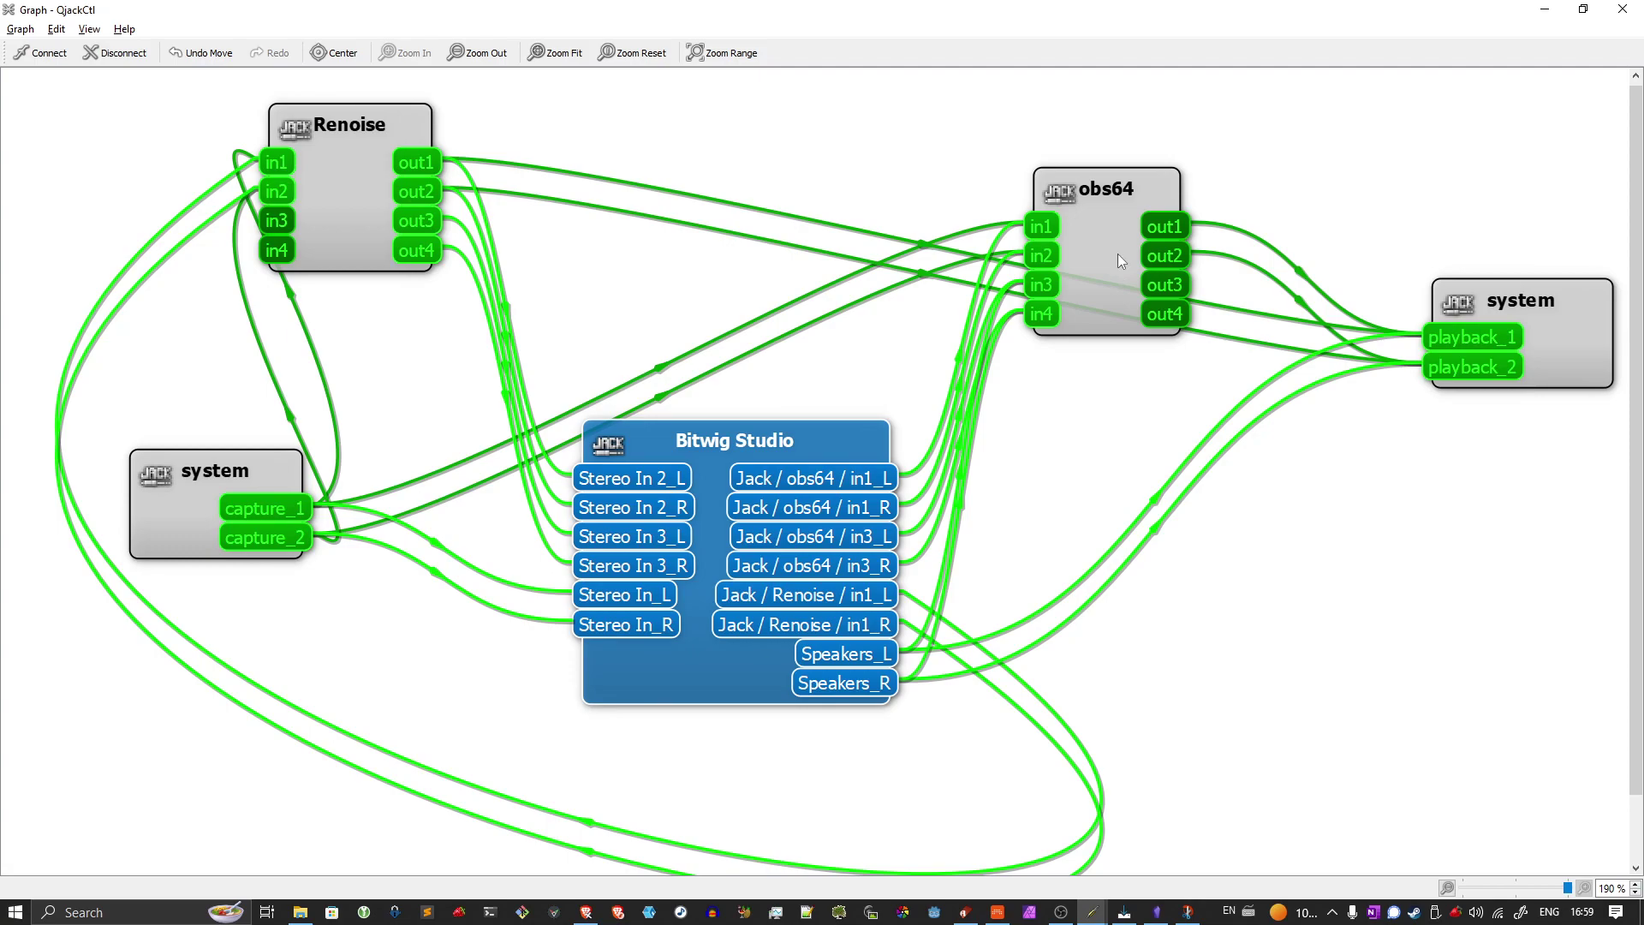
{"action": "left_click", "coordinate": [1092, 220]}
{"action": "left_click_drag", "start_coordinate": [1132, 192], "coordinate": [1078, 164]}
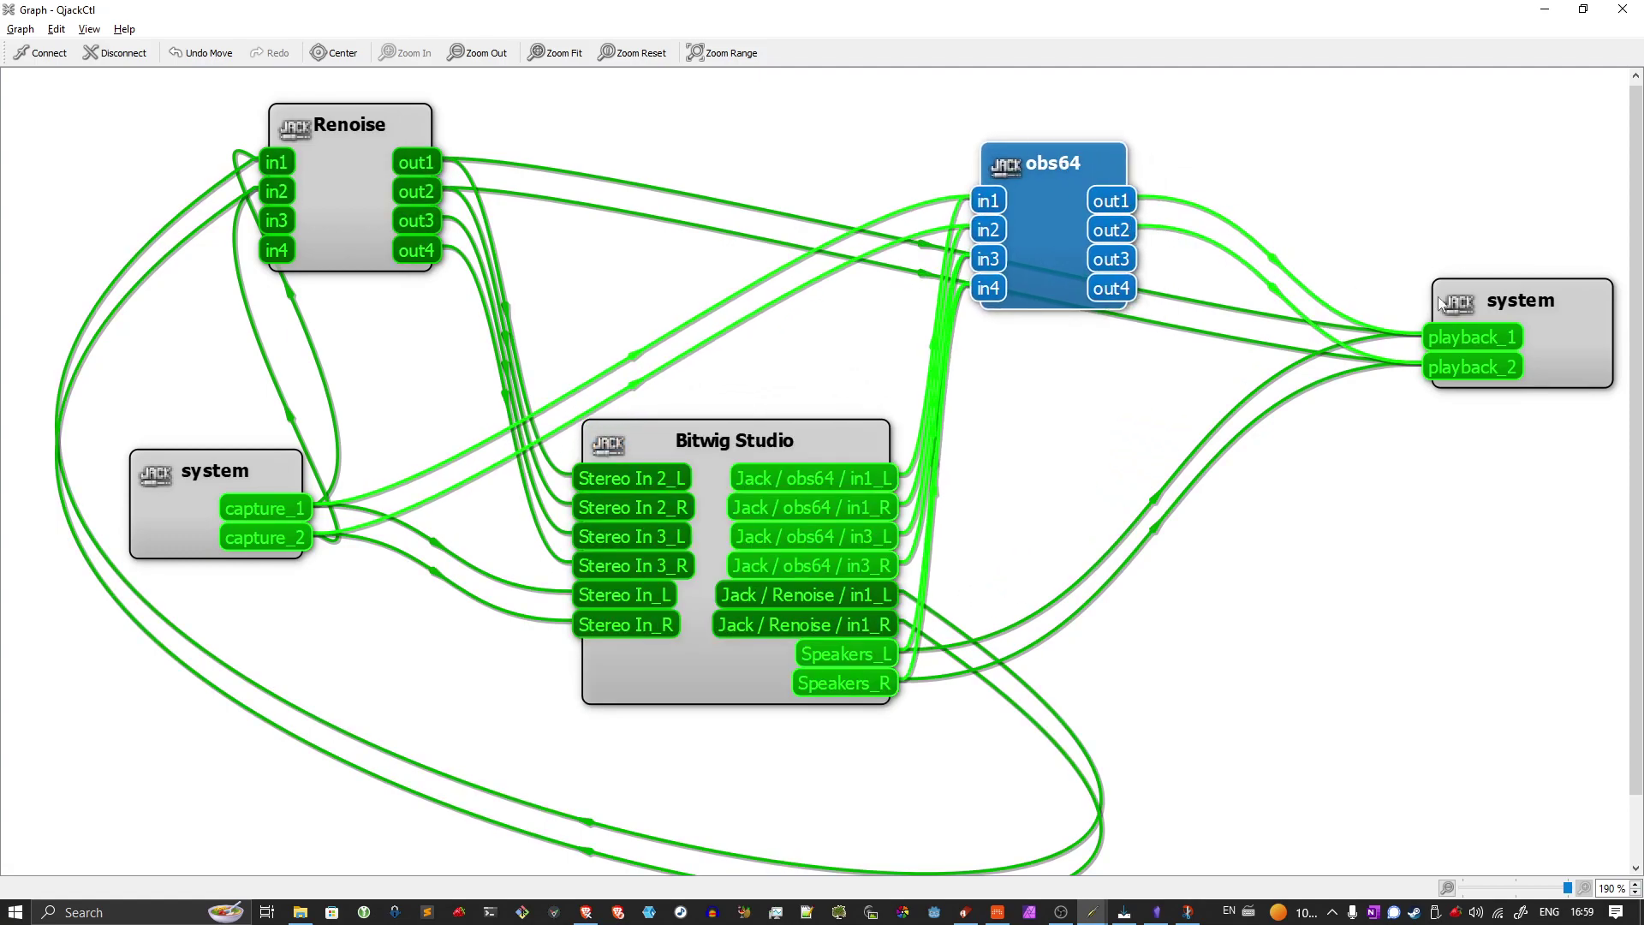
{"action": "left_click_drag", "start_coordinate": [1070, 182], "coordinate": [1198, 242]}
{"action": "left_click_drag", "start_coordinate": [839, 451], "coordinate": [735, 439]}
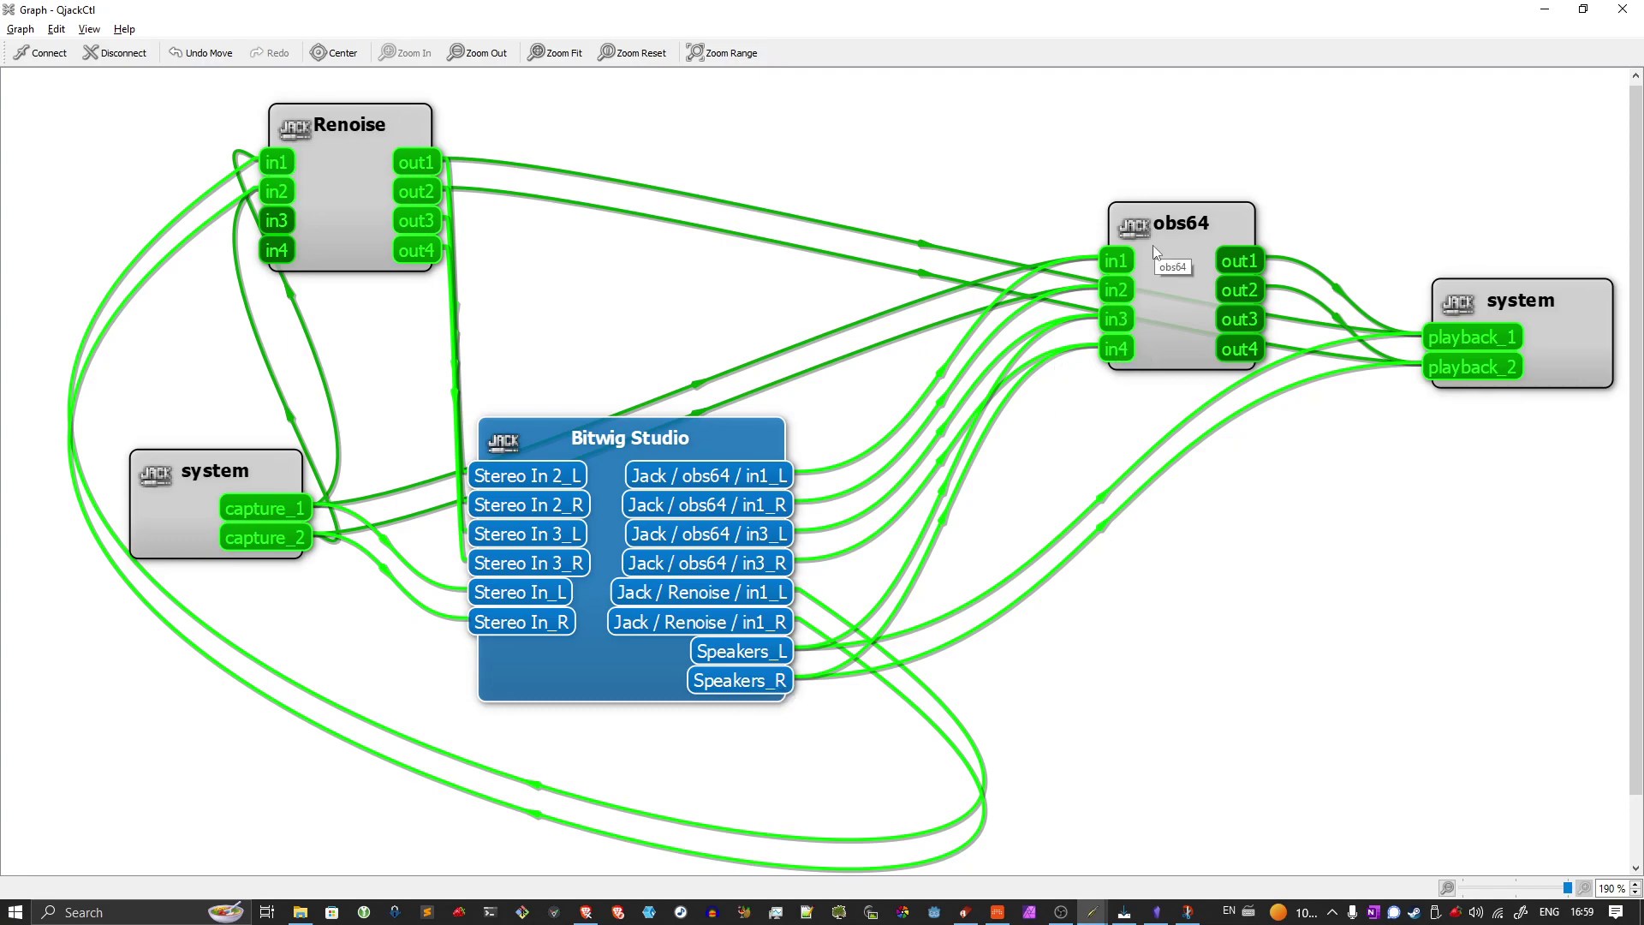
{"action": "left_click_drag", "start_coordinate": [625, 436], "coordinate": [762, 319]}
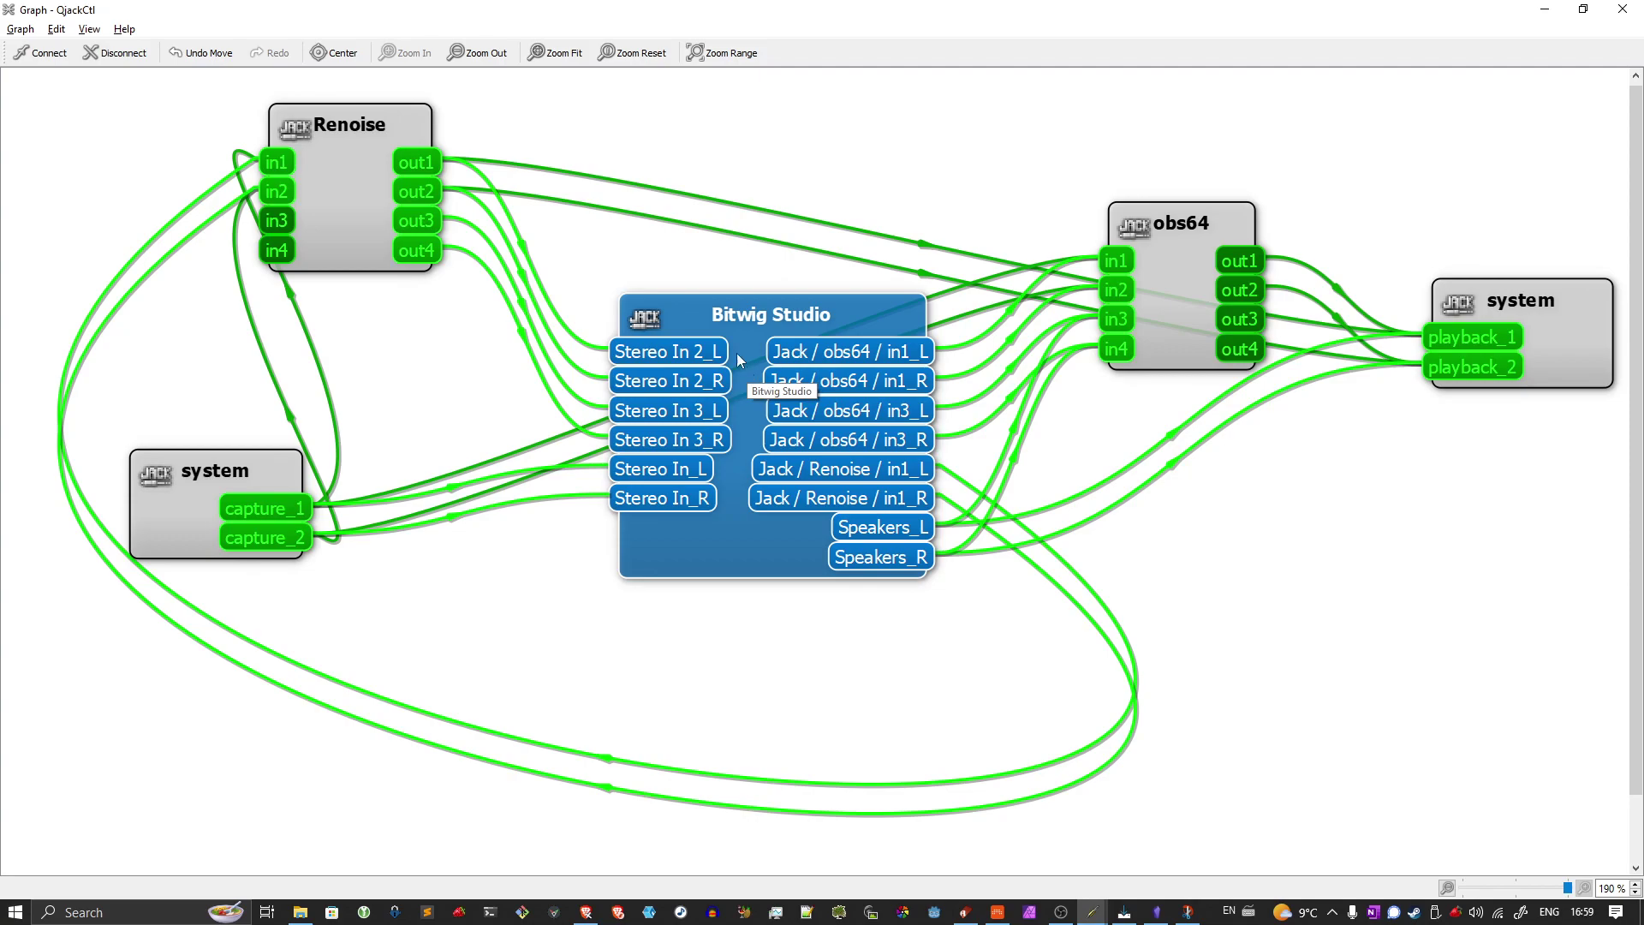
{"action": "left_click_drag", "start_coordinate": [784, 311], "coordinate": [757, 465]}
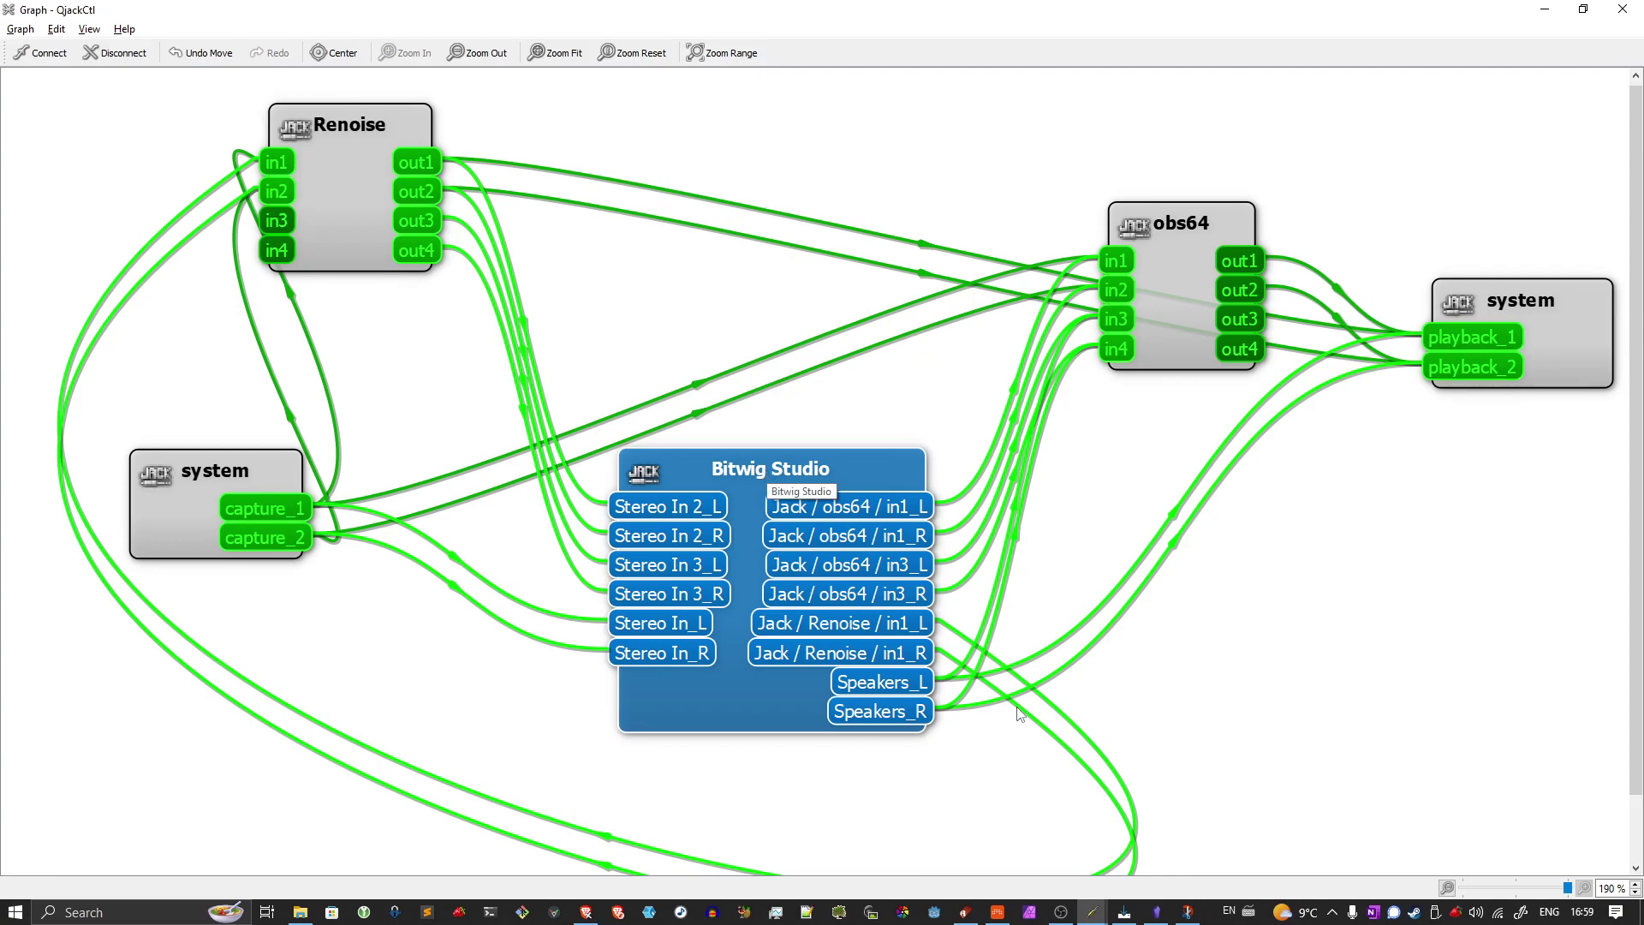
Switch to OBS and review the ASIO Input Capture 2 properties and the available source types without changing anything.
{"action": "left_click", "coordinate": [1060, 911]}
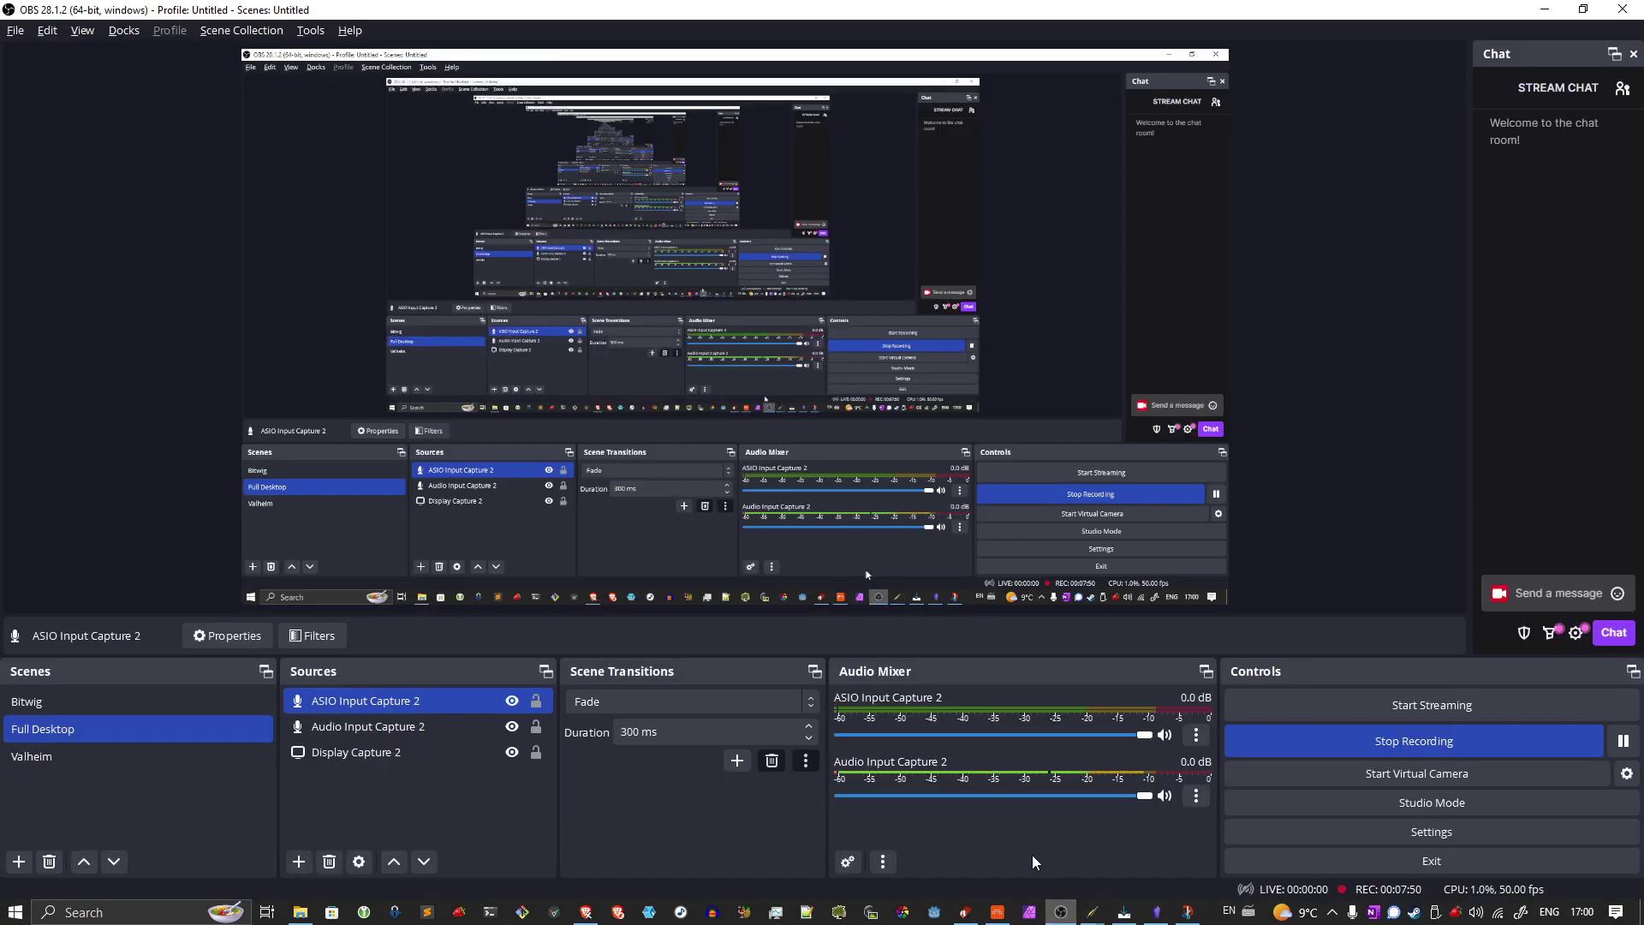
{"action": "double_click", "coordinate": [444, 698]}
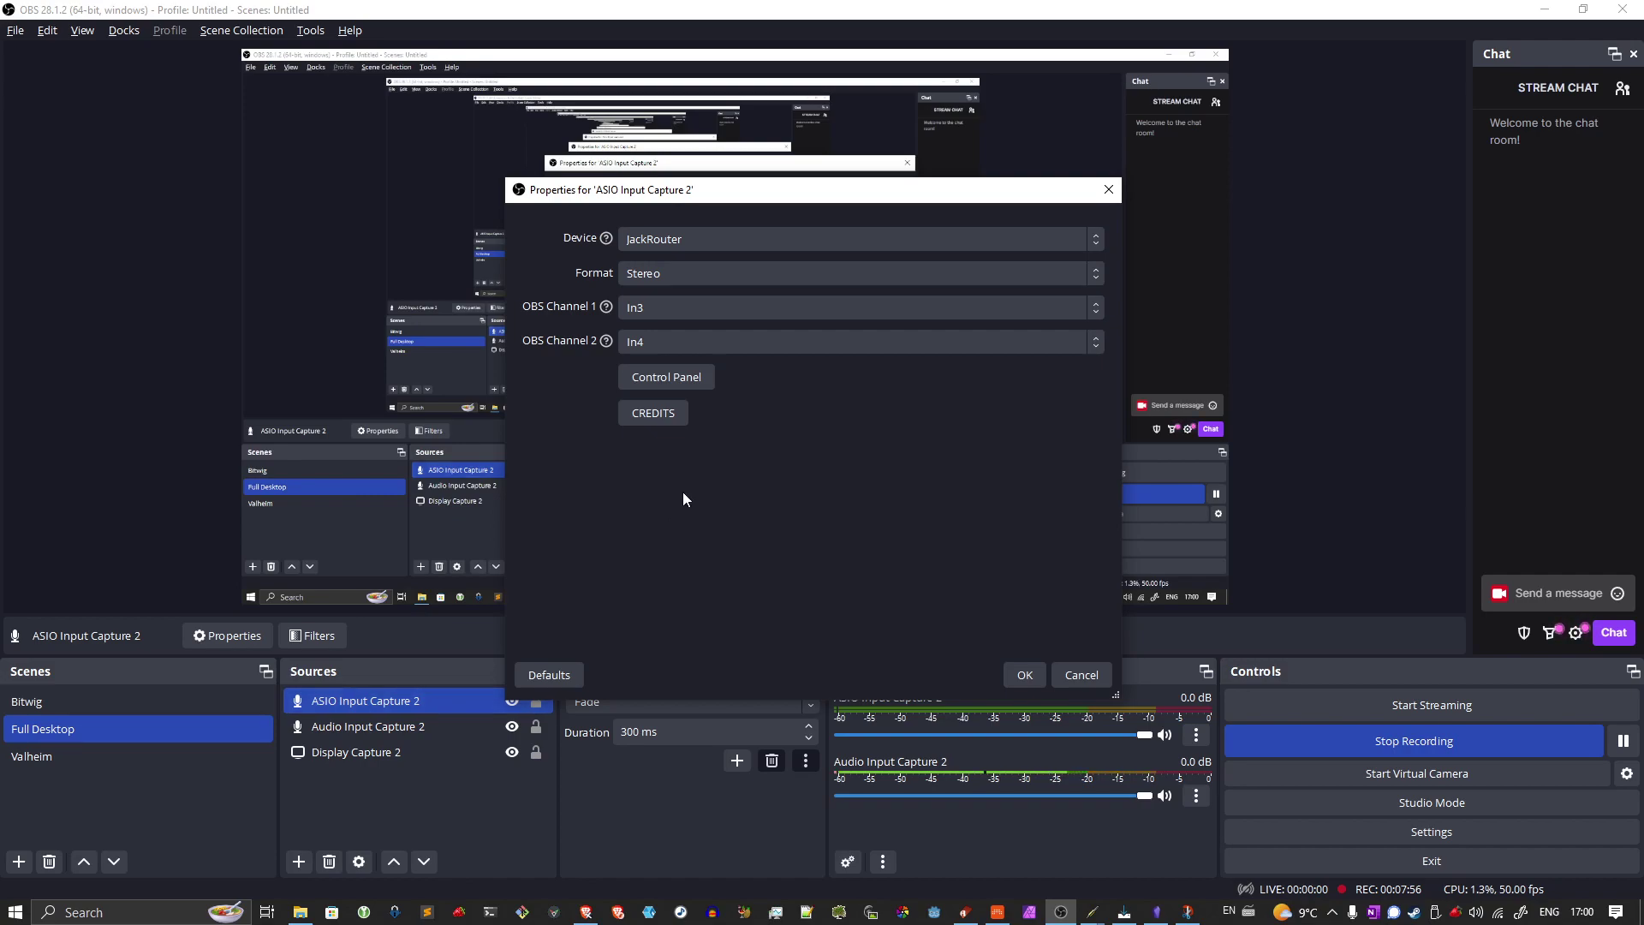
{"action": "left_click", "coordinate": [1108, 189]}
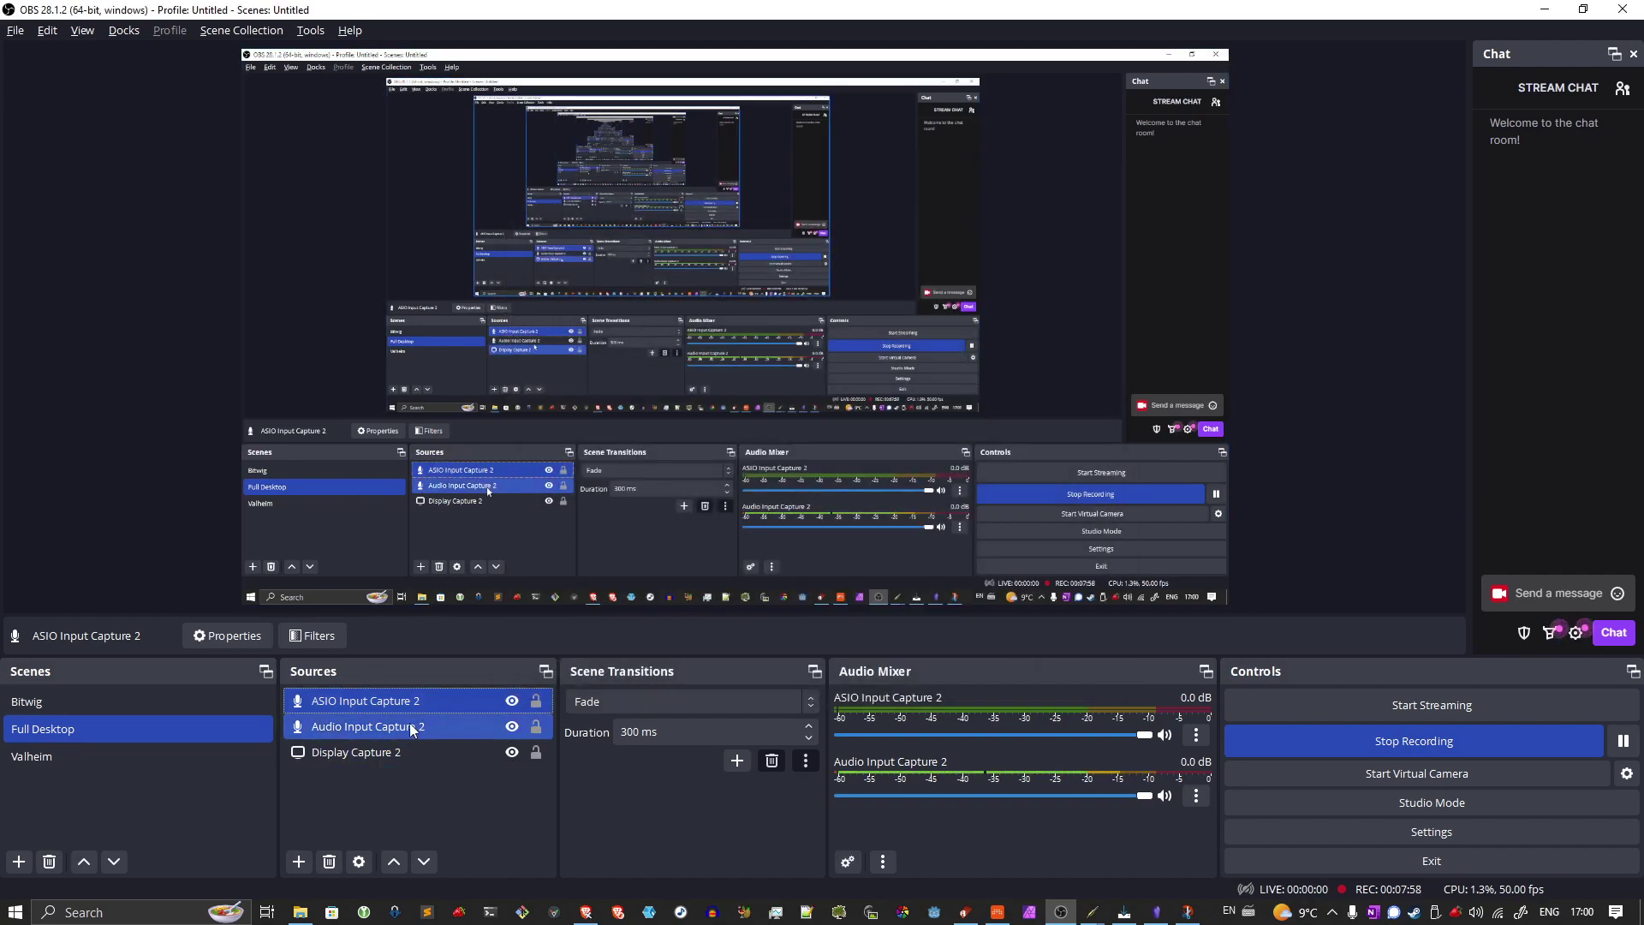
{"action": "left_click", "coordinate": [299, 861]}
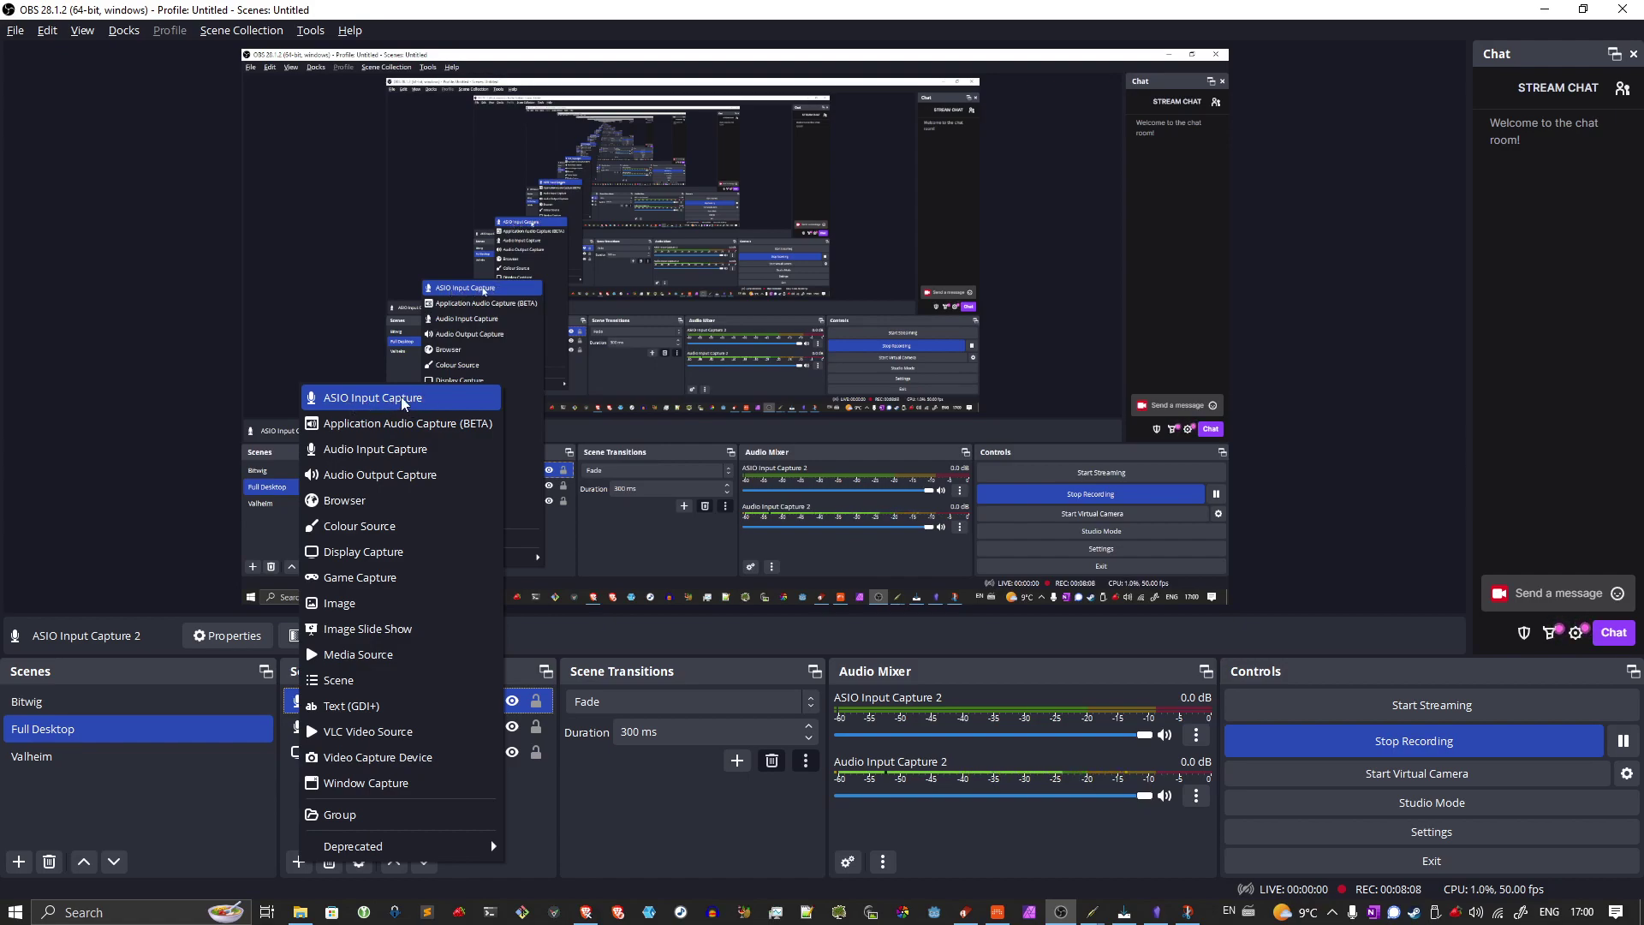
{"action": "left_click", "coordinate": [571, 826]}
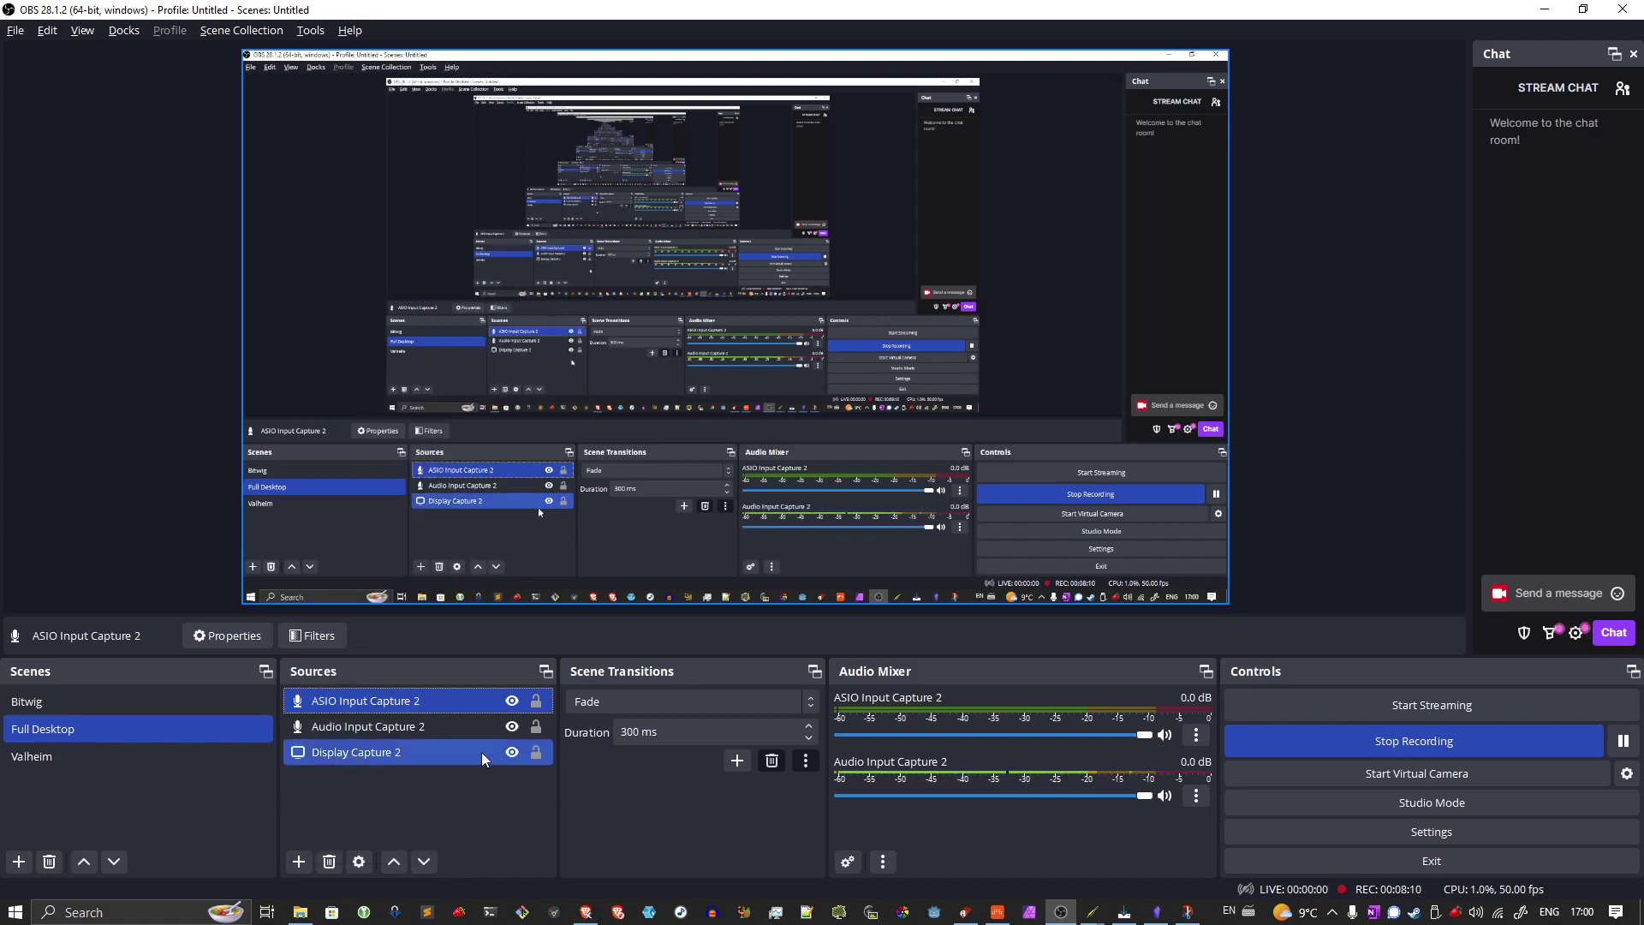
Compare the ASIO Input Capture 2 channel assignments with the obs64 inputs in the QjackCtl graph, moving the Bitwig Studio node higher, and accept the properties.
{"action": "double_click", "coordinate": [434, 696]}
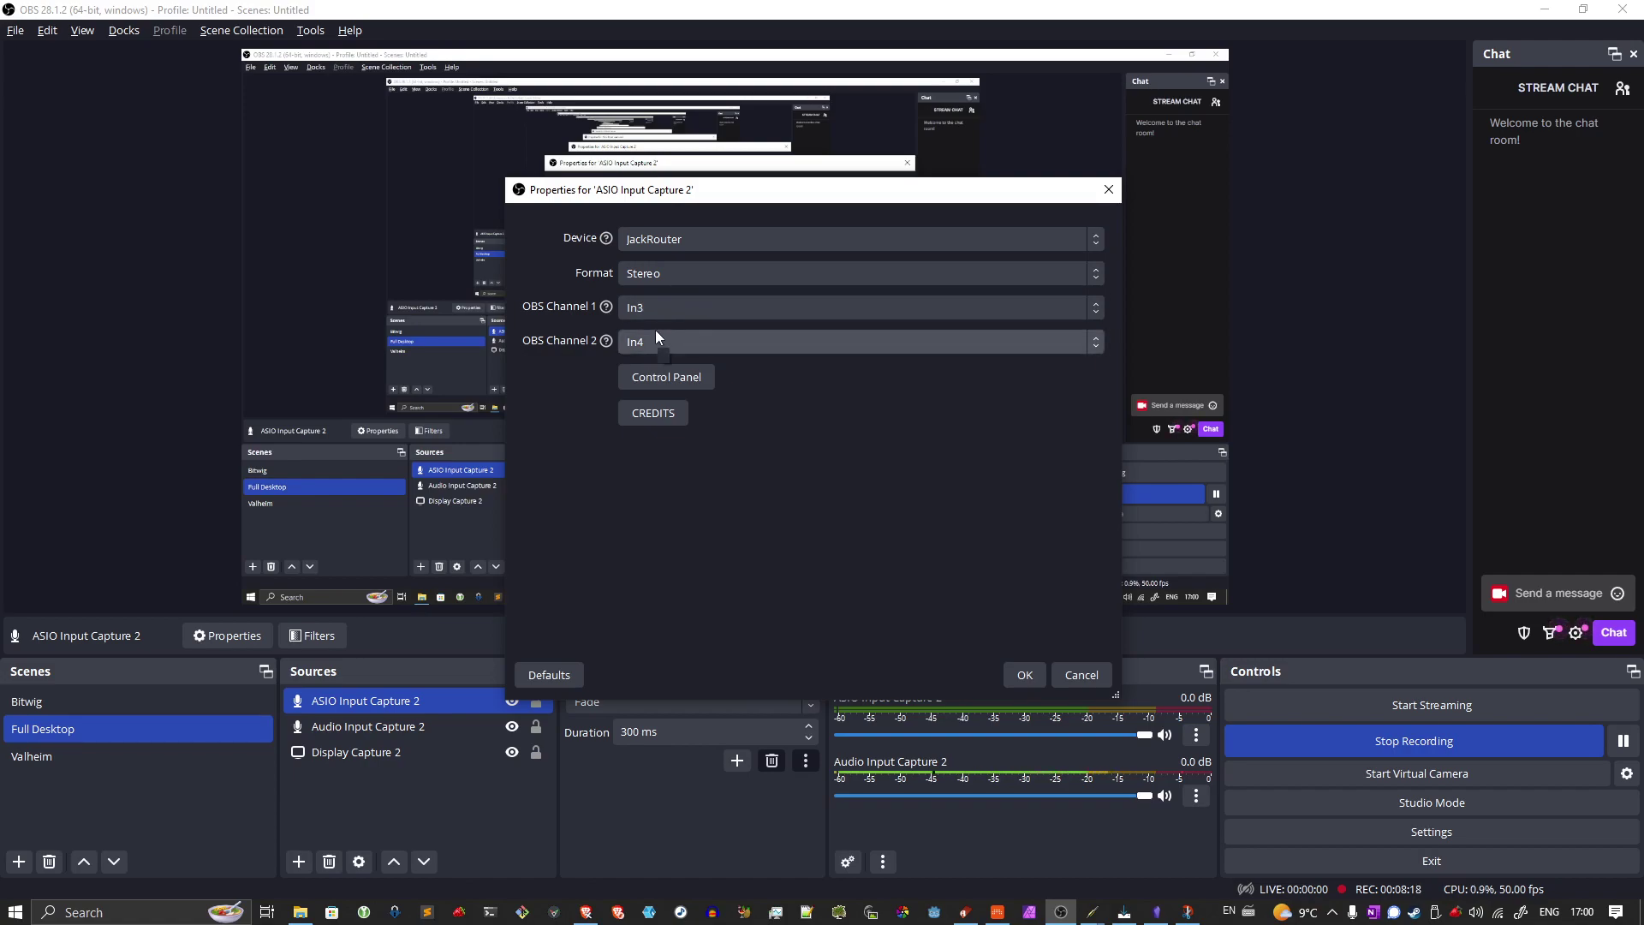
{"action": "key", "text": "alt+Tab"}
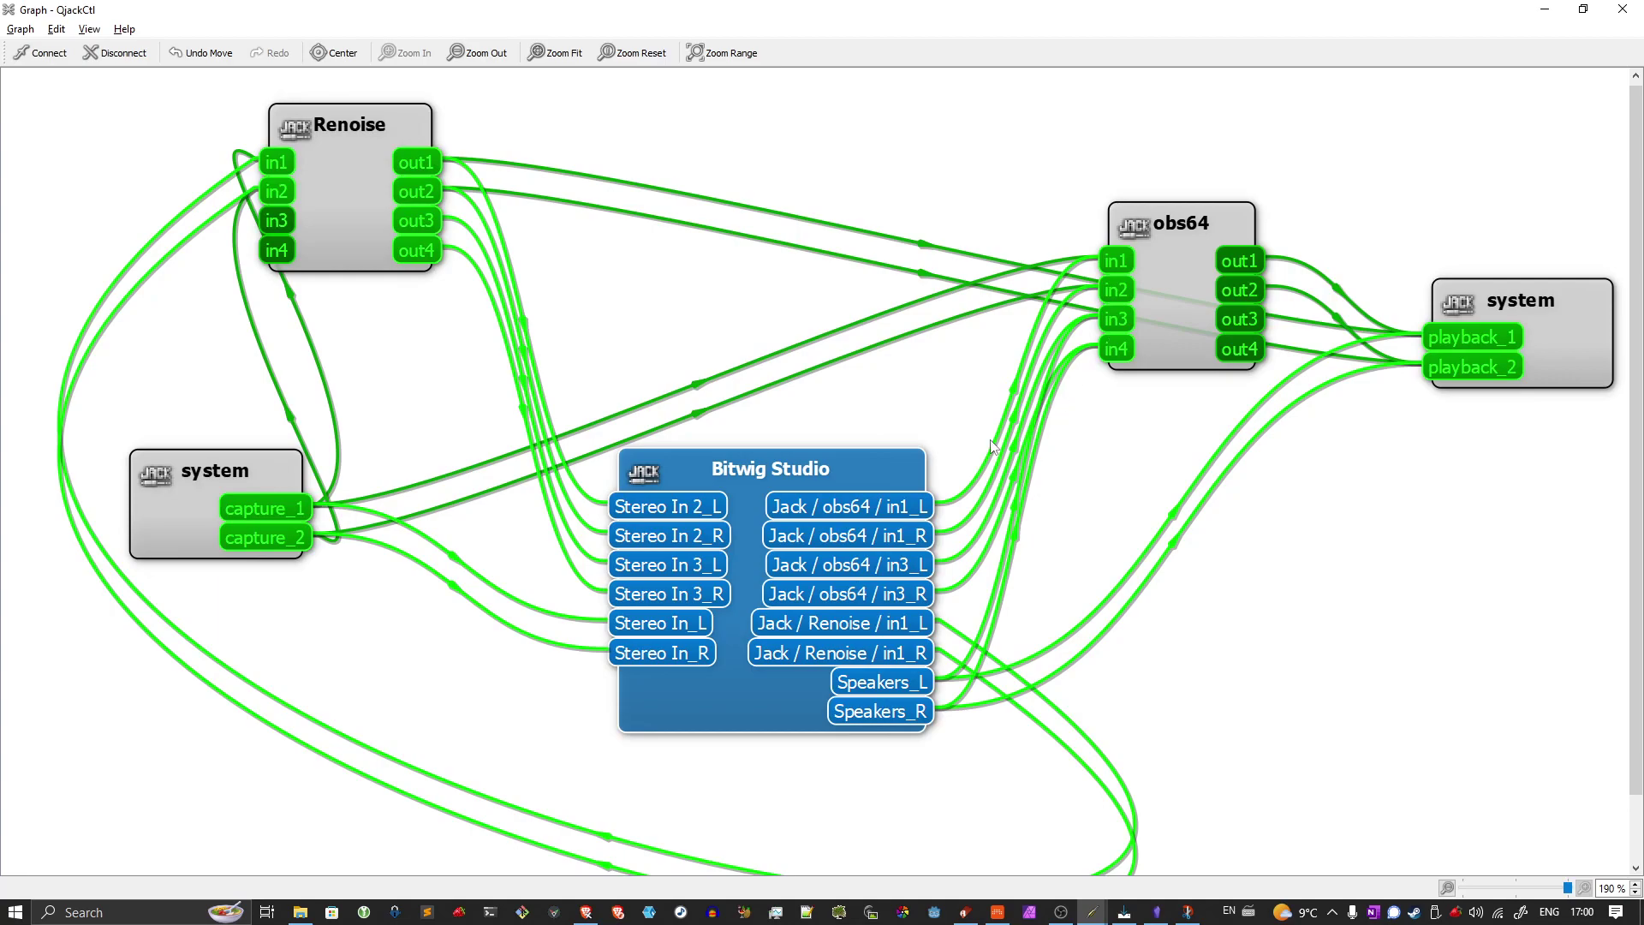
{"action": "left_click_drag", "start_coordinate": [891, 474], "coordinate": [808, 291]}
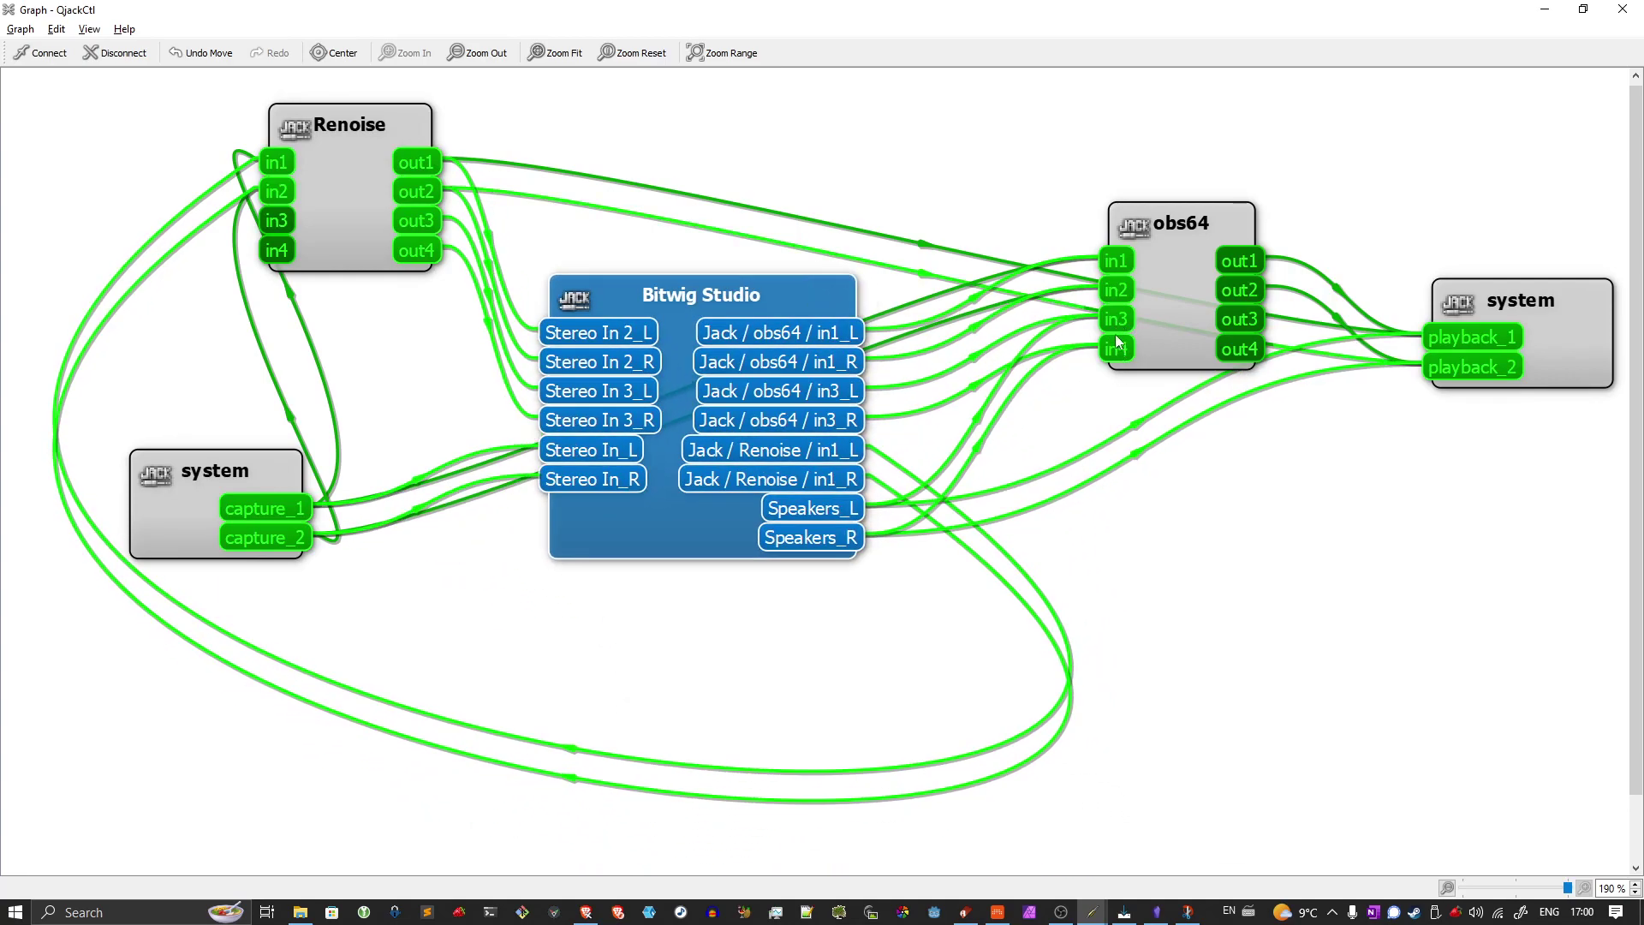
{"action": "key", "text": "alt+Tab"}
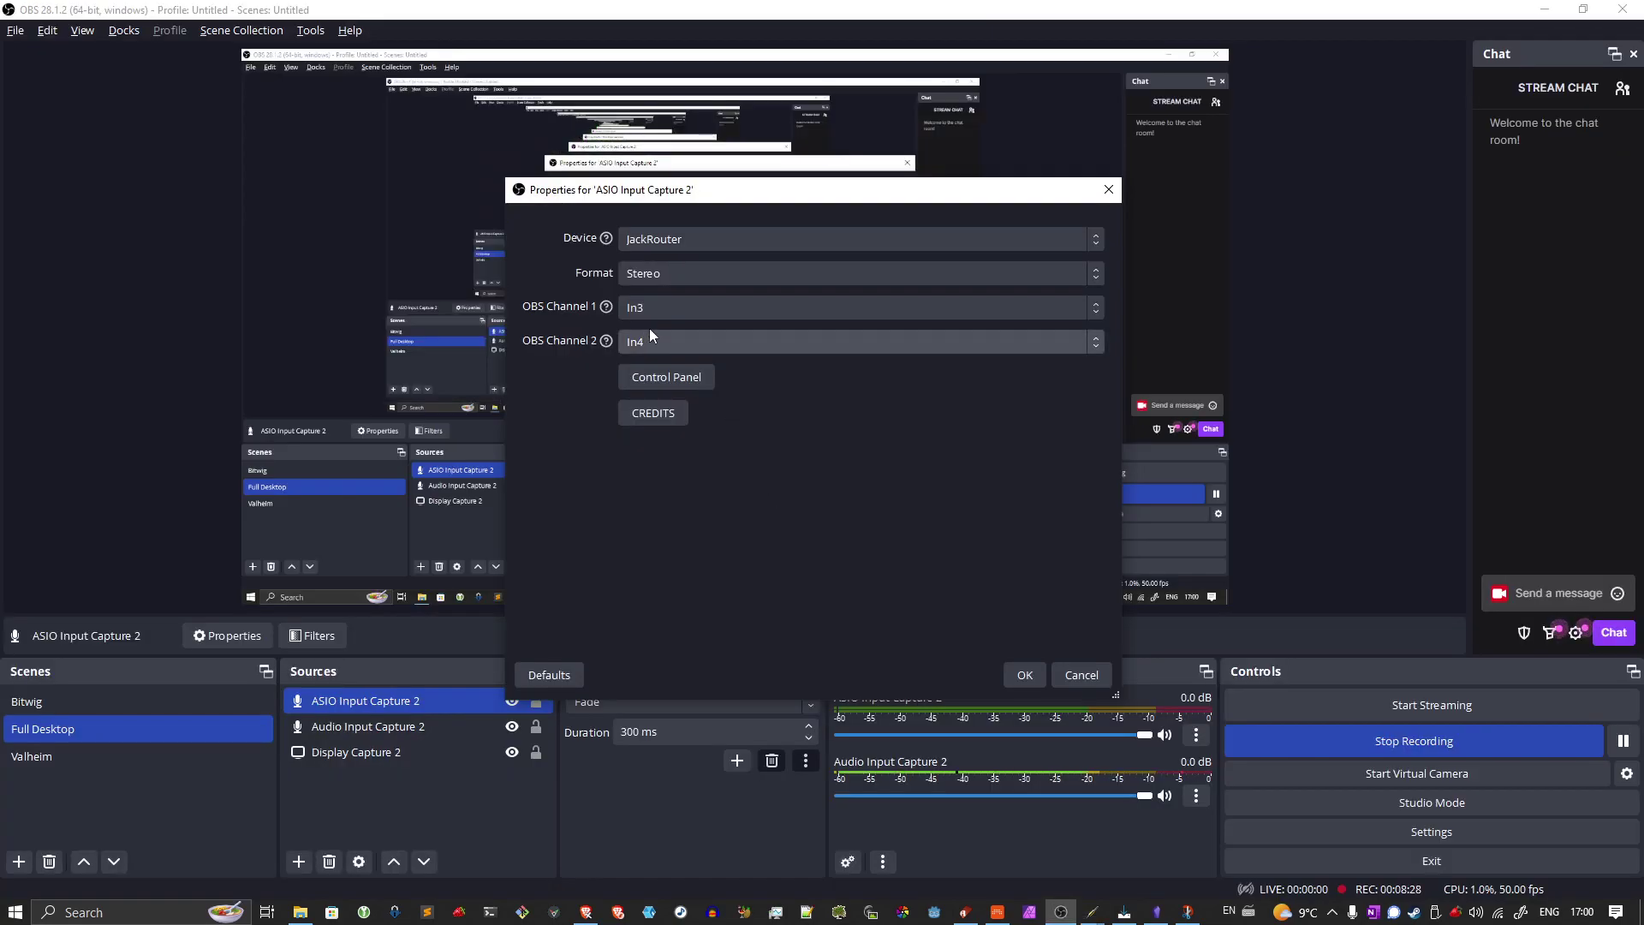
{"action": "left_click", "coordinate": [1038, 673]}
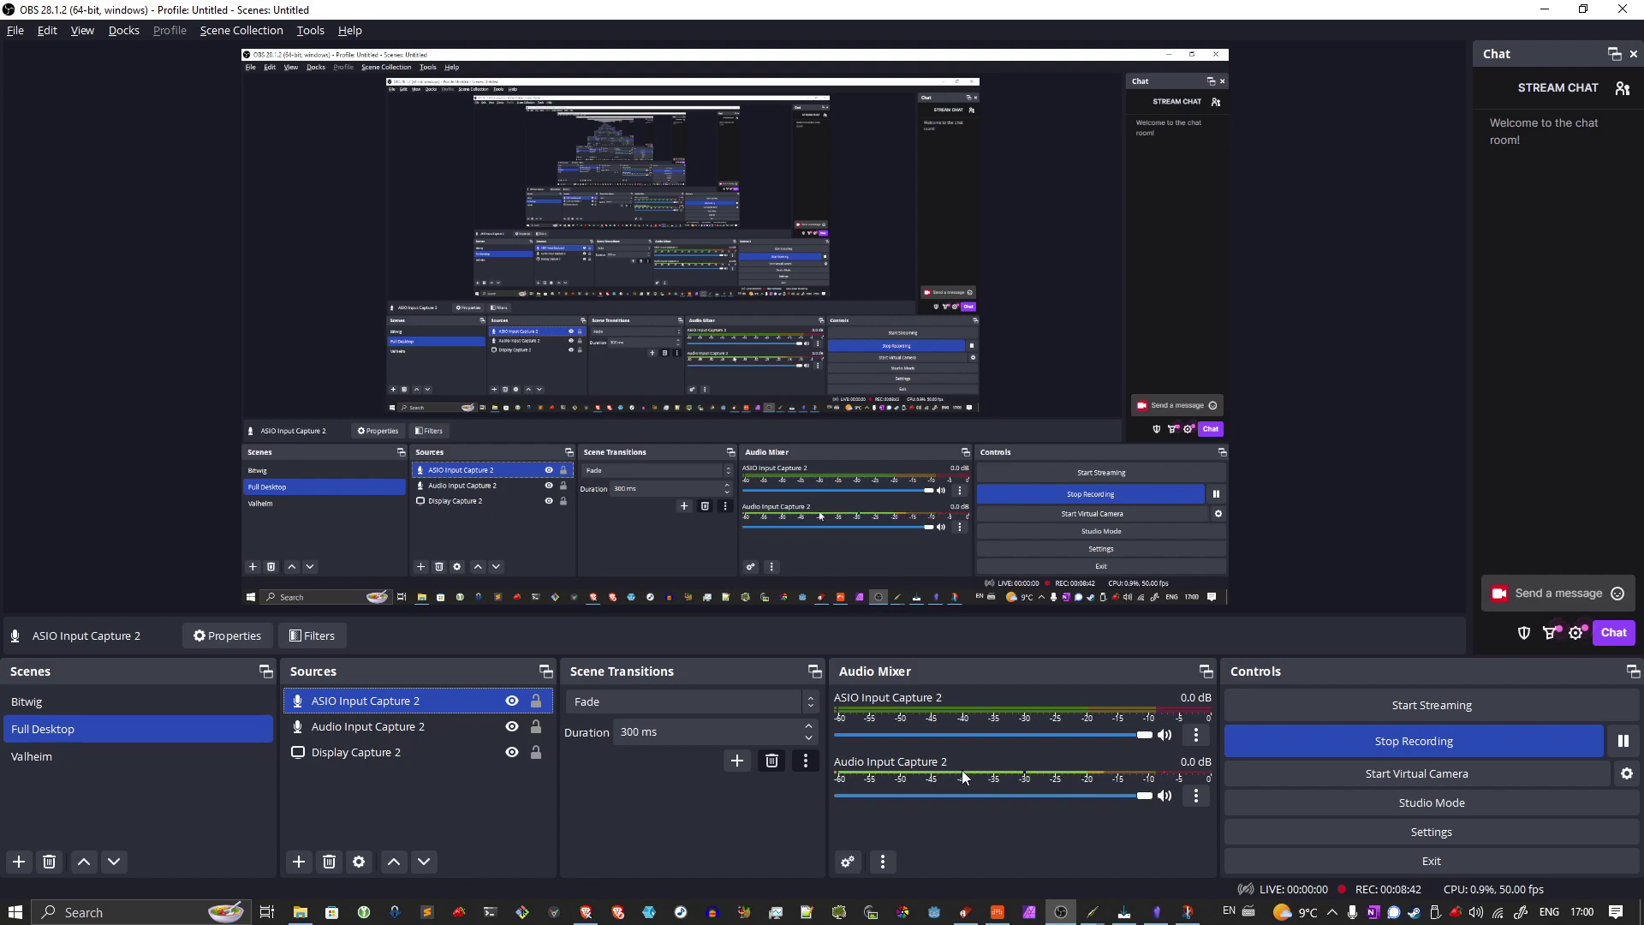
Open the audio filters of Audio Input Capture 2, move the window clear of the mixer, and remove the Noise Suppression filter.
{"action": "left_click", "coordinate": [1199, 796]}
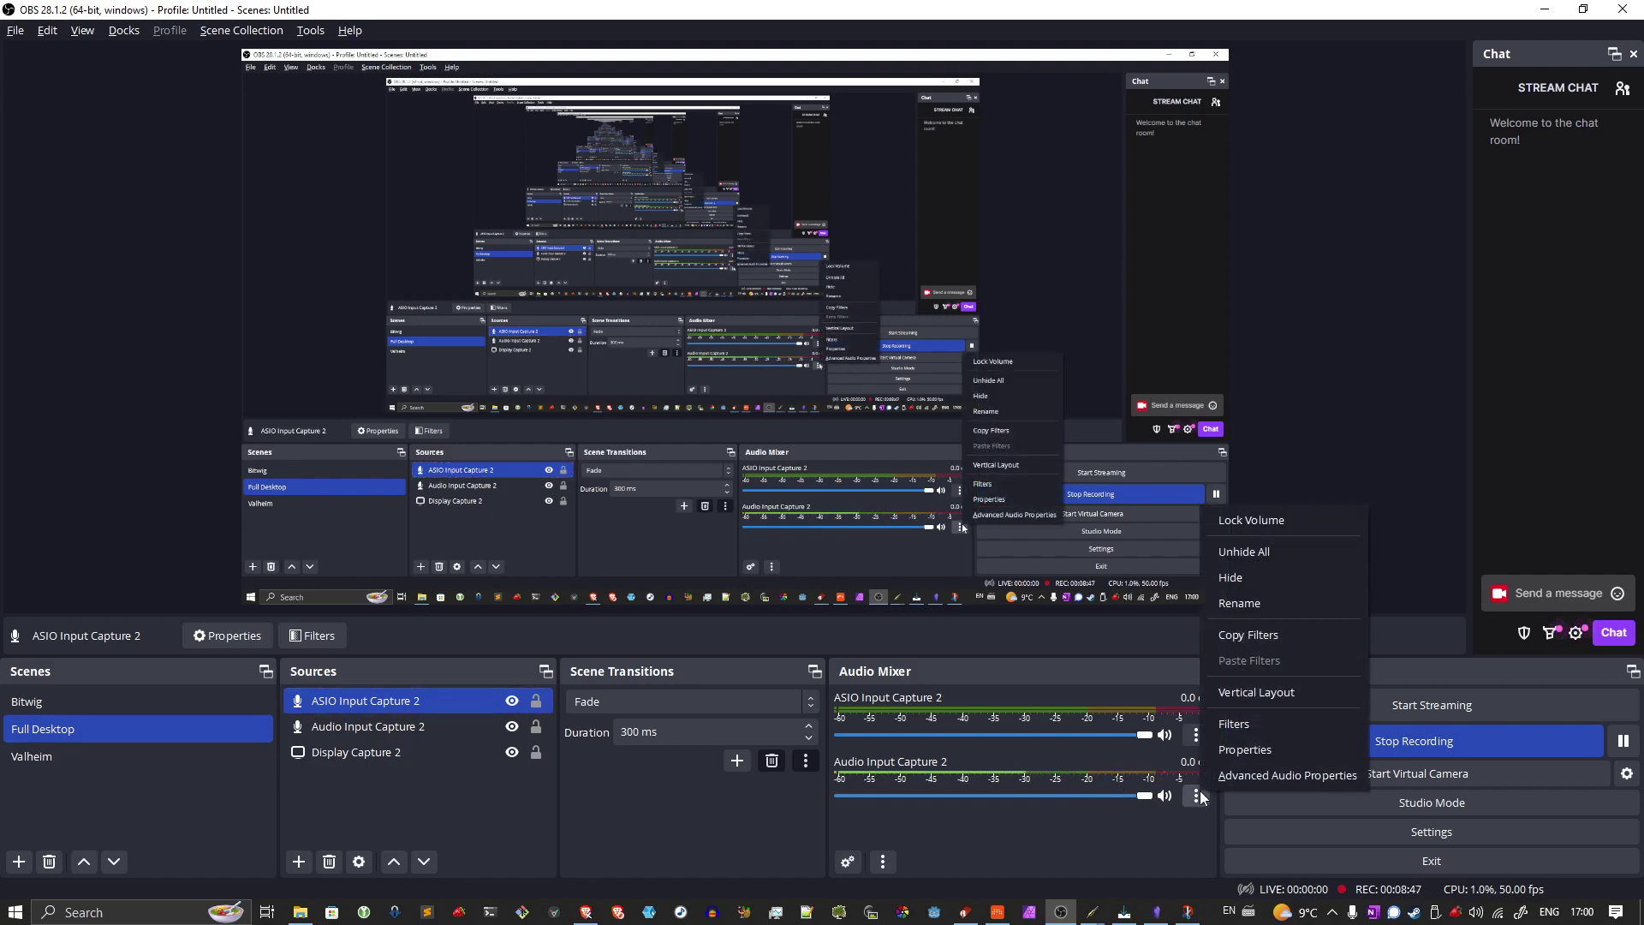
{"action": "left_click", "coordinate": [1332, 727]}
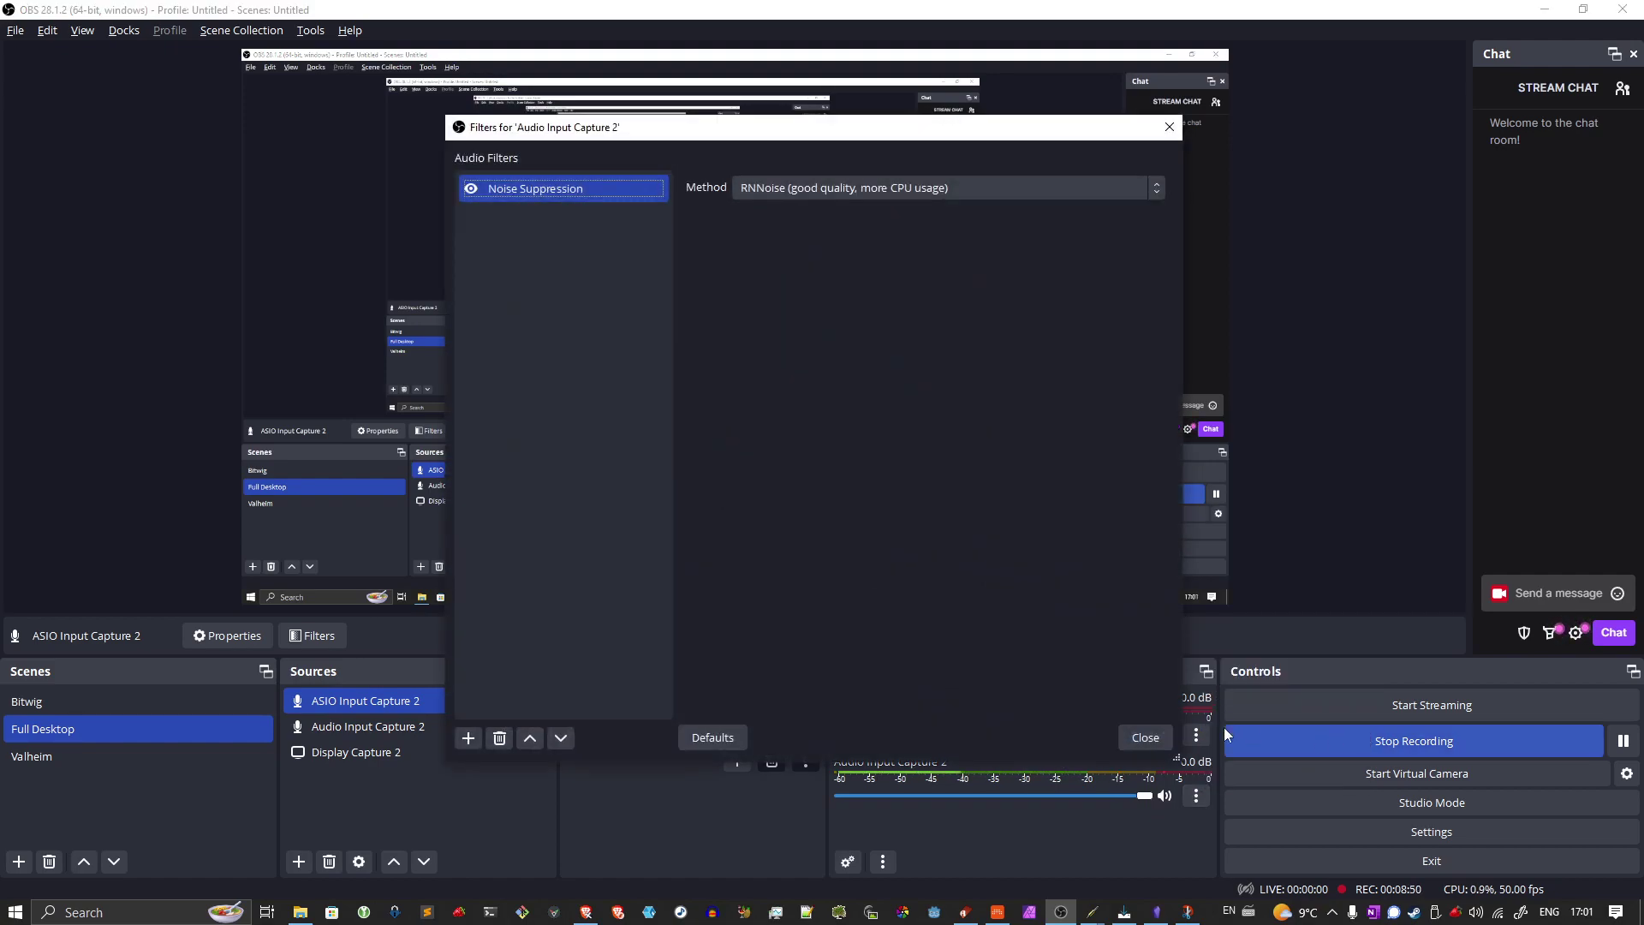
{"action": "left_click_drag", "start_coordinate": [700, 128], "coordinate": [671, 173]}
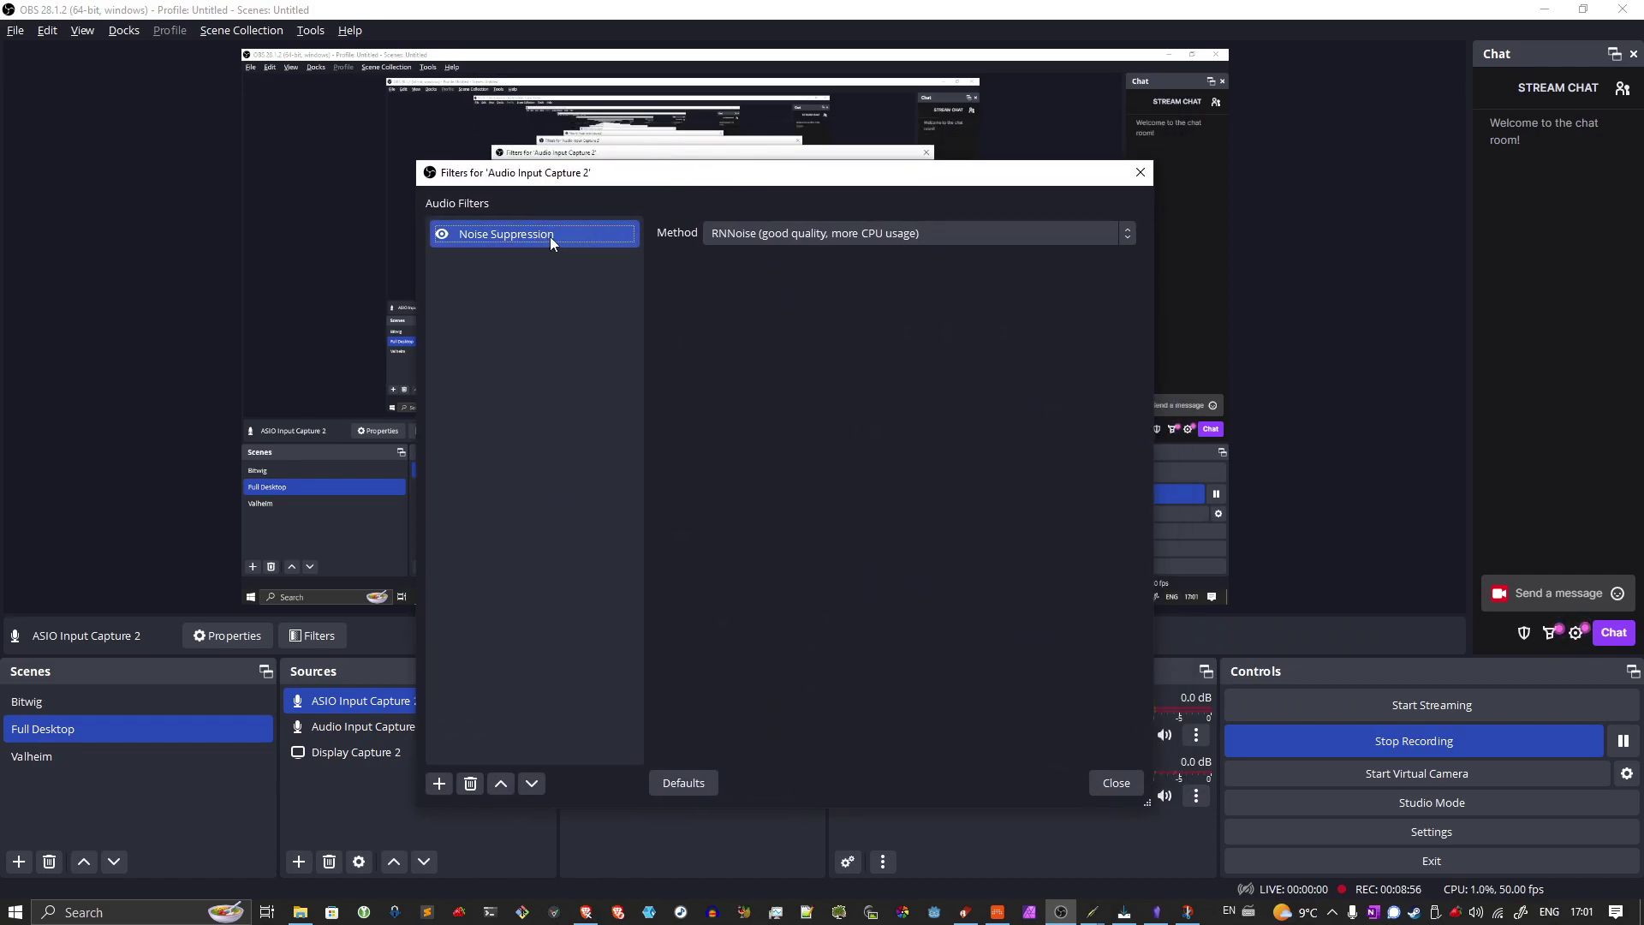
{"action": "left_click_drag", "start_coordinate": [672, 183], "coordinate": [323, 139]}
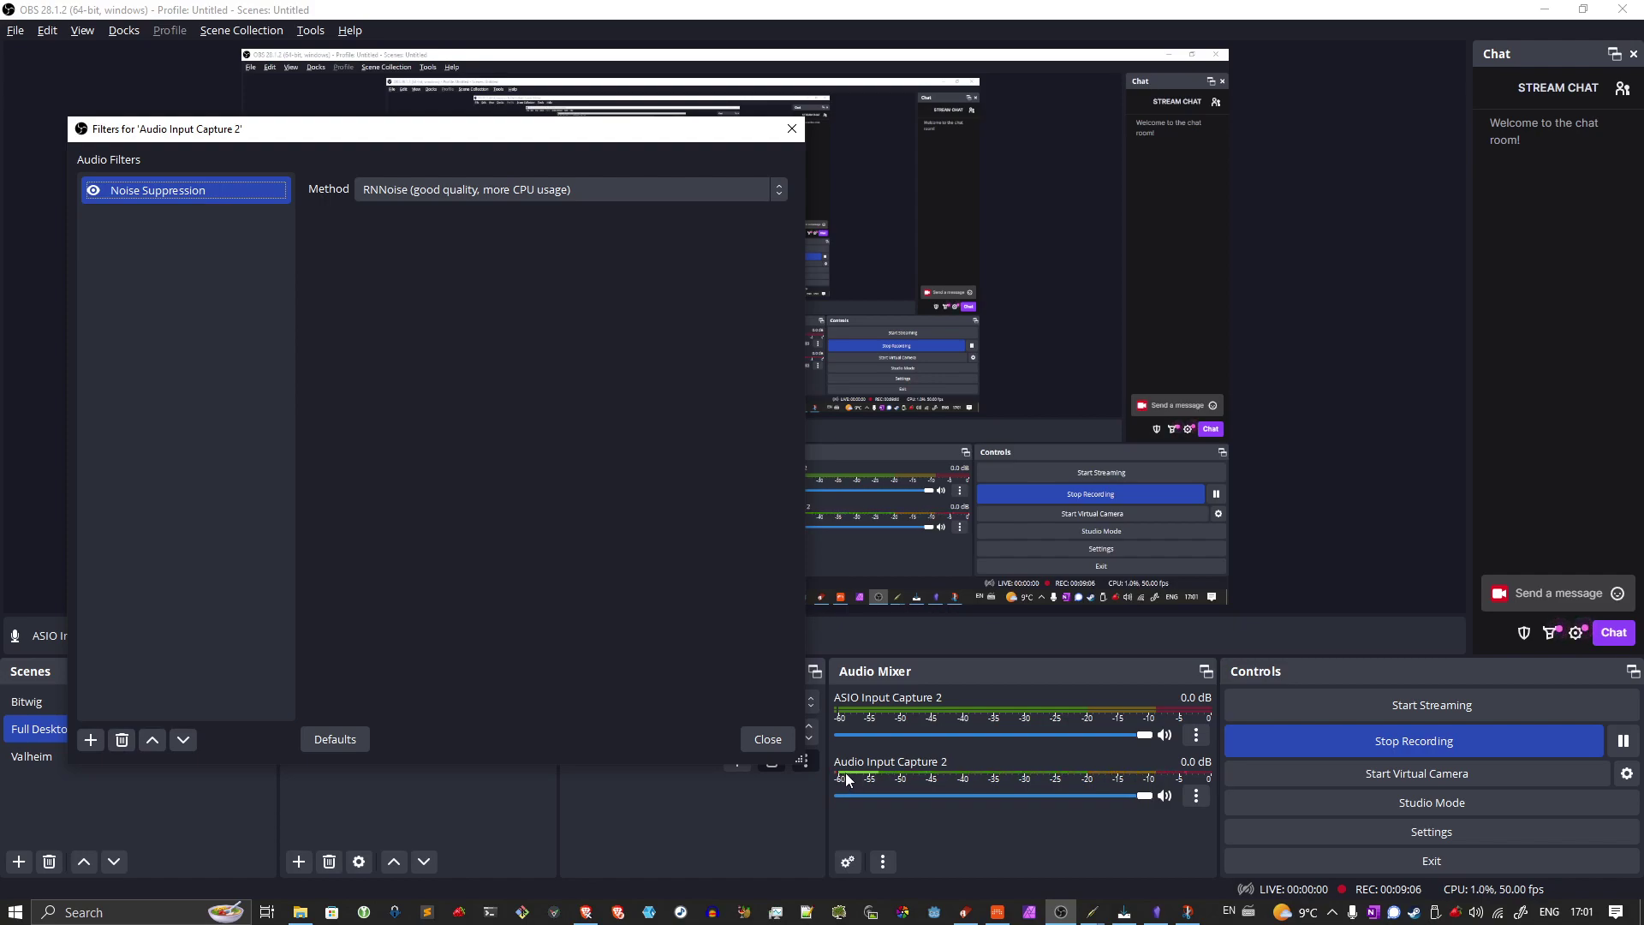
{"action": "left_click", "coordinate": [122, 740]}
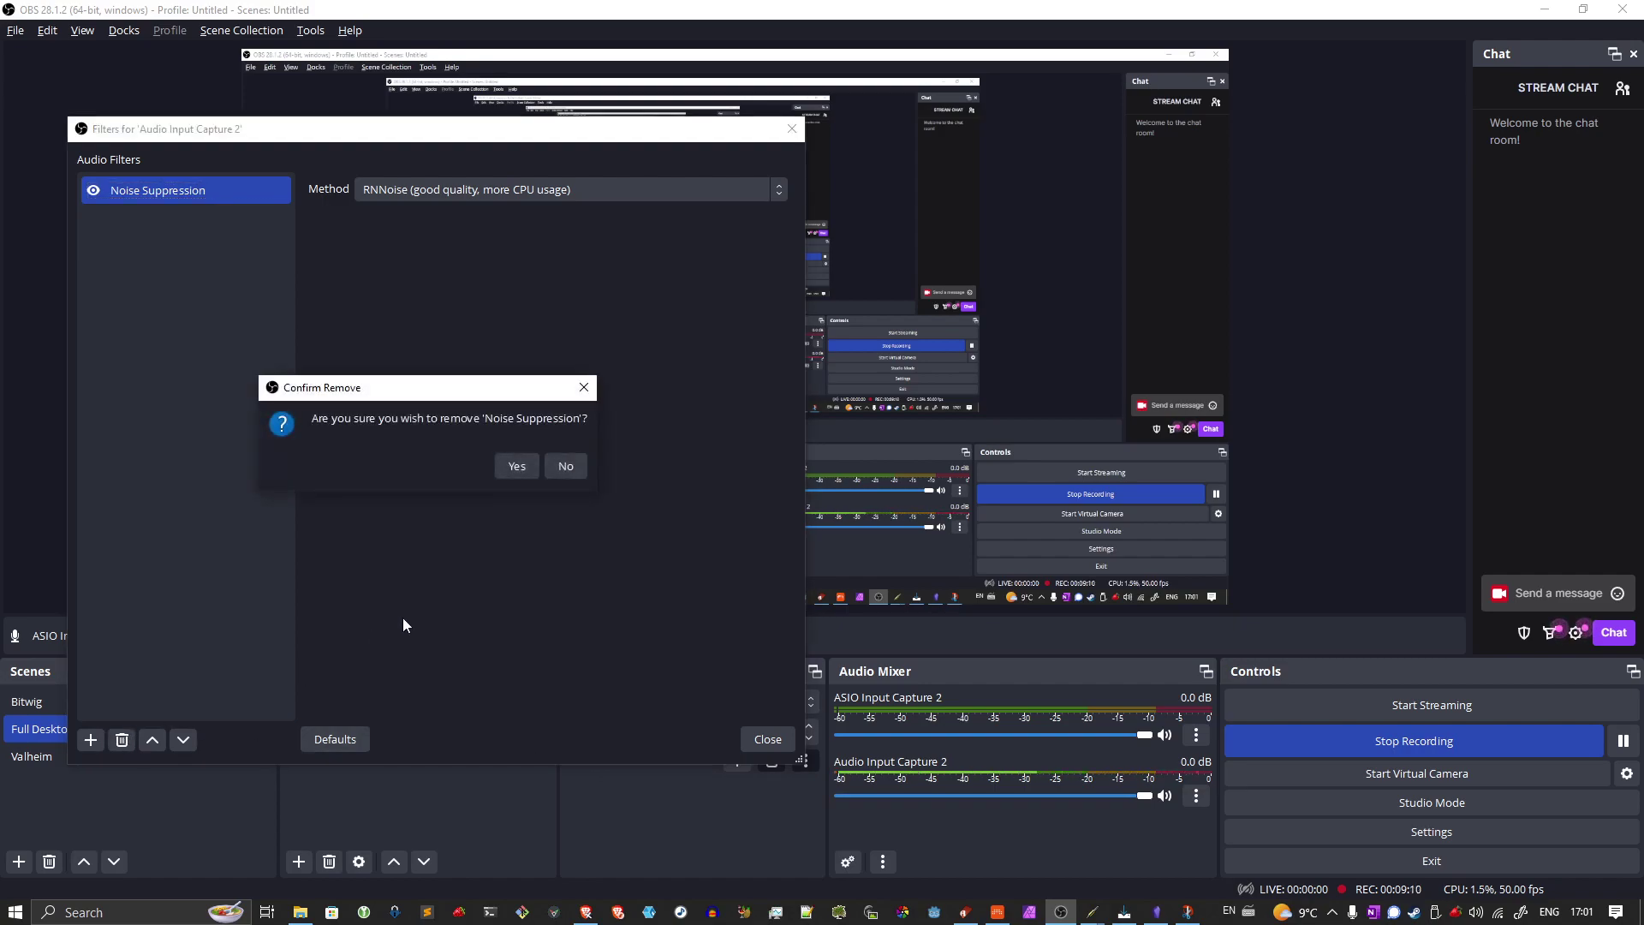
{"action": "left_click", "coordinate": [517, 466]}
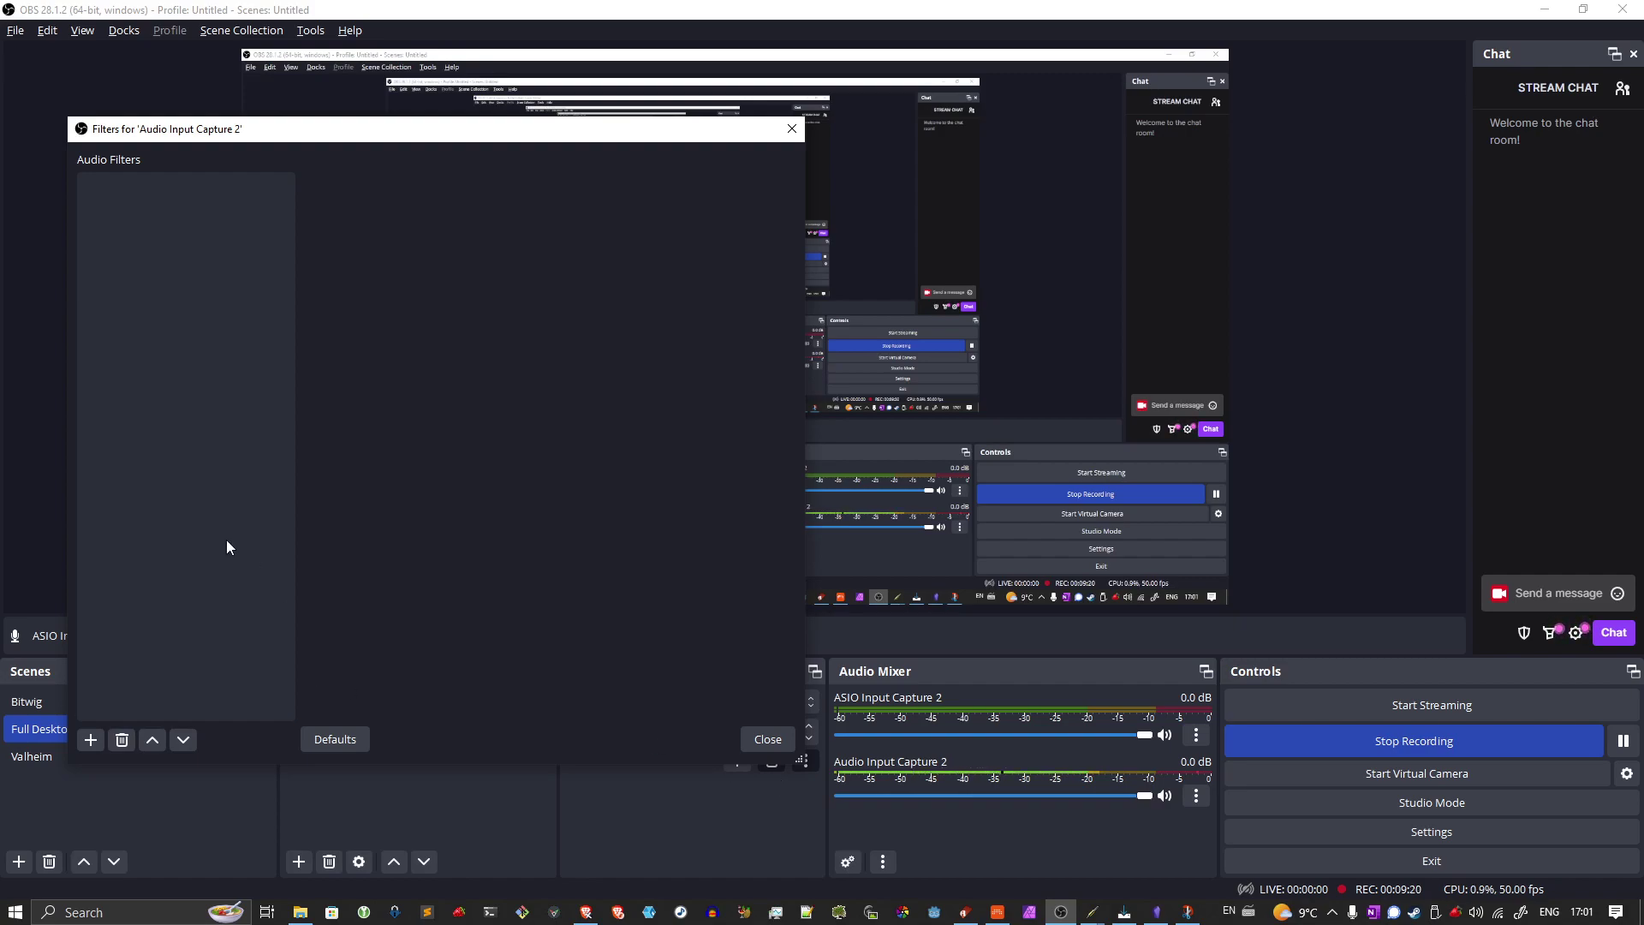
Add a Noise Suppression filter to Audio Input Capture 2 with the RNNoise (good quality, more CPU usage) method and close the filters.
{"action": "left_click", "coordinate": [92, 740]}
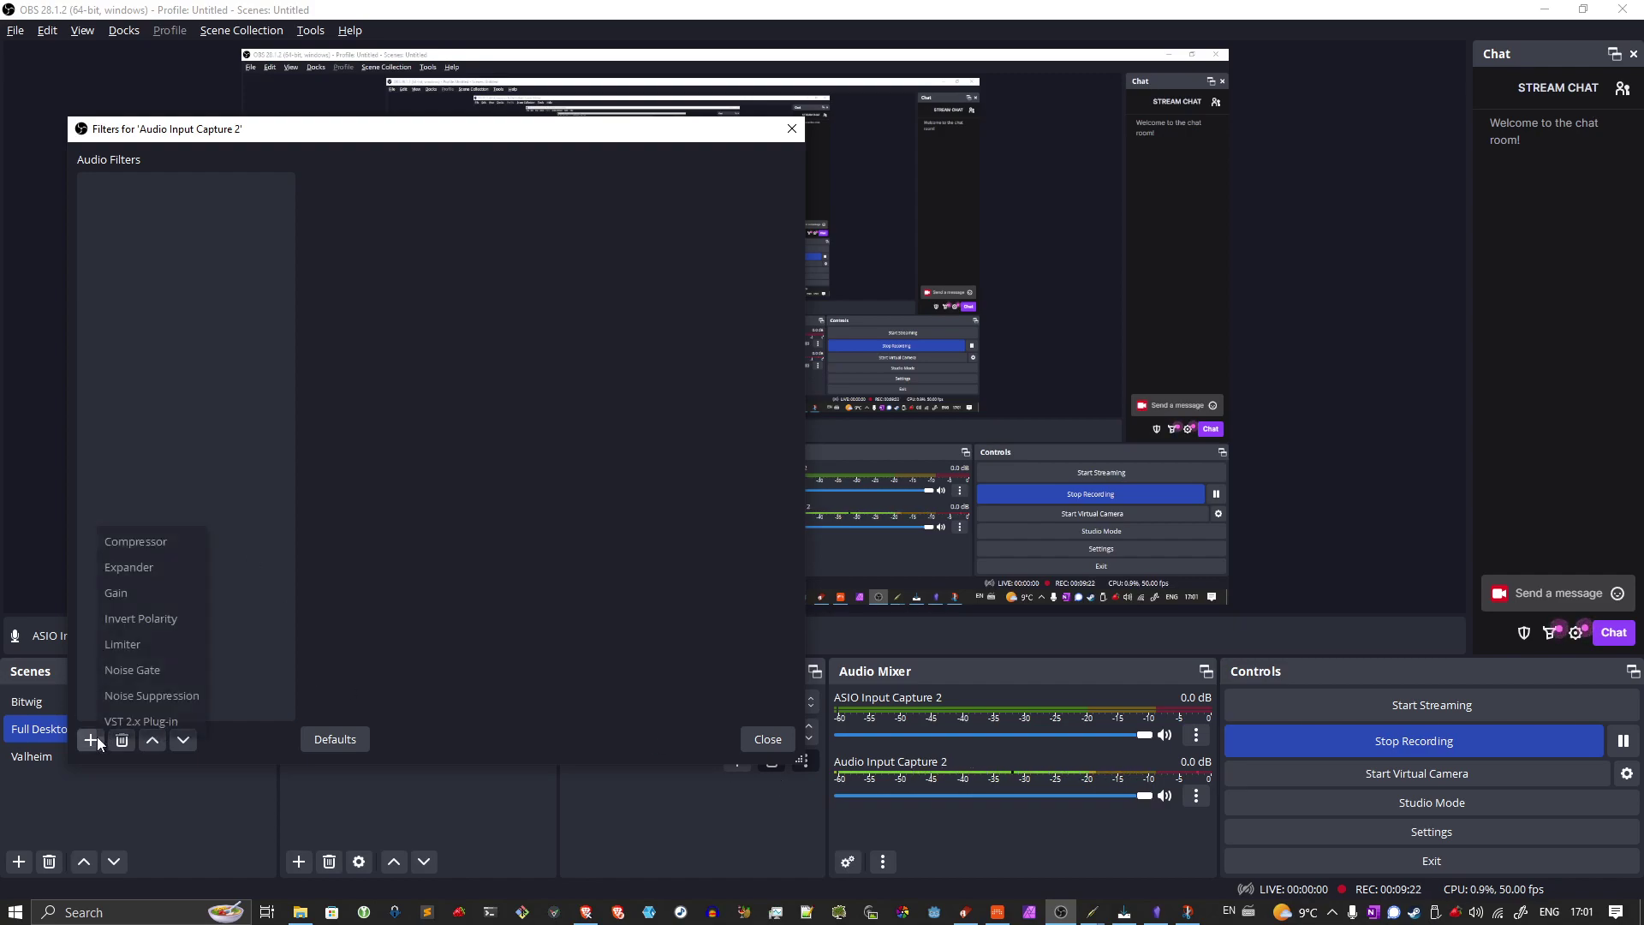
{"action": "left_click", "coordinate": [145, 695]}
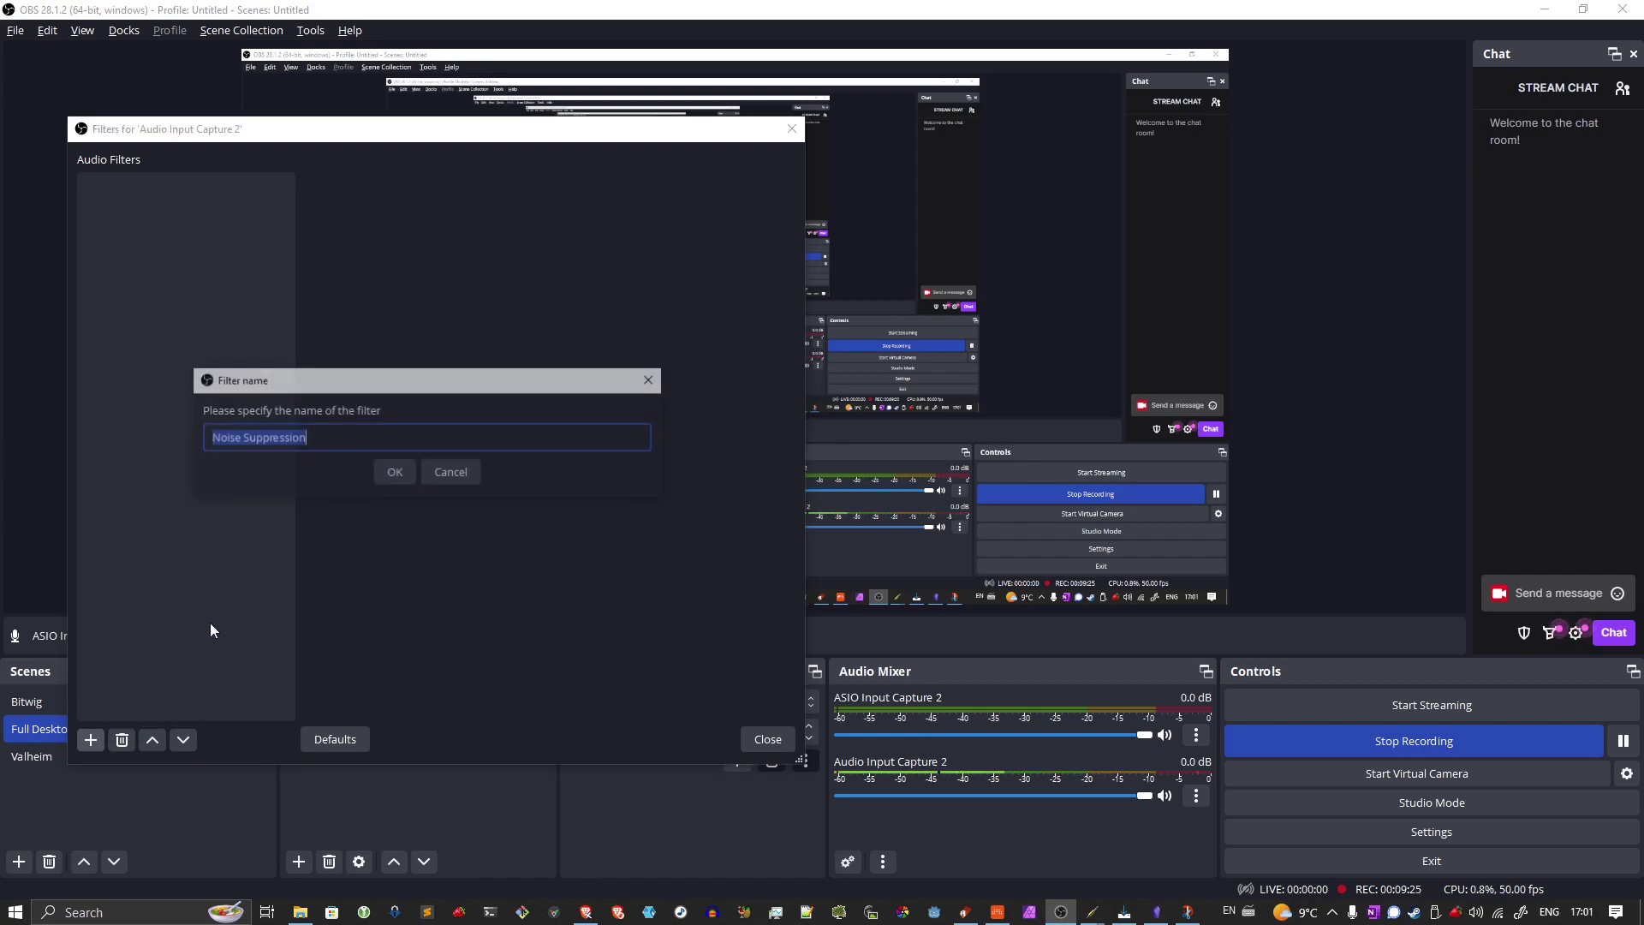
{"action": "left_click", "coordinate": [402, 472]}
{"action": "left_click", "coordinate": [542, 188]}
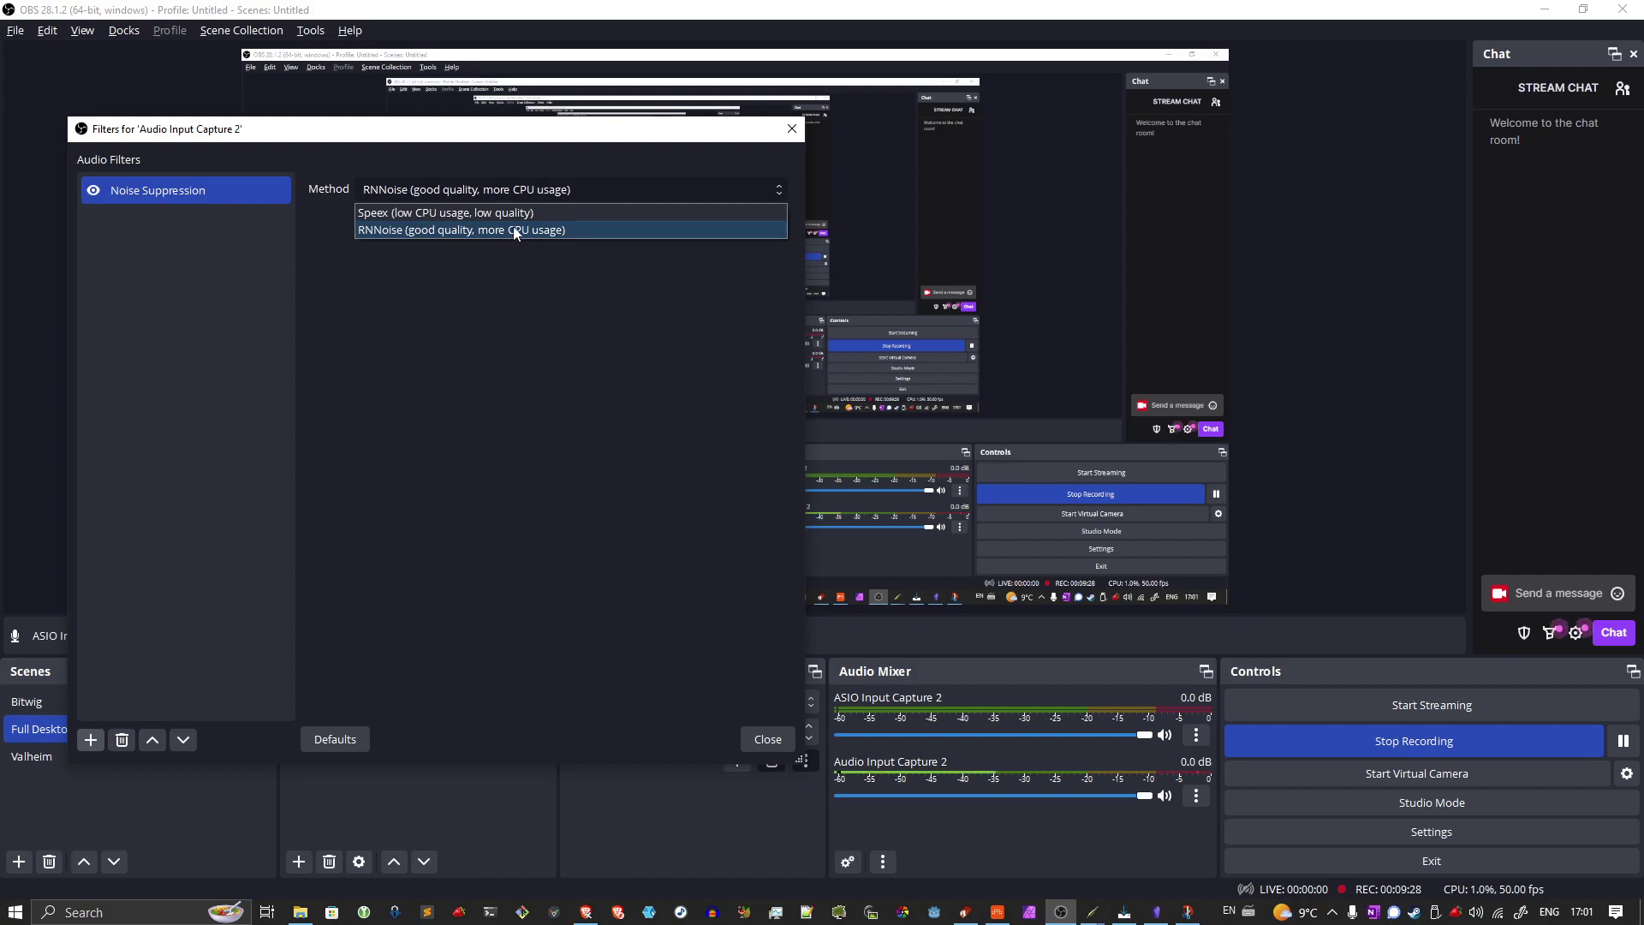
{"action": "left_click", "coordinate": [524, 228]}
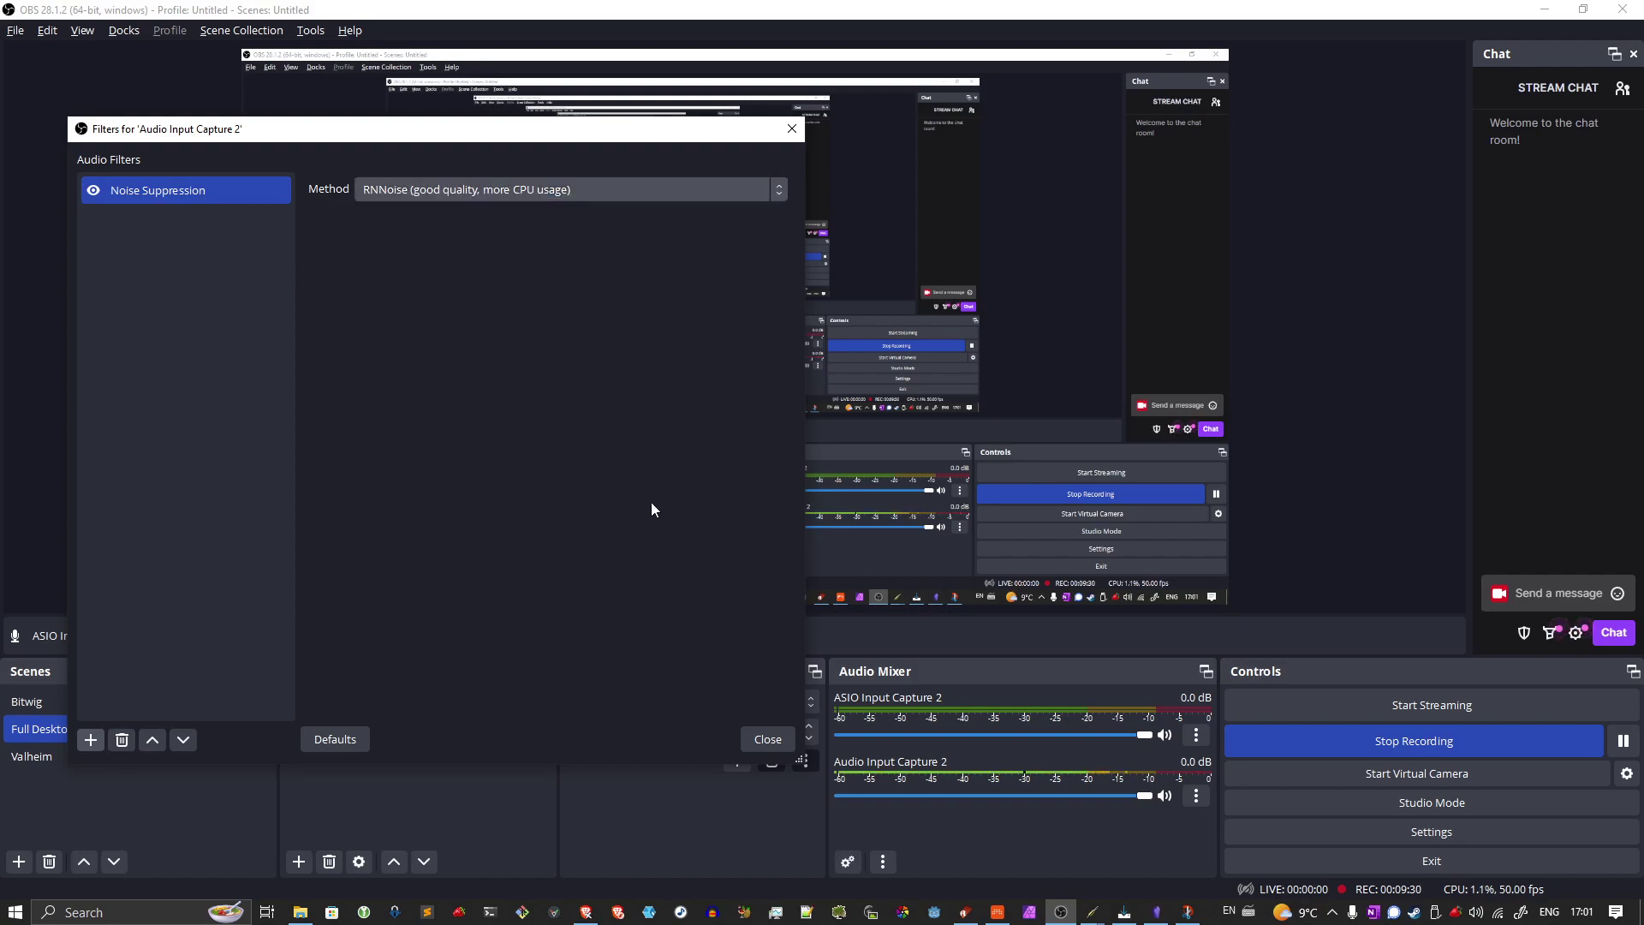
{"action": "left_click", "coordinate": [767, 739]}
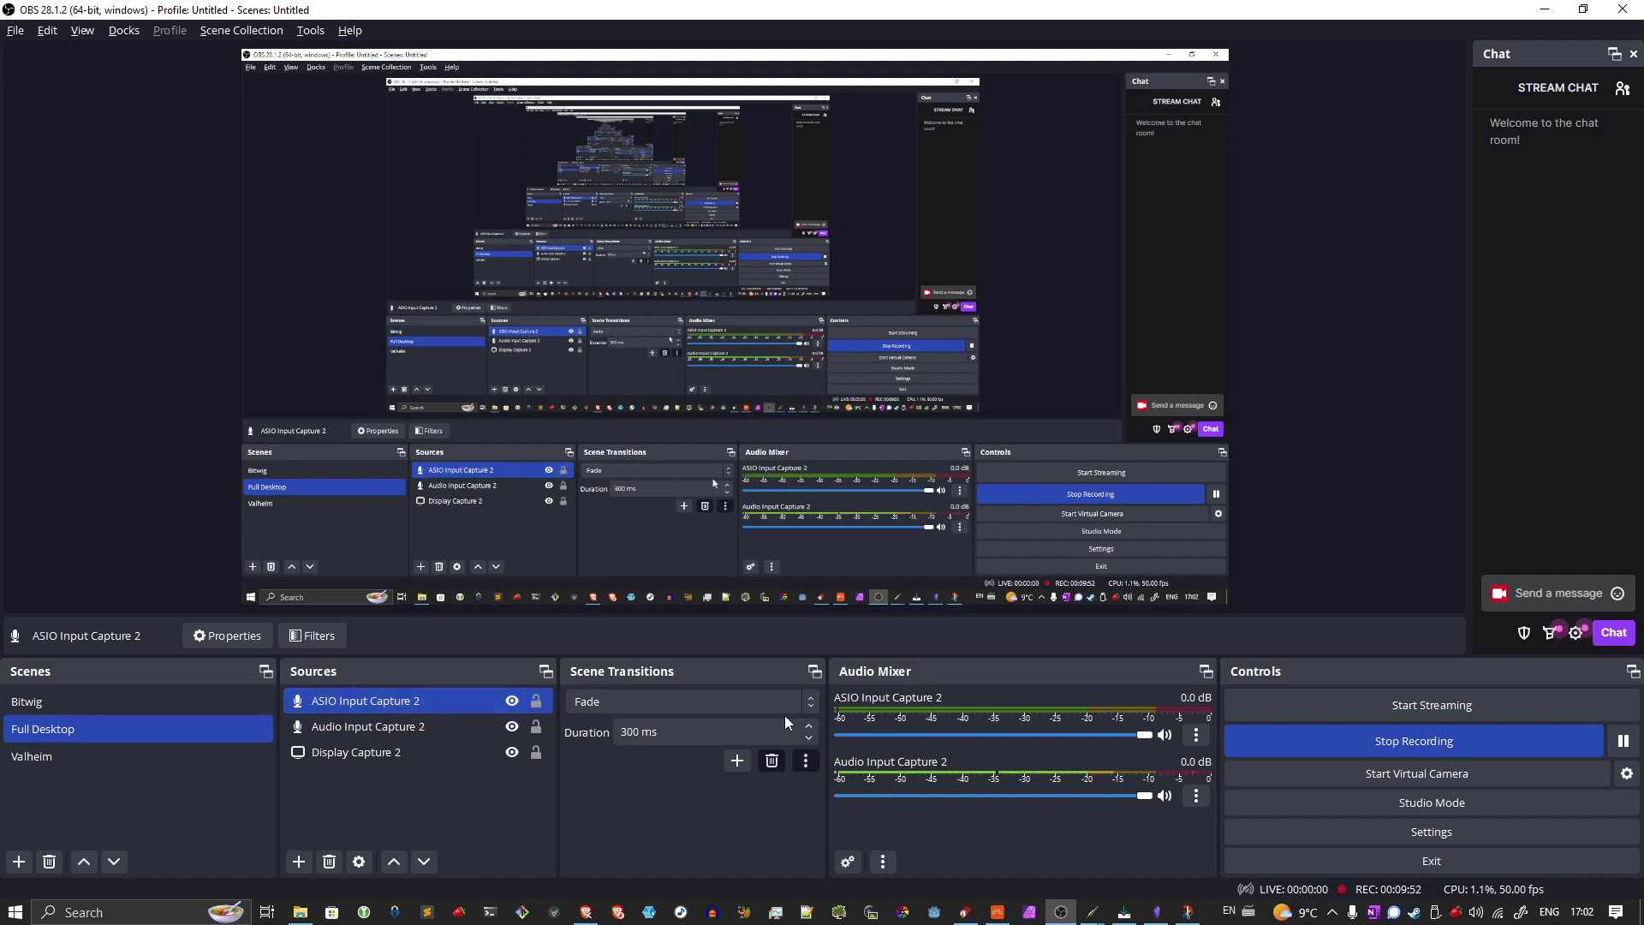
Switch to Bitwig Studio, close its audio settings, and disarm recording on the Audio 3 track.
{"action": "key", "text": "alt+Tab"}
{"action": "key", "text": "alt+Tab"}
{"action": "key", "text": "alt+Tab"}
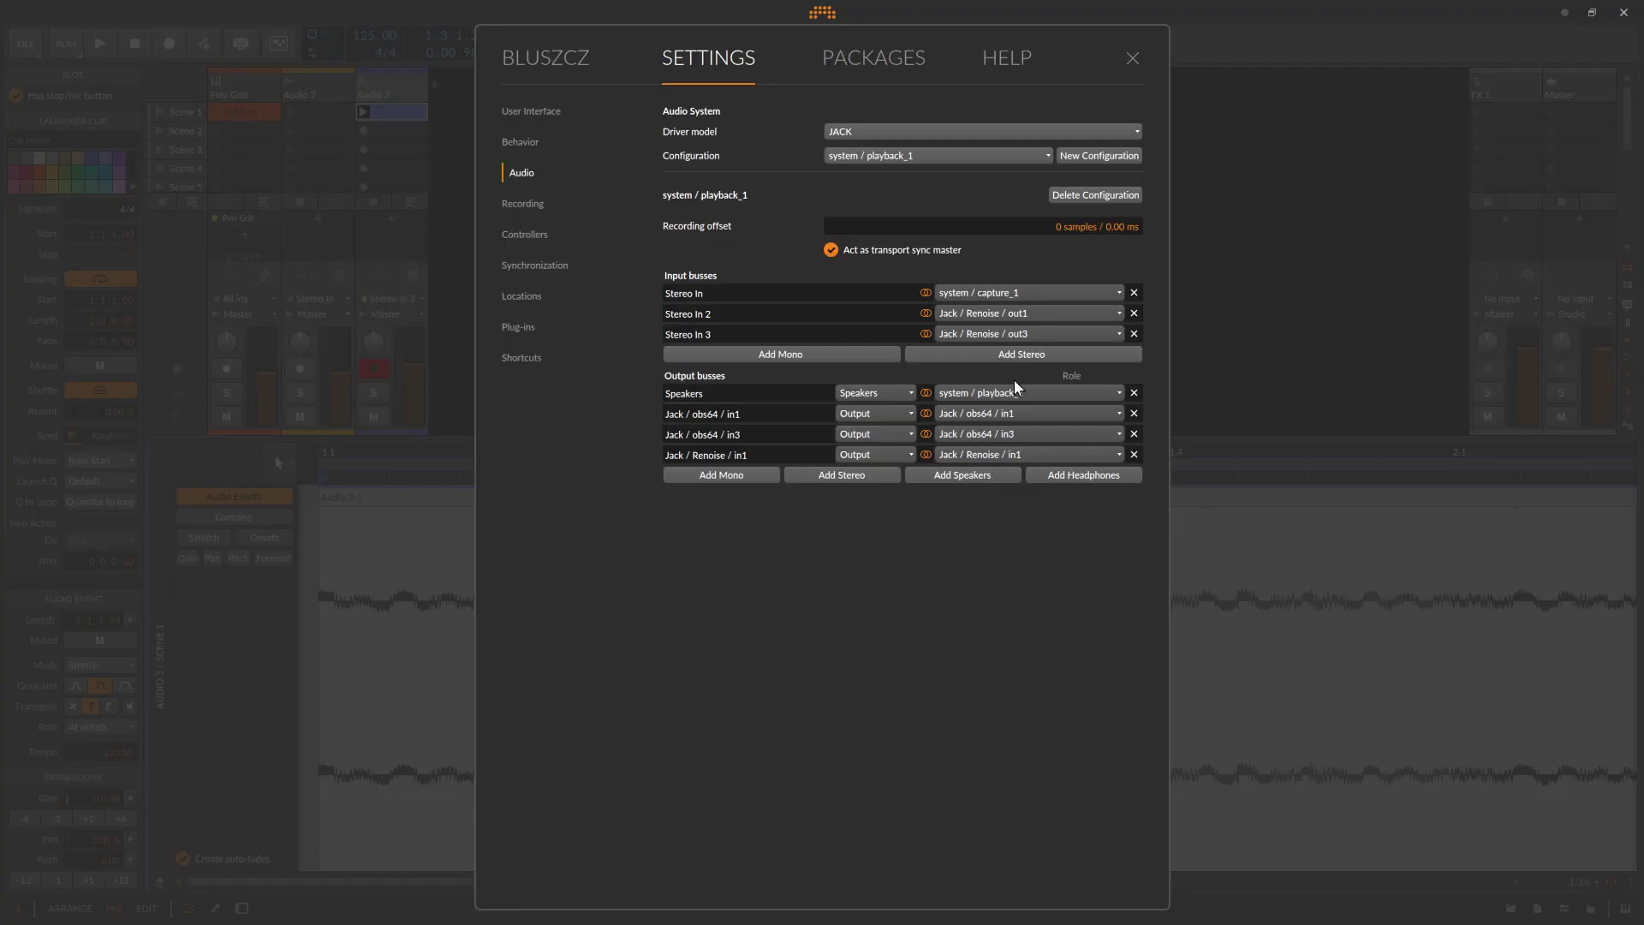
{"action": "left_click", "coordinate": [1131, 60]}
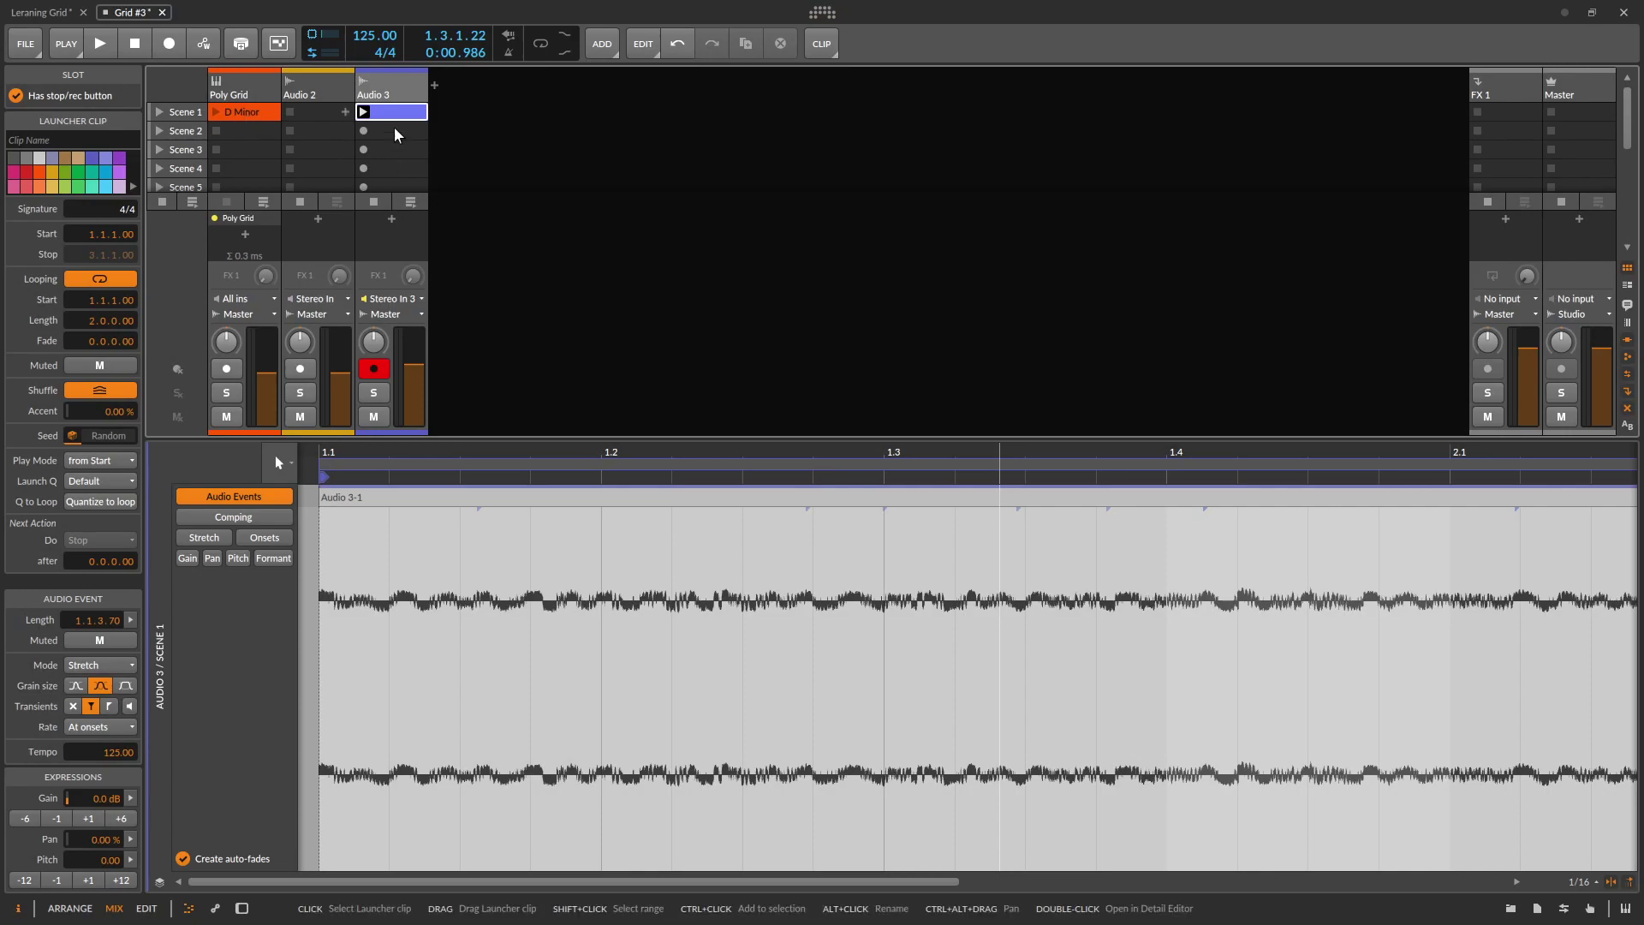
{"action": "left_click", "coordinate": [374, 367]}
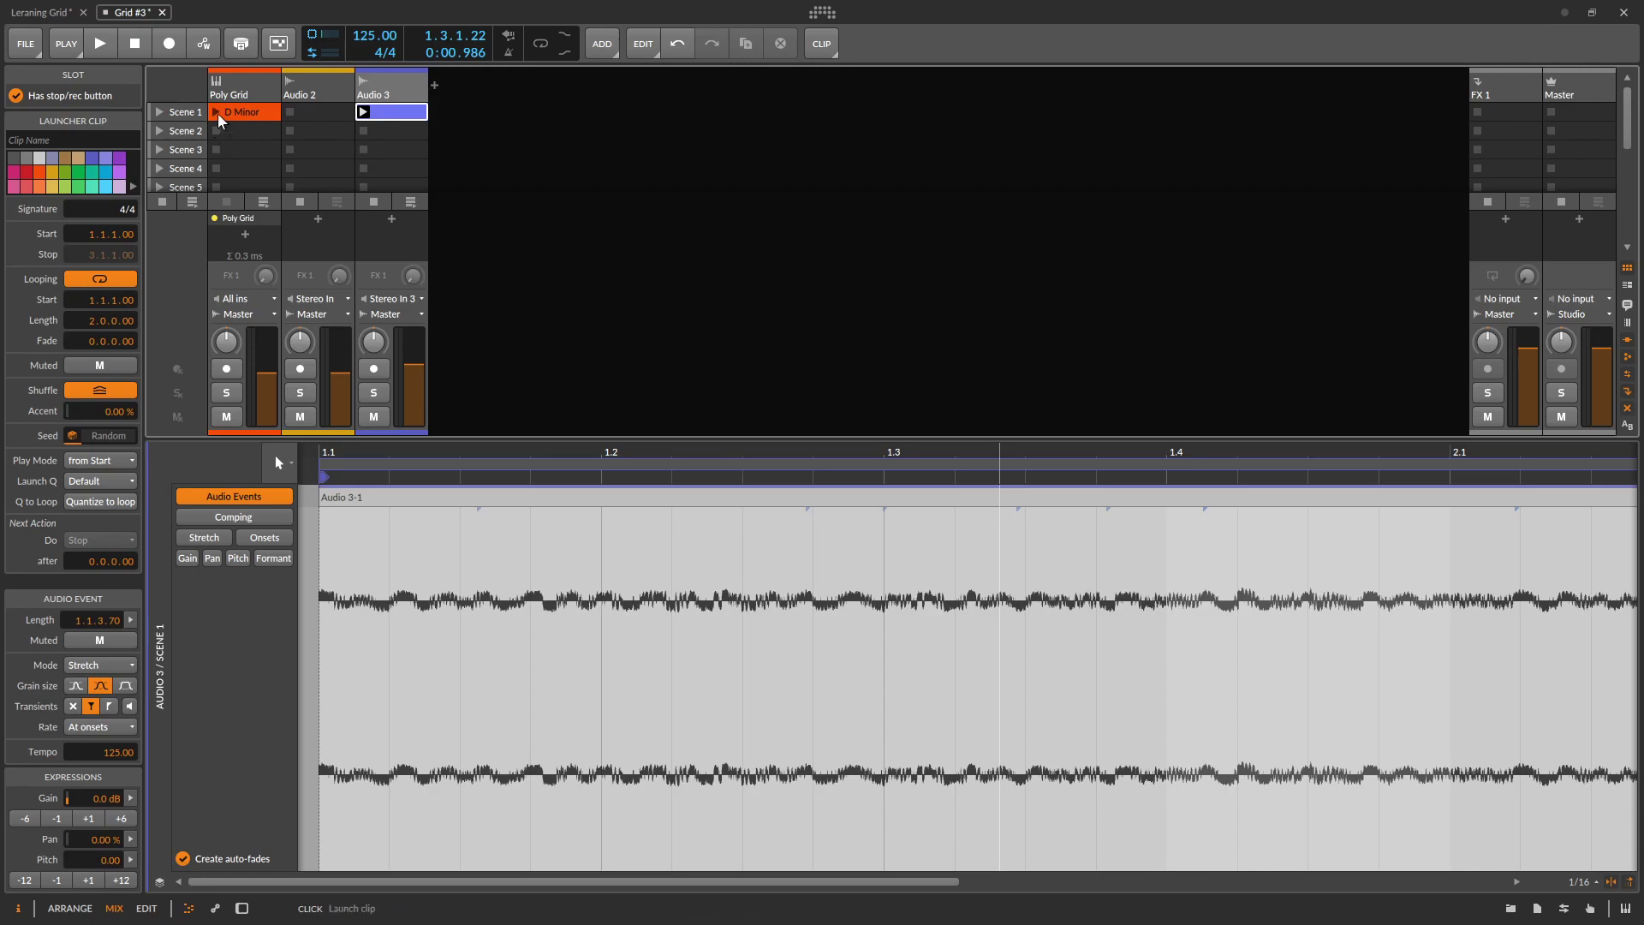
Examine the Reese Bass and Wind modules in the Poly Grid track's patch, and close the grid editor.
{"action": "left_click", "coordinate": [251, 111]}
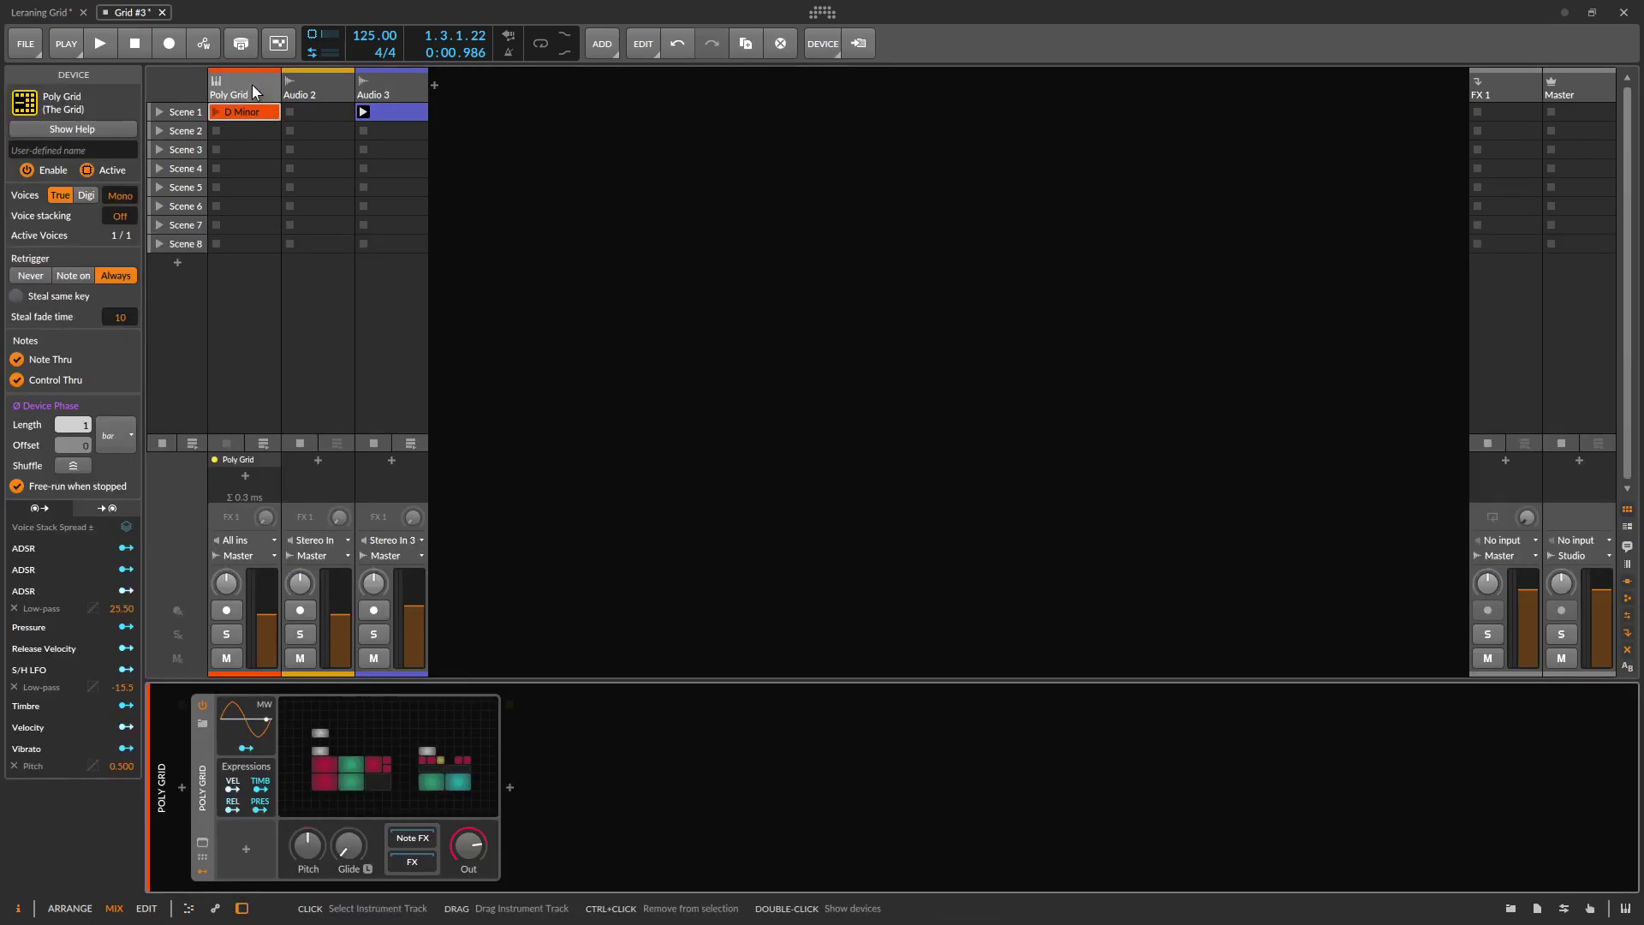
{"action": "key", "text": "d"}
{"action": "double_click", "coordinate": [466, 713]}
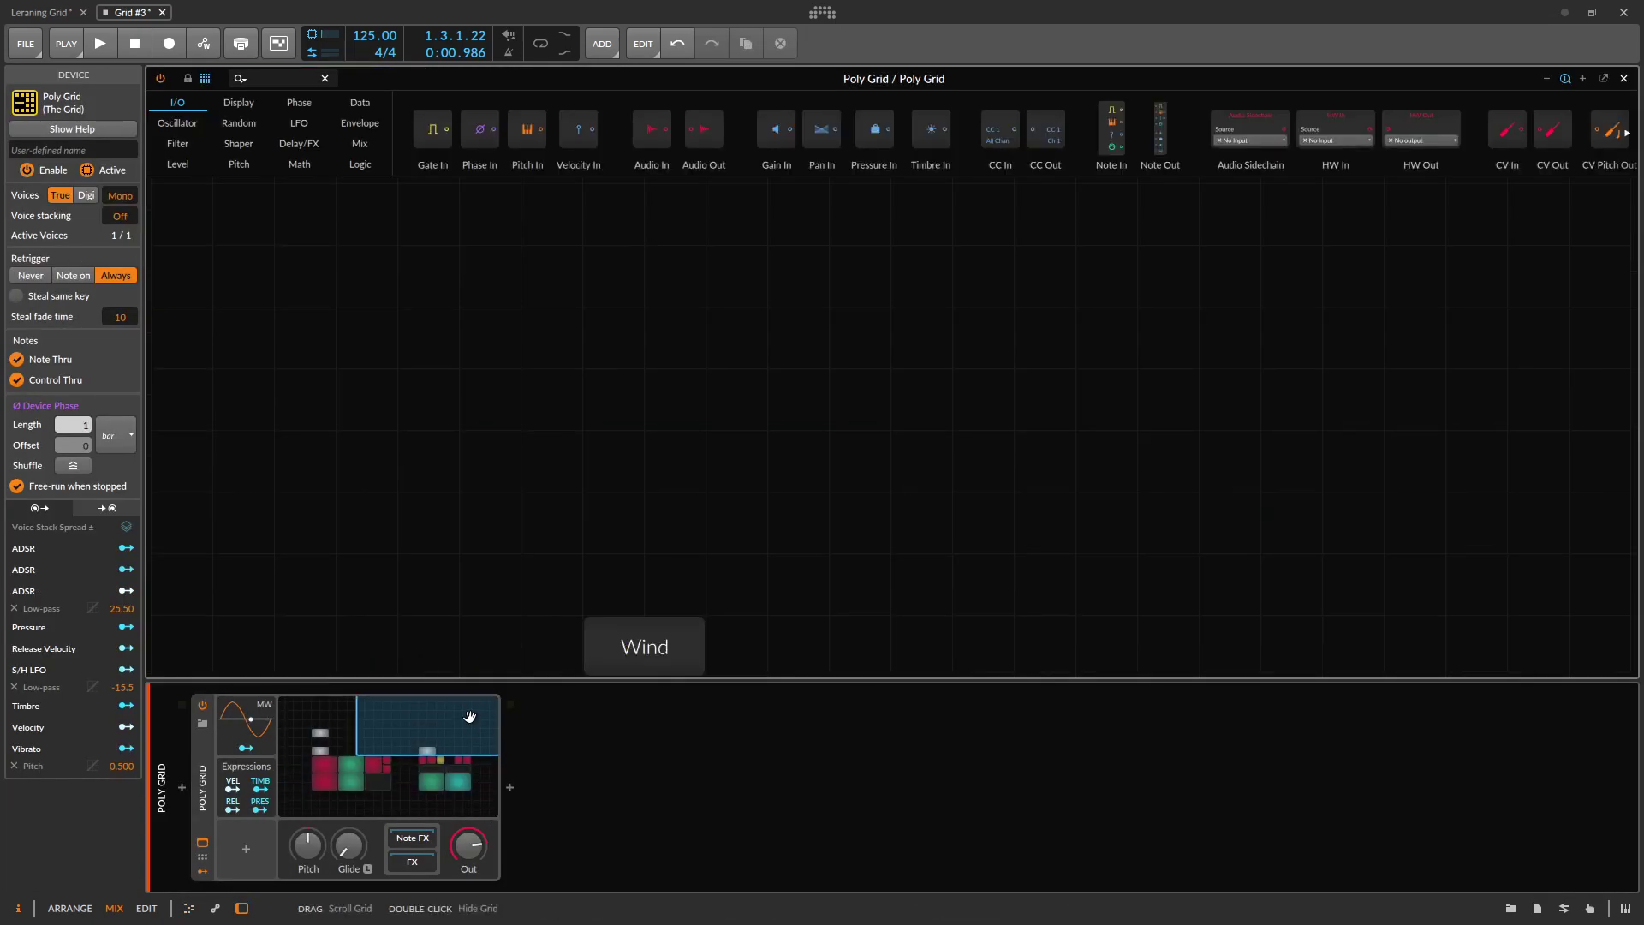
{"action": "left_click_drag", "start_coordinate": [834, 547], "coordinate": [937, 308]}
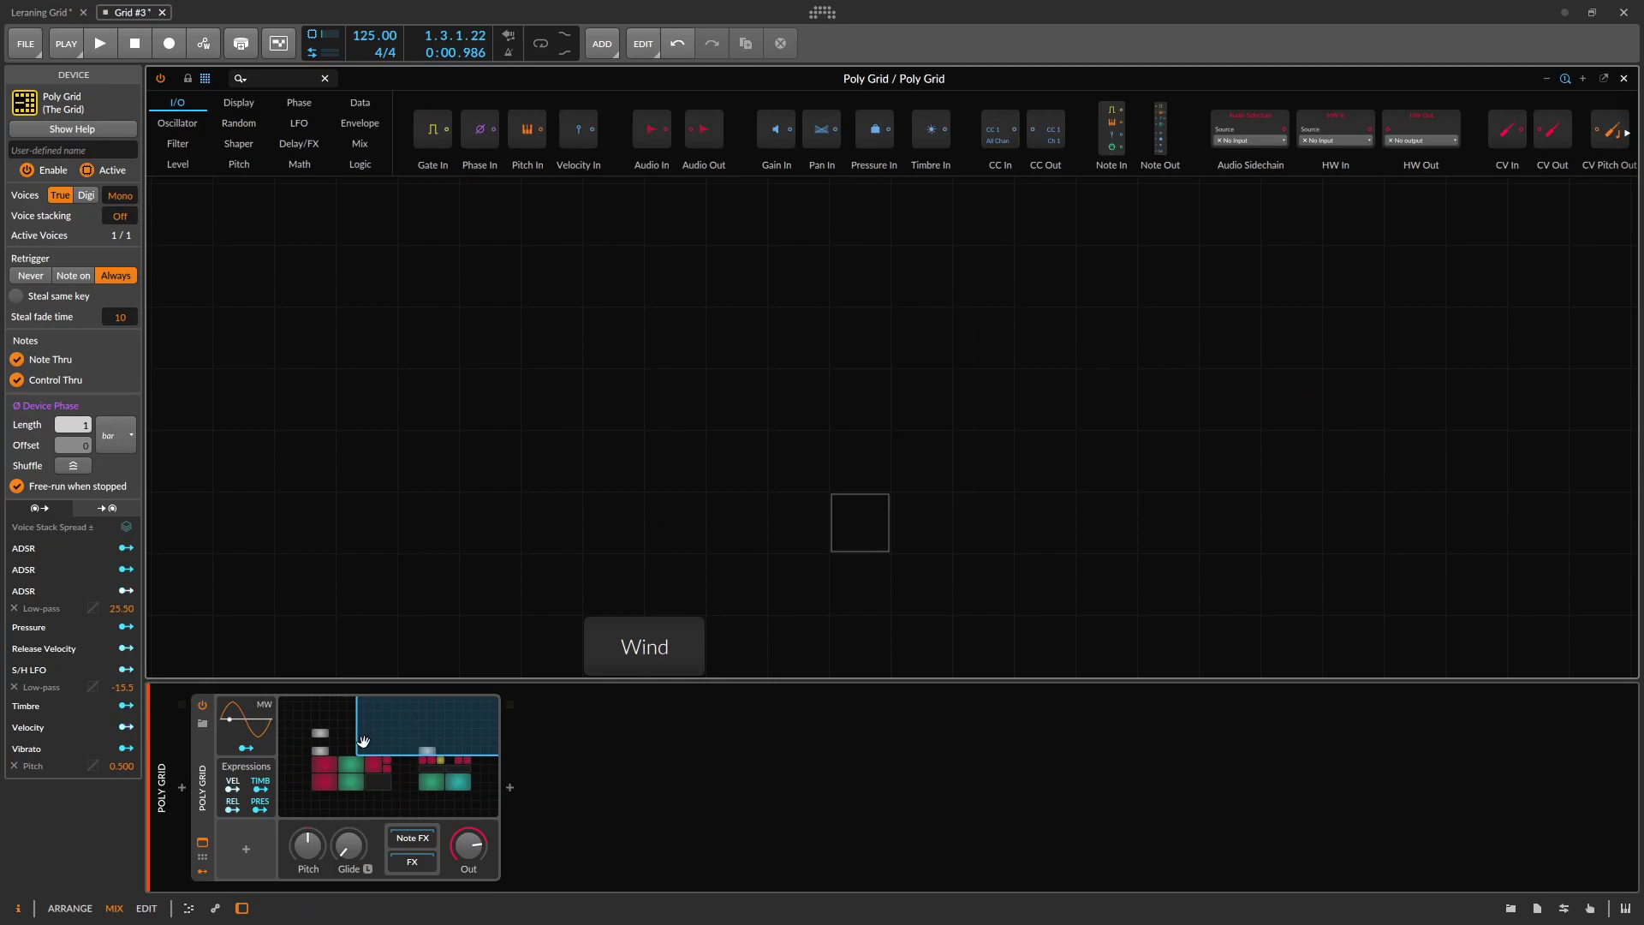
{"action": "left_click_drag", "start_coordinate": [359, 740], "coordinate": [290, 757]}
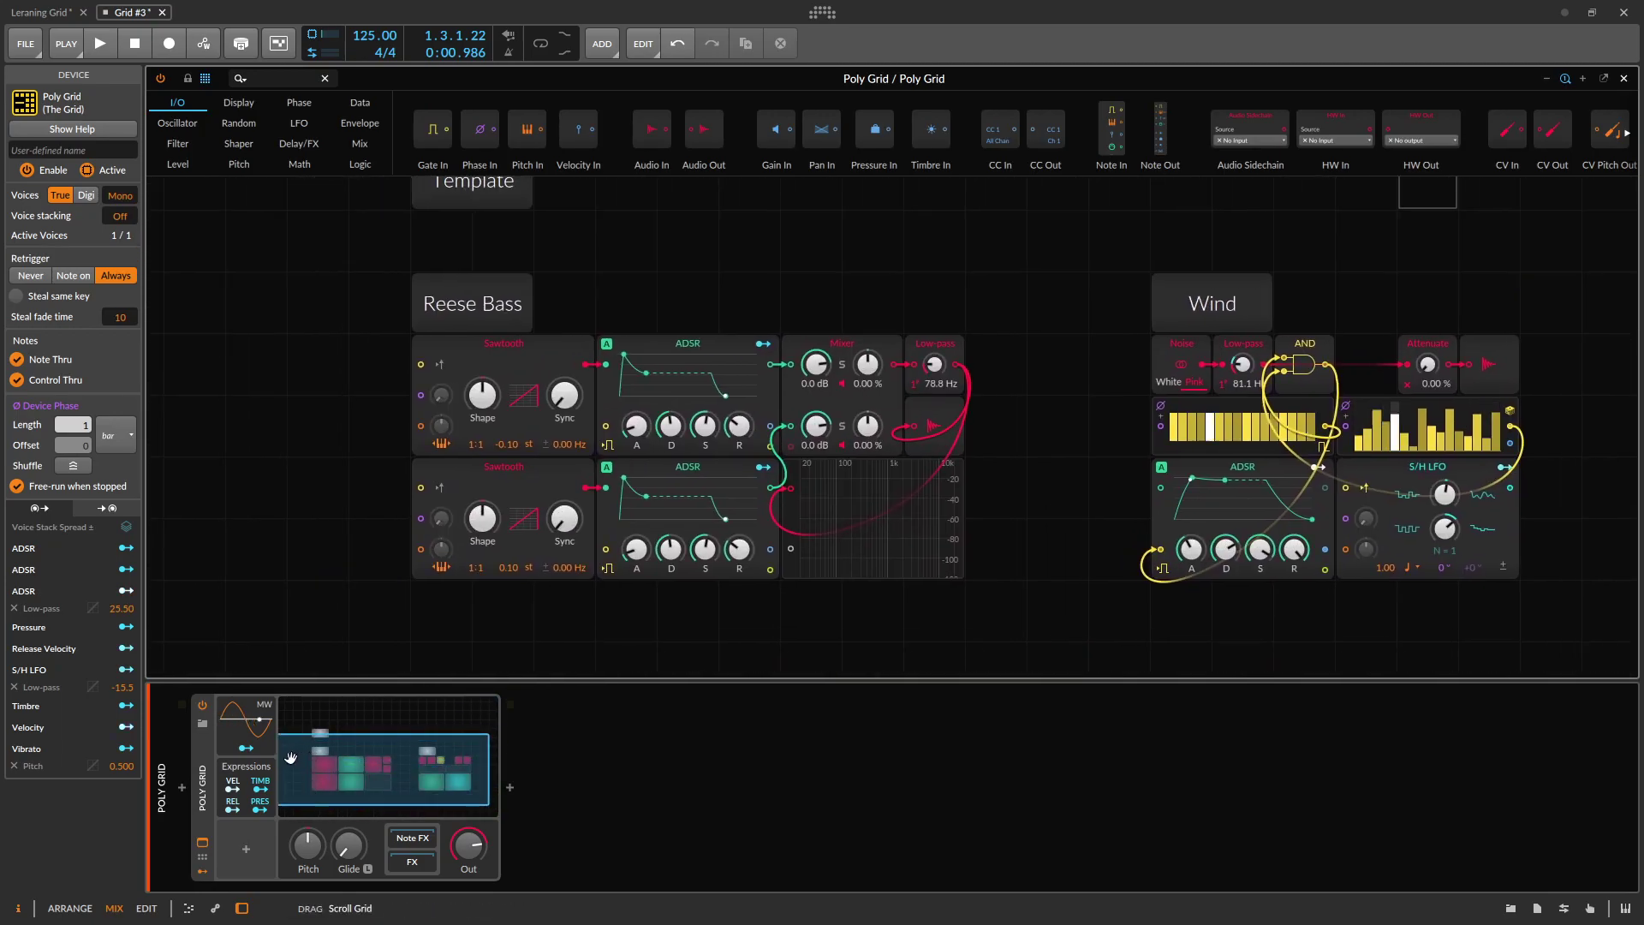
{"action": "scroll", "coordinate": [290, 756], "scroll_direction": "up", "scroll_amount": 1}
{"action": "scroll", "coordinate": [290, 754], "scroll_direction": "down", "scroll_amount": 1}
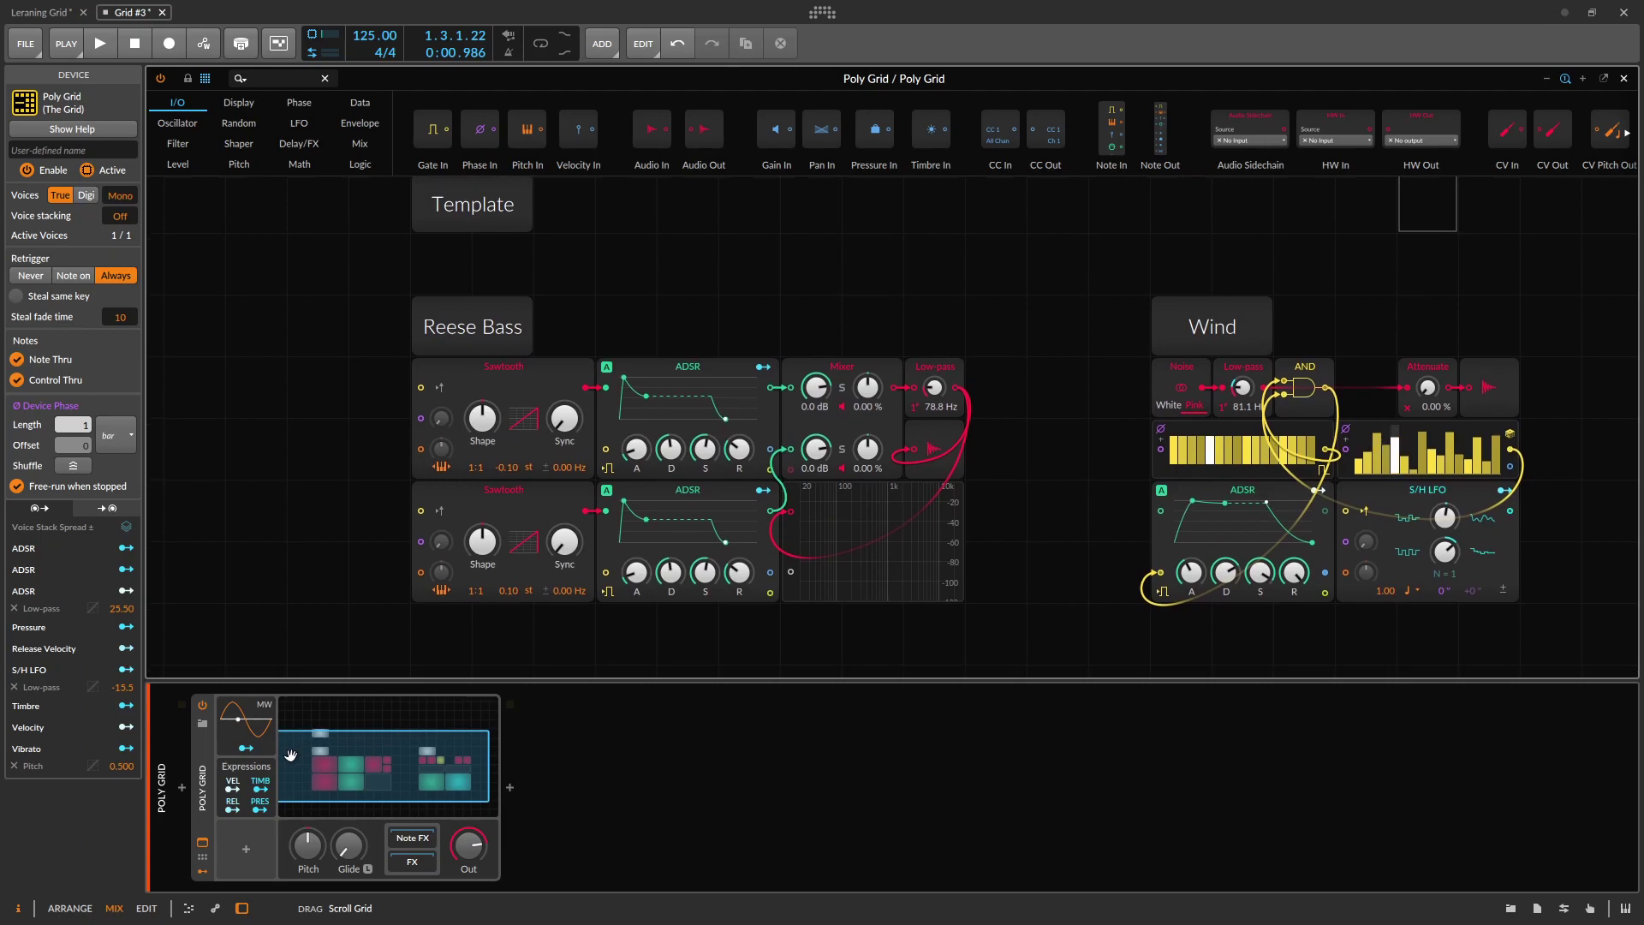
{"action": "left_click", "coordinate": [1624, 78]}
Play the D Minor clip on the Poly Grid track, check the ASIO Input Capture 2 level in OBS, and stop playback in Bitwig Studio.
{"action": "double_click", "coordinate": [251, 111]}
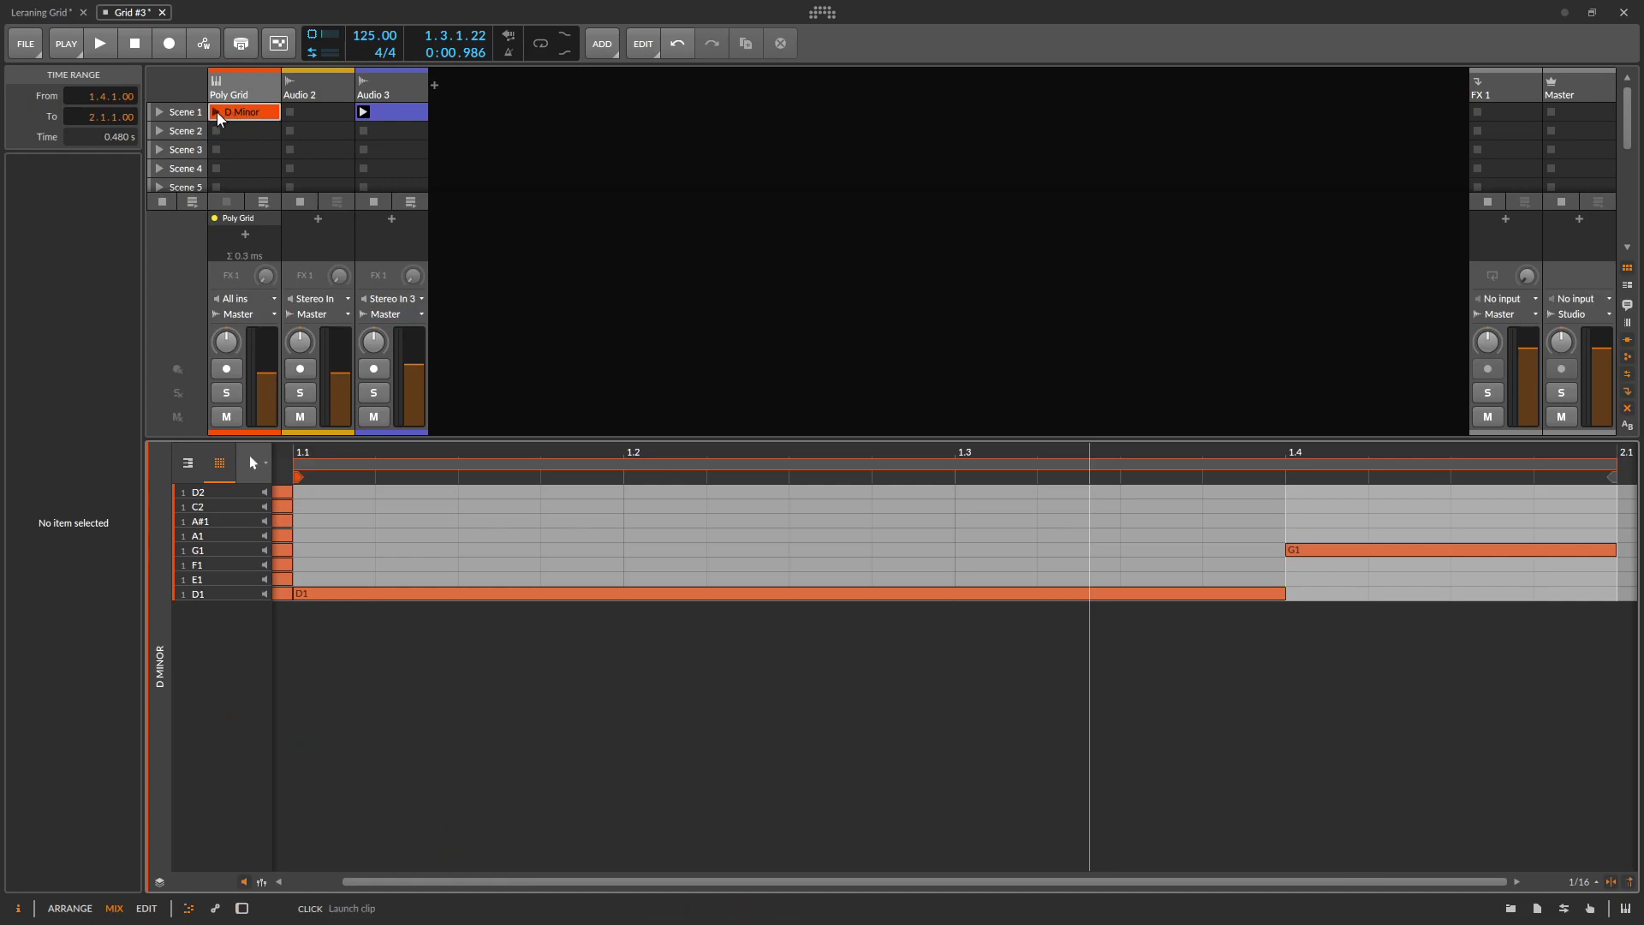
{"action": "left_click", "coordinate": [217, 112]}
{"action": "key", "text": "alt+Tab"}
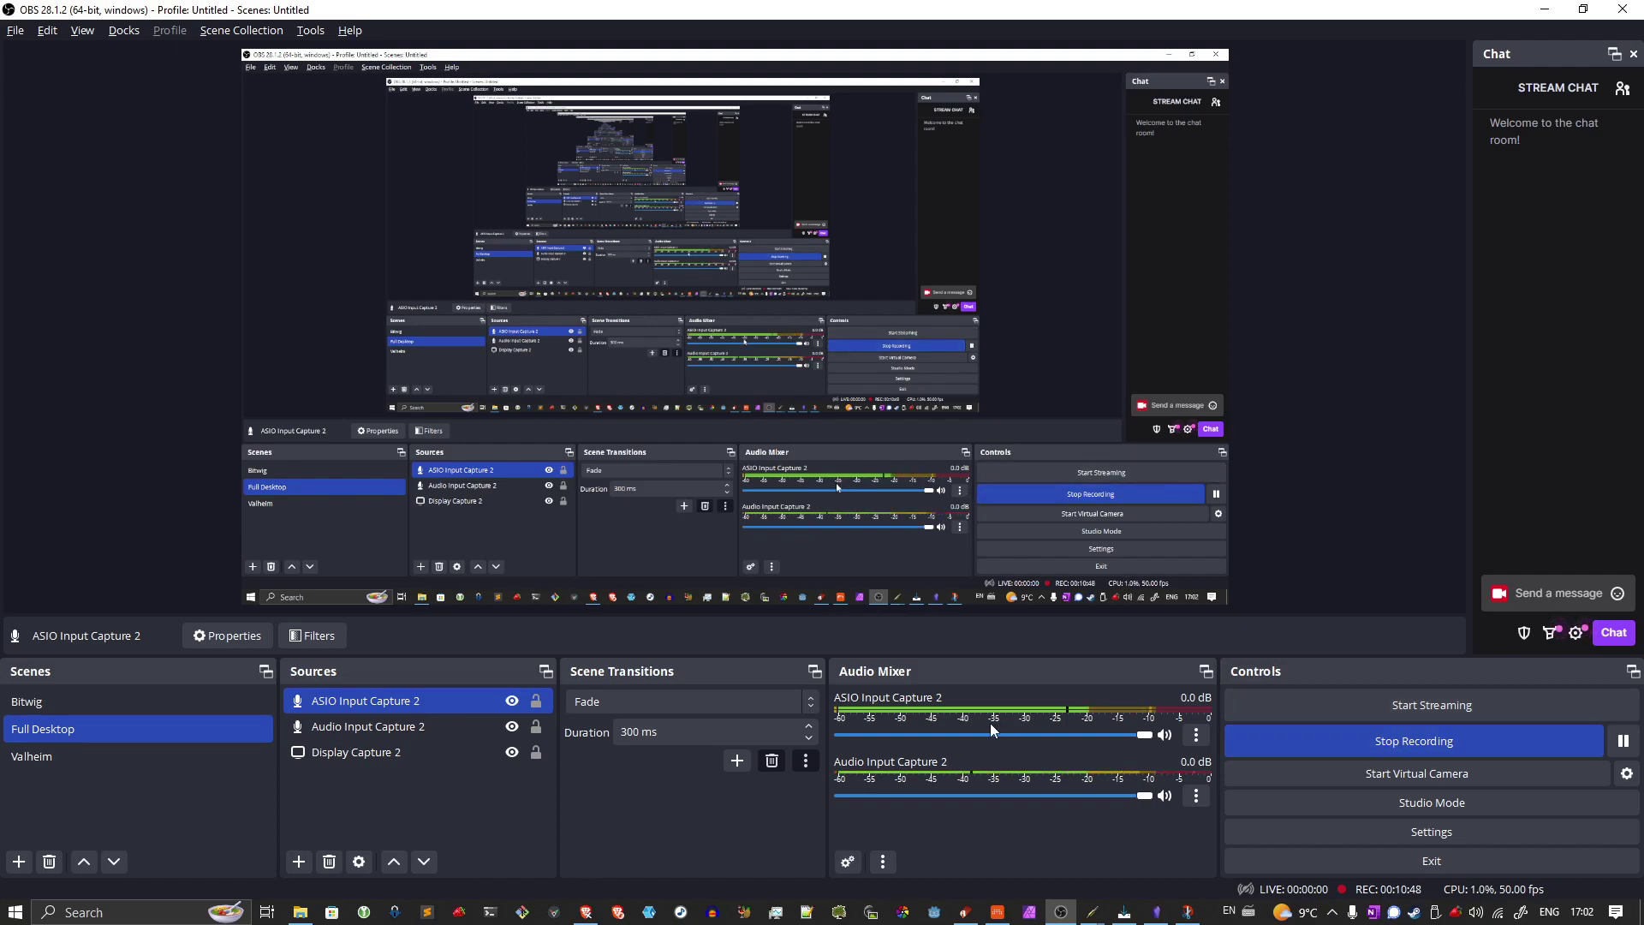
{"action": "key", "text": "alt+Tab"}
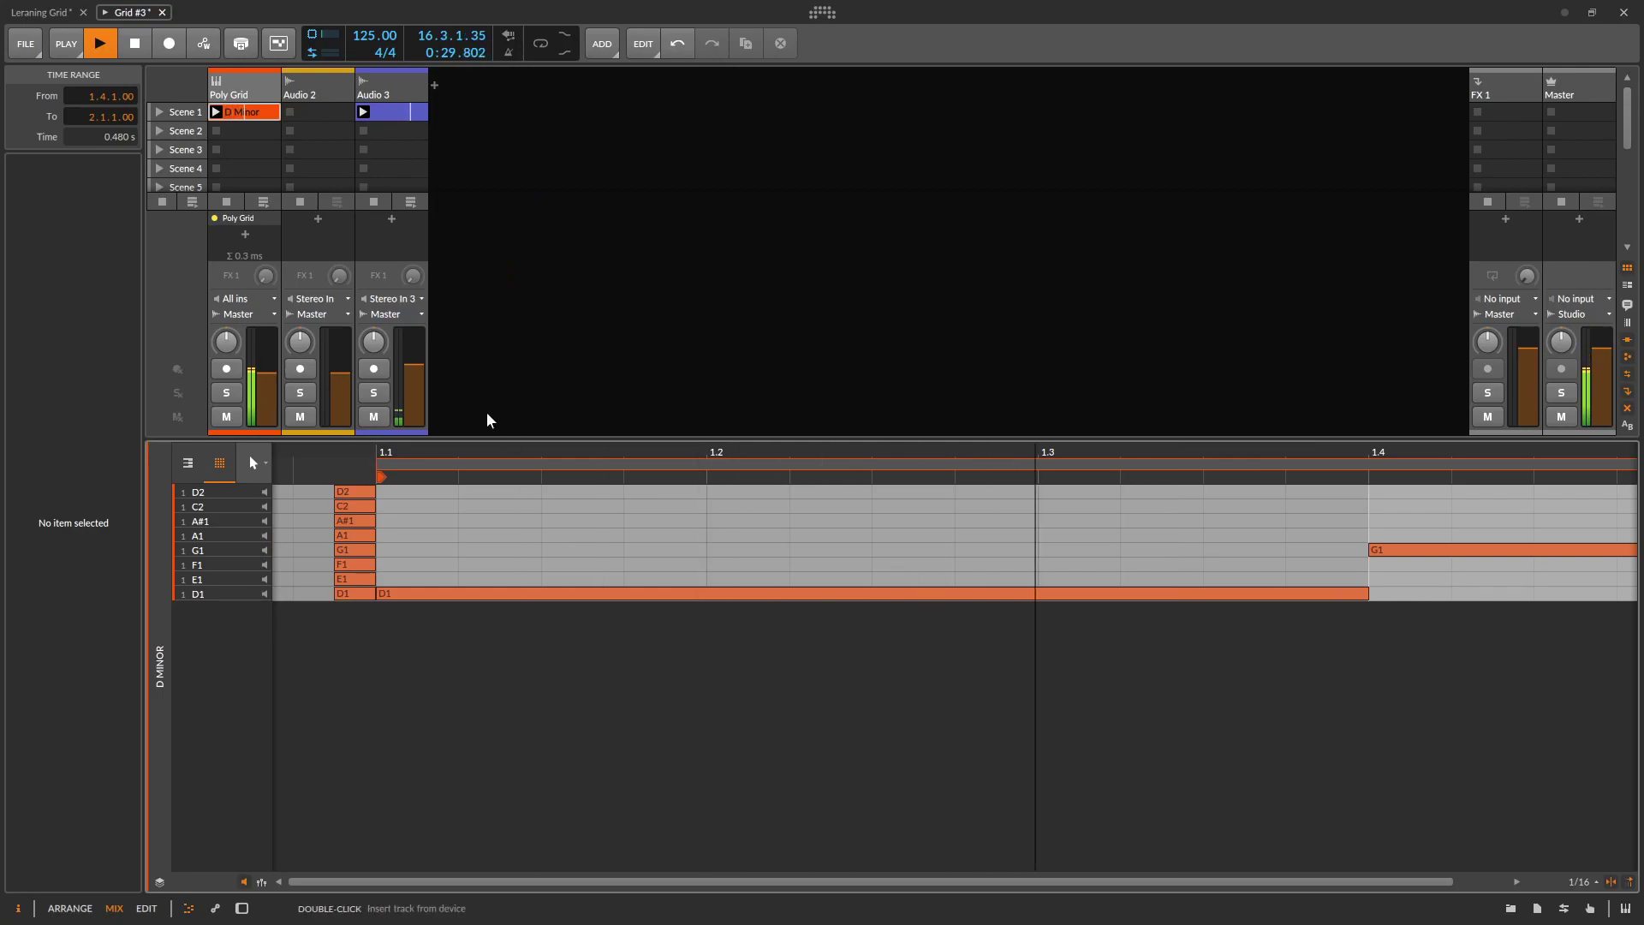
{"action": "key", "text": "space"}
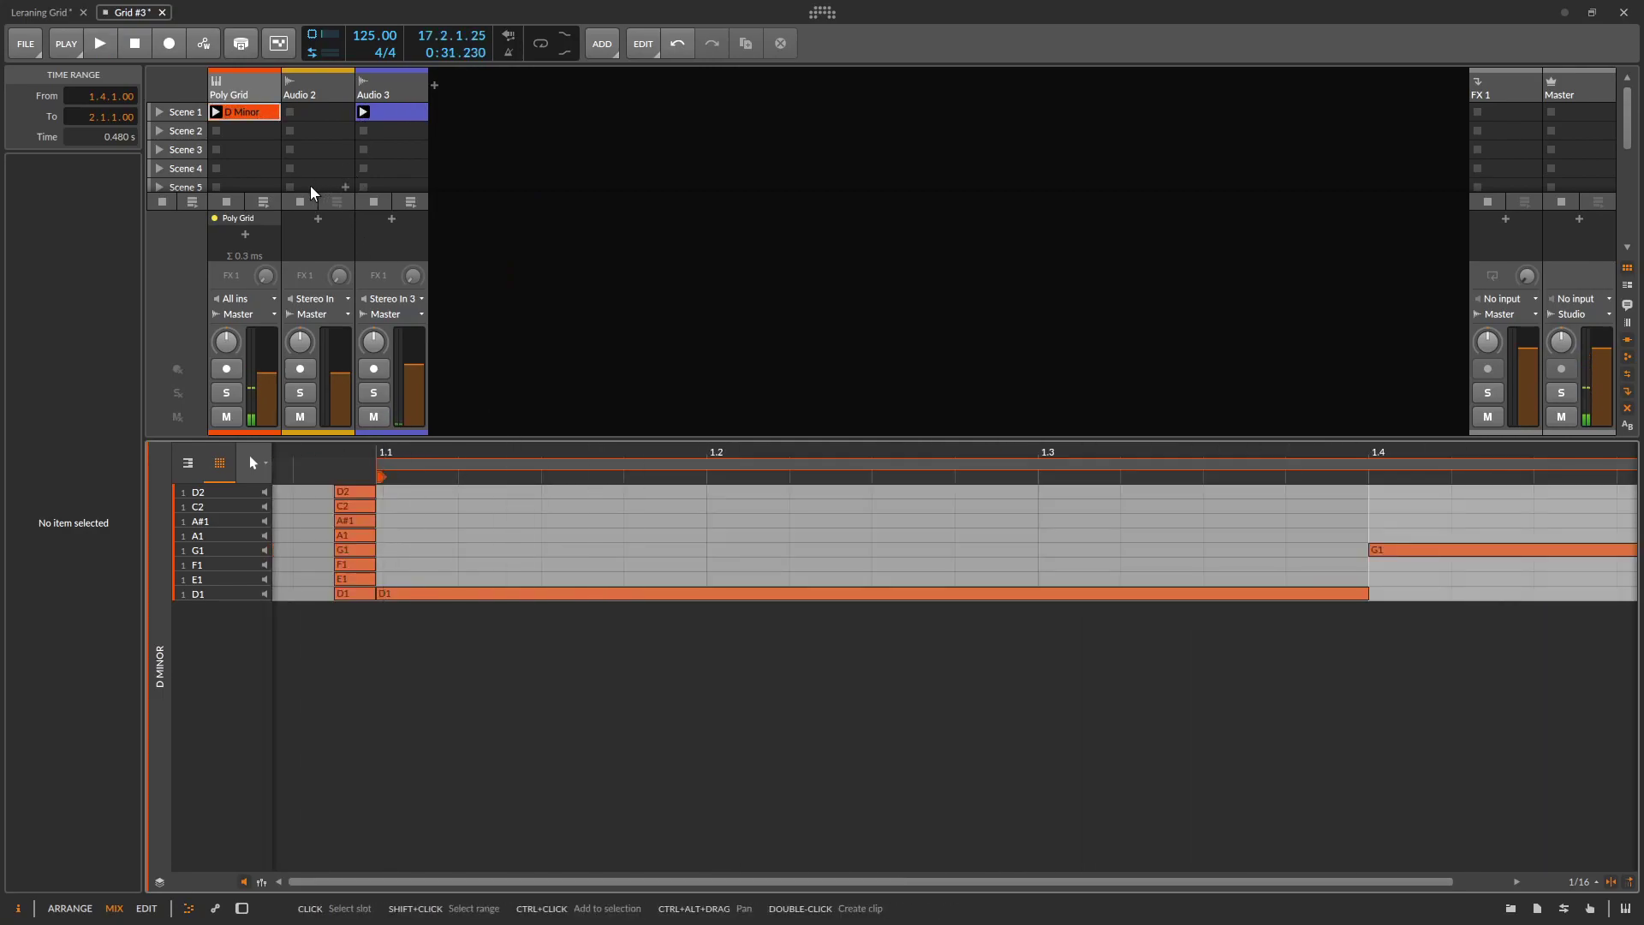
Switch from Bitwig Studio to the Renoise pattern editor.
{"action": "key", "text": "alt+Tab"}
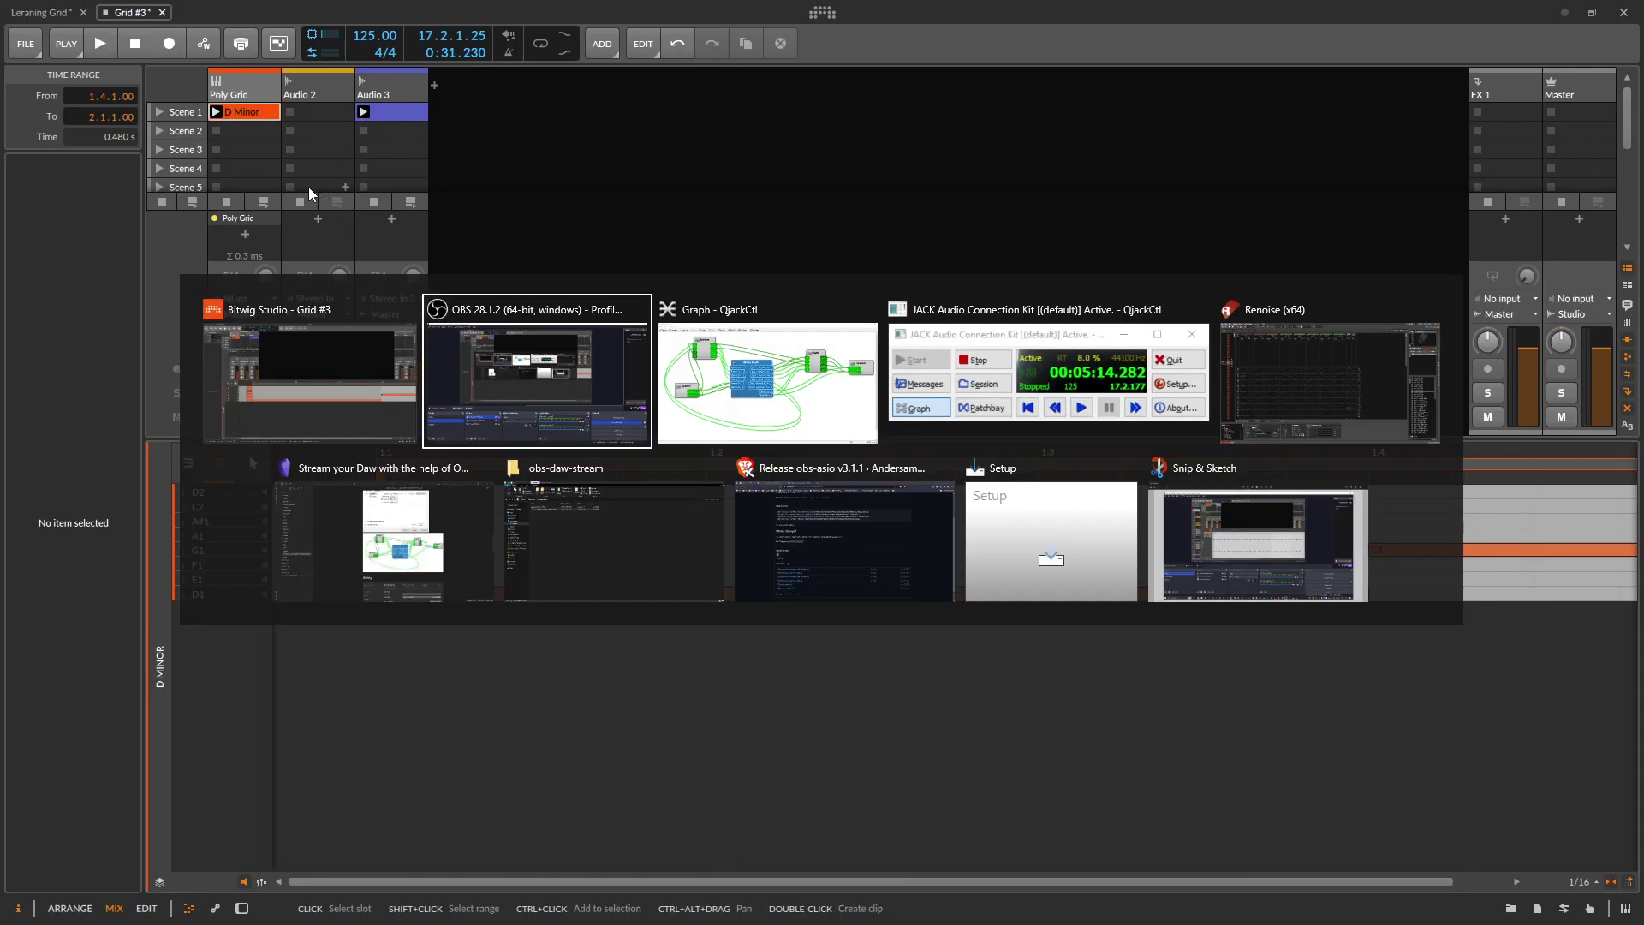
{"action": "key", "text": "alt+Tab"}
{"action": "key", "text": "alt+Tab"}
{"action": "key", "text": "alt+Tab"}
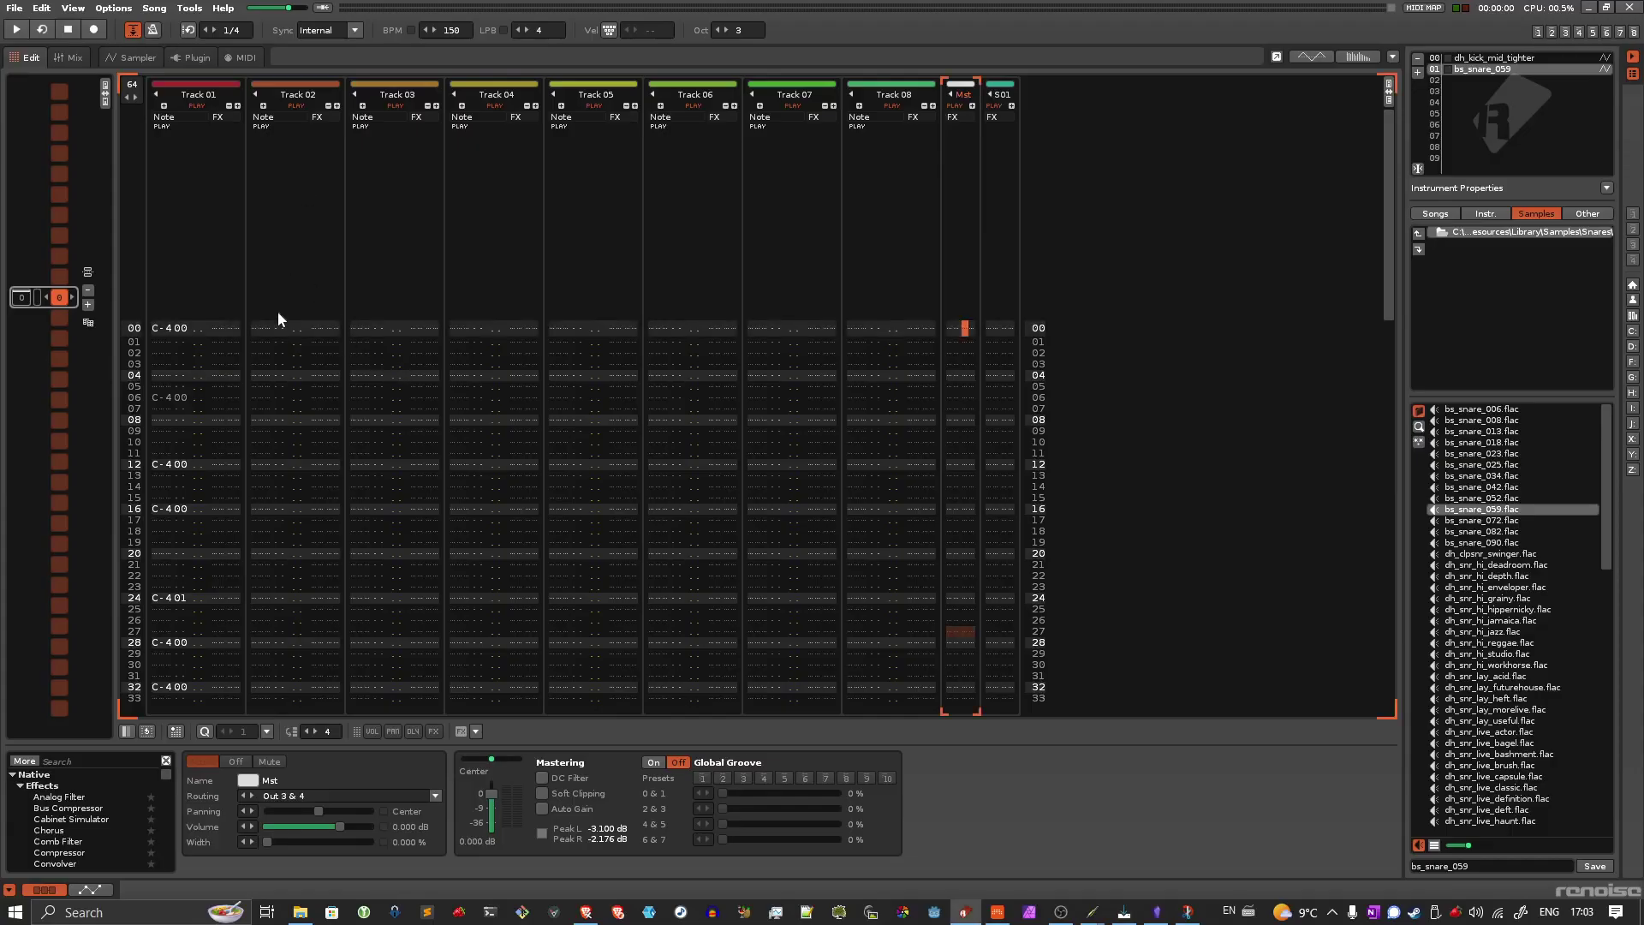
Compare the output routing of Track 01, the S01 send track and the Mst master track.
{"action": "left_click", "coordinate": [225, 292]}
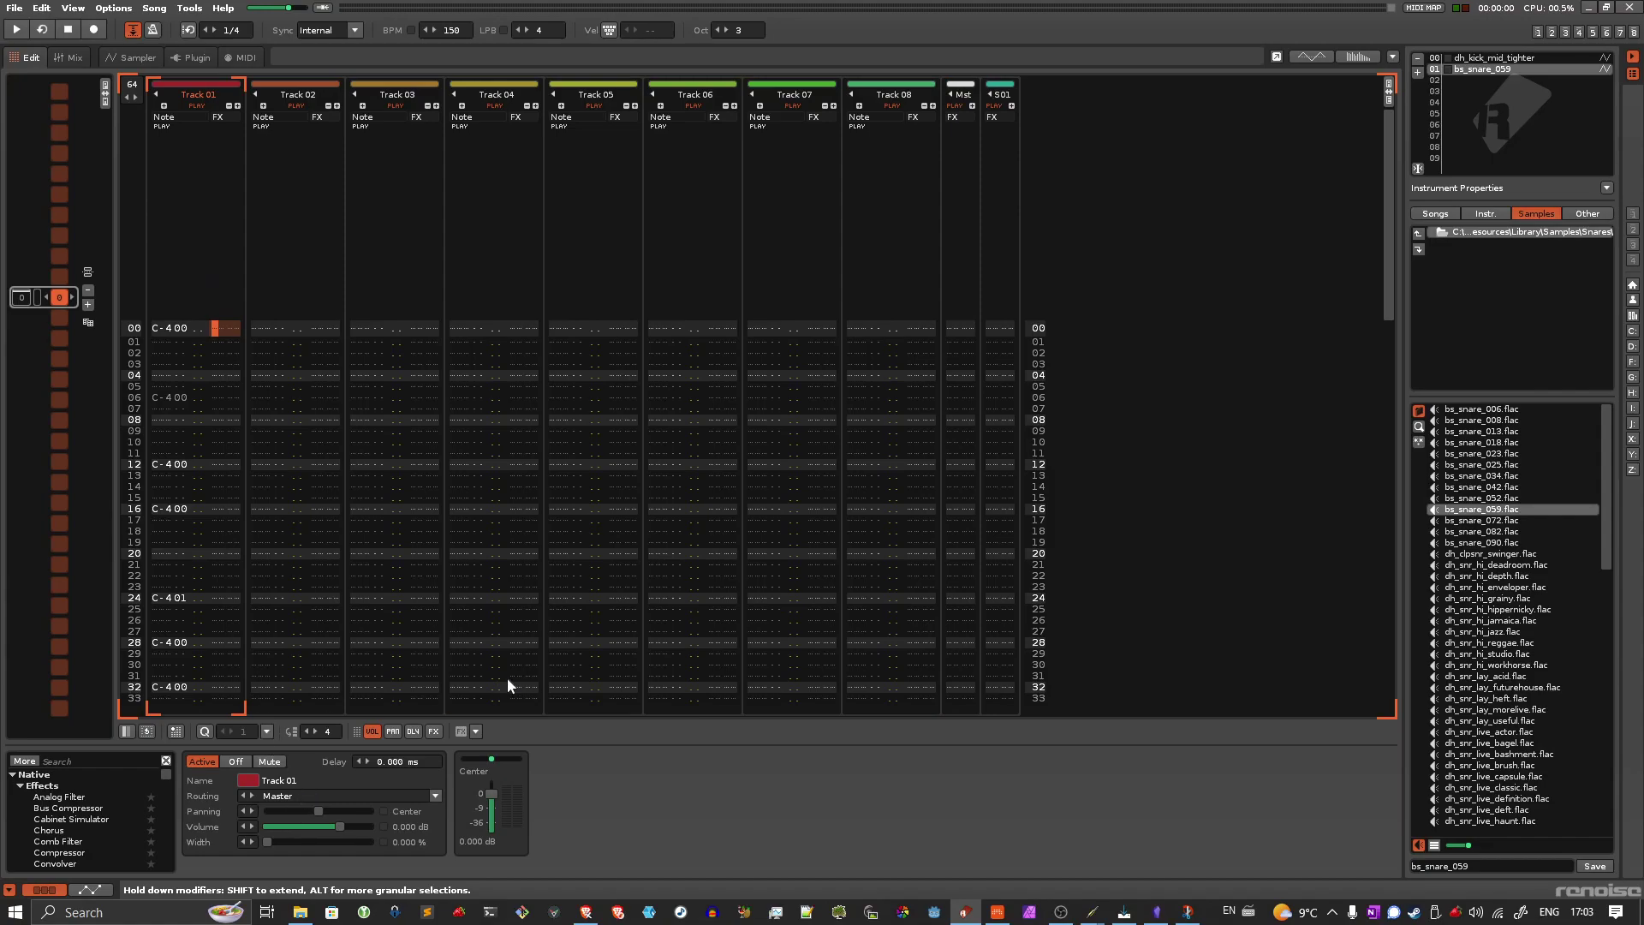
{"action": "left_click", "coordinate": [993, 428]}
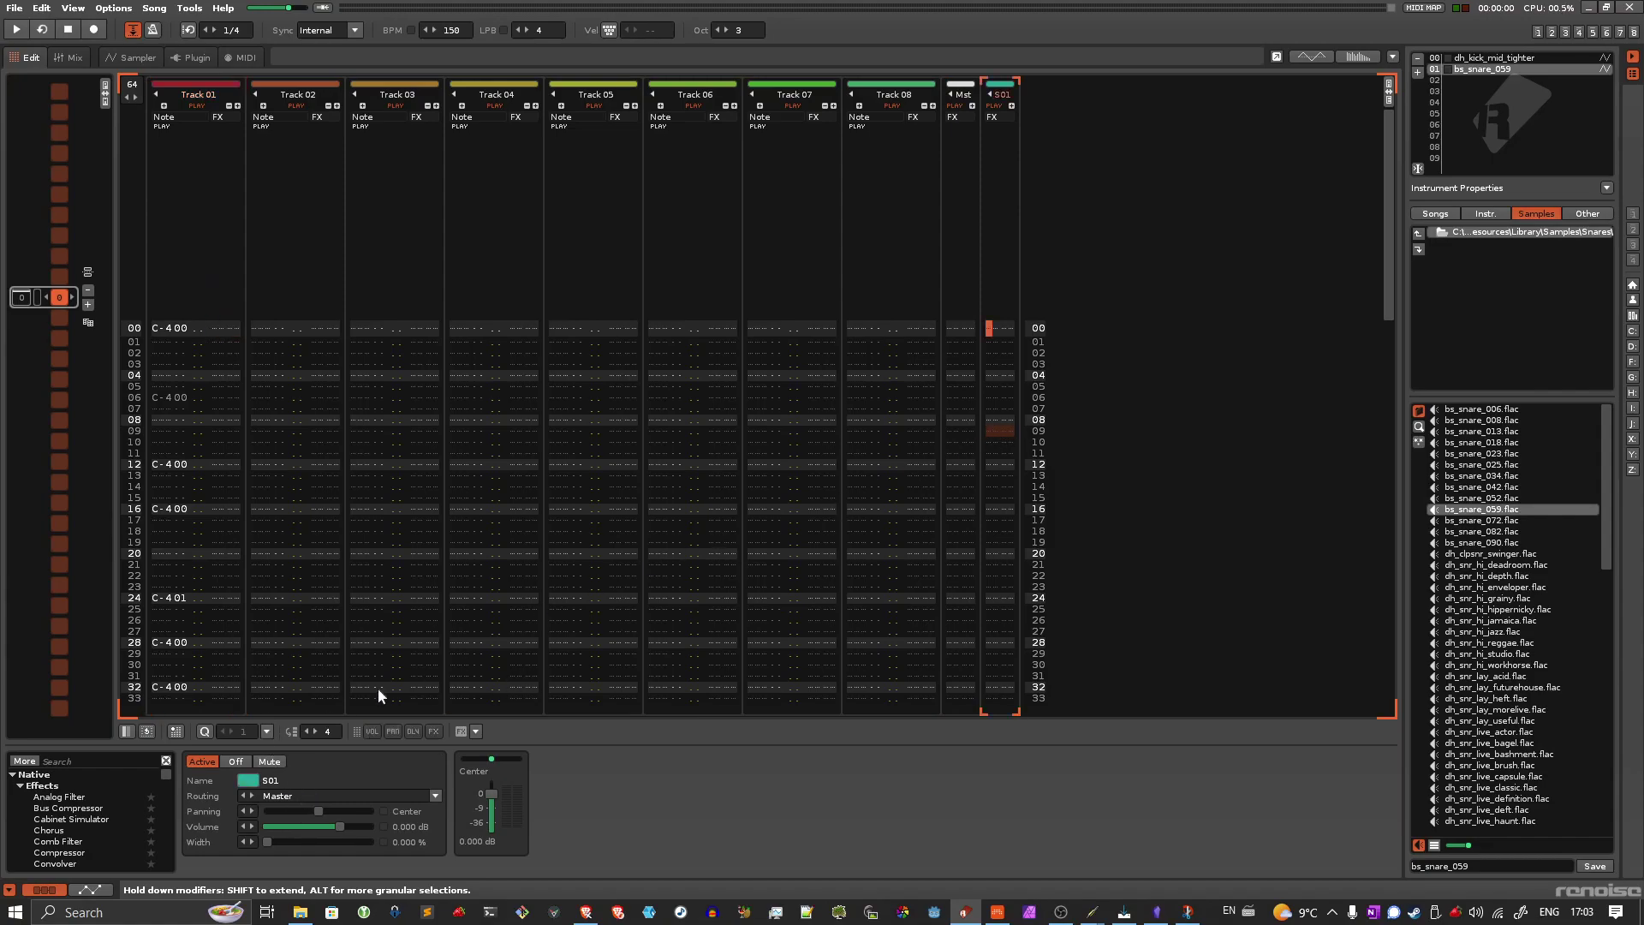
{"action": "left_click", "coordinate": [971, 203]}
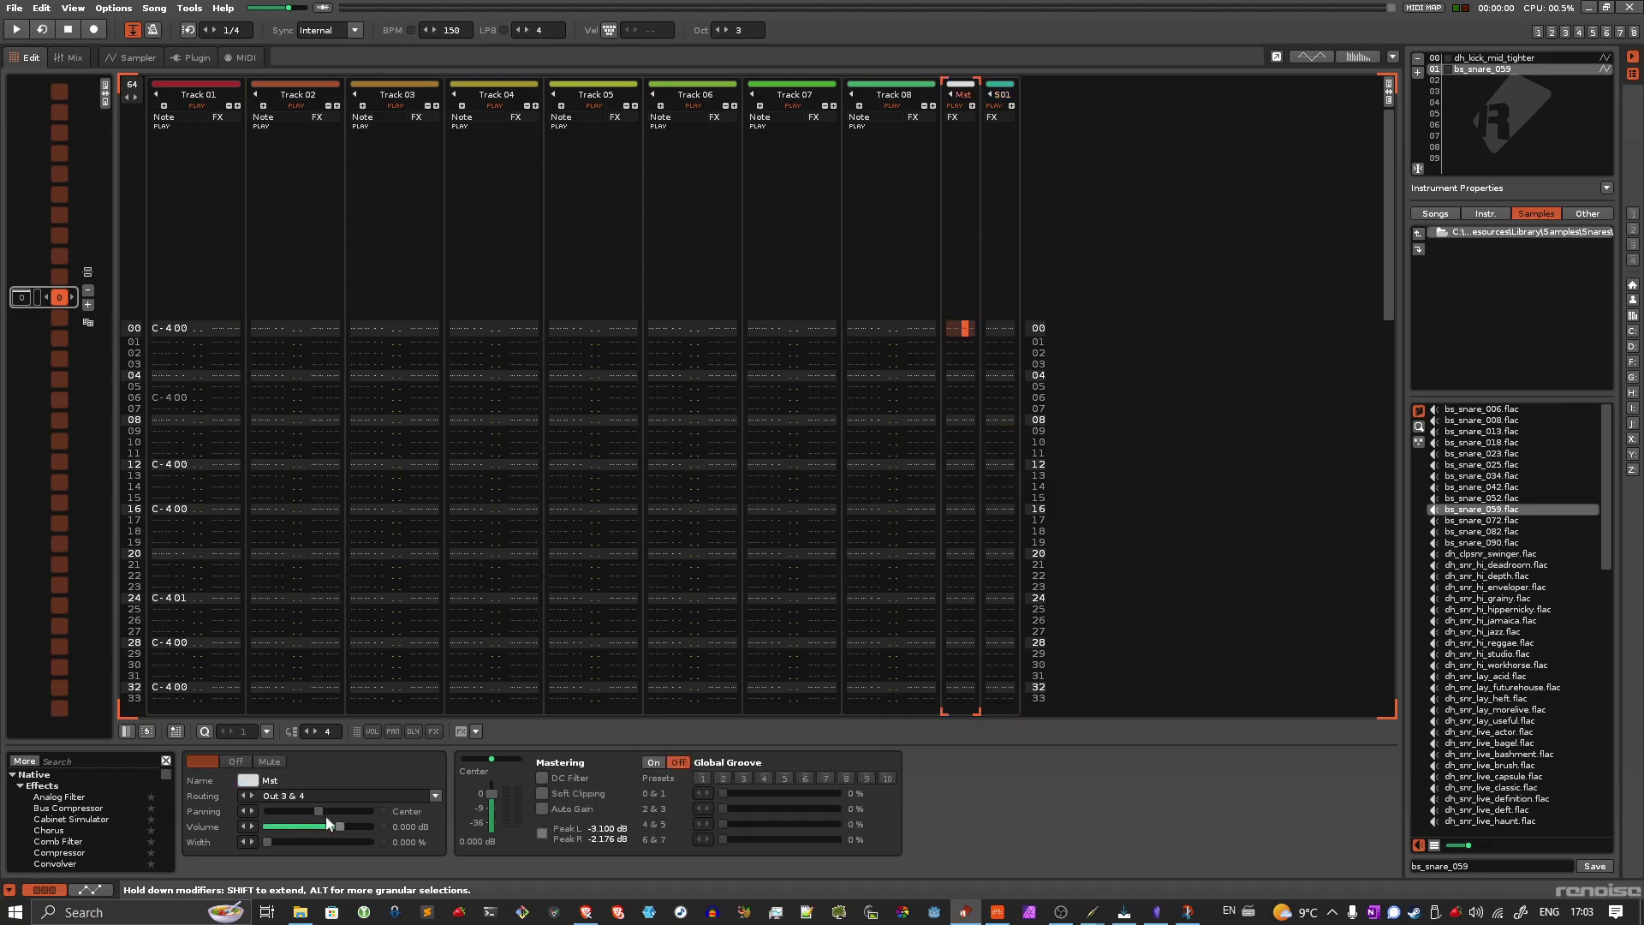
Switch to the QjackCtl graph and move the Bitwig Studio node away from Renoise, closer to the obs64 node.
{"action": "key", "text": "alt+Tab"}
{"action": "key", "text": "alt+Tab"}
{"action": "key", "text": "alt+Tab"}
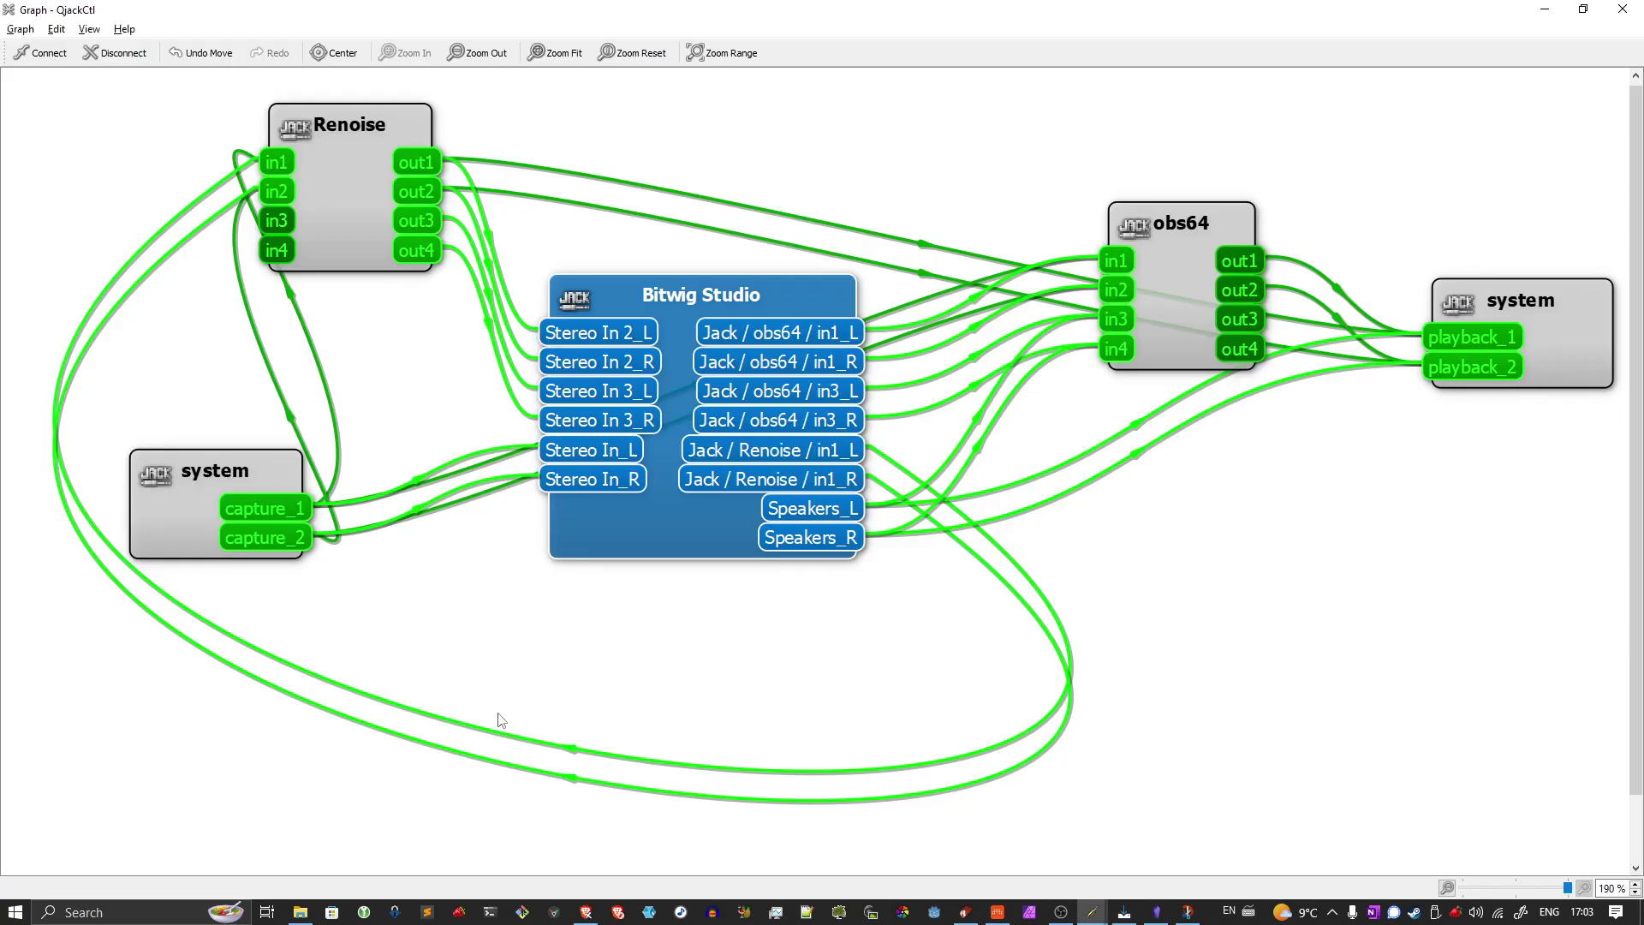
{"action": "left_click_drag", "start_coordinate": [636, 536], "coordinate": [736, 526]}
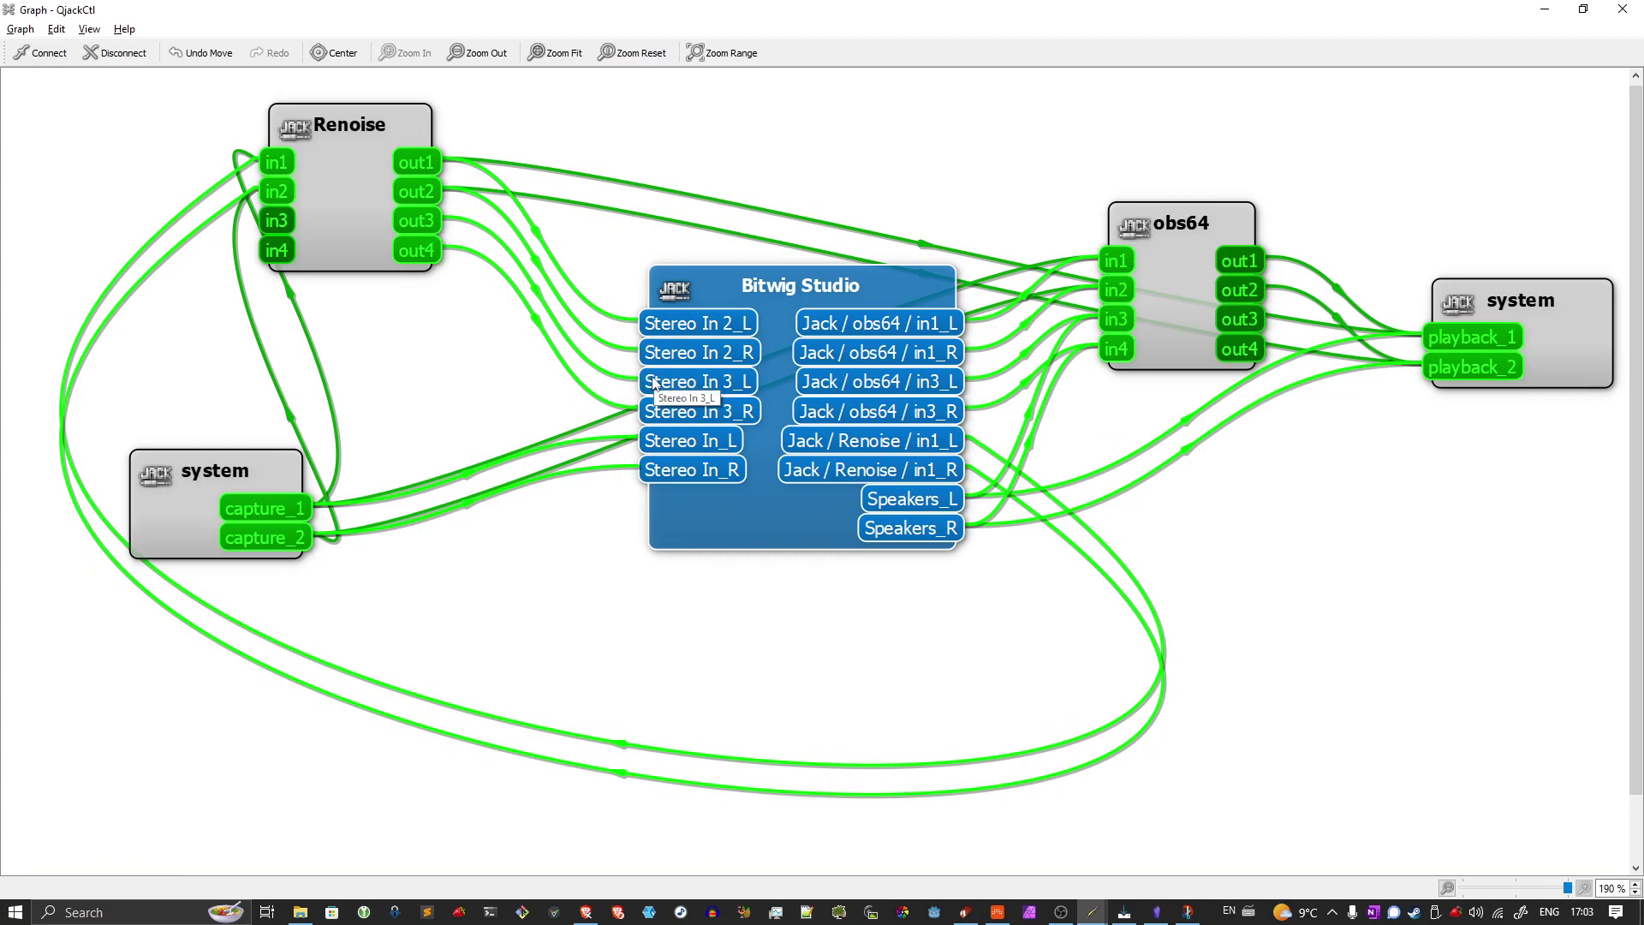
Switch to Bitwig Studio and check the available audio inputs for the Audio 3 track, keeping Stereo In 3.
{"action": "key", "text": "alt+Tab"}
{"action": "key", "text": "alt+Tab"}
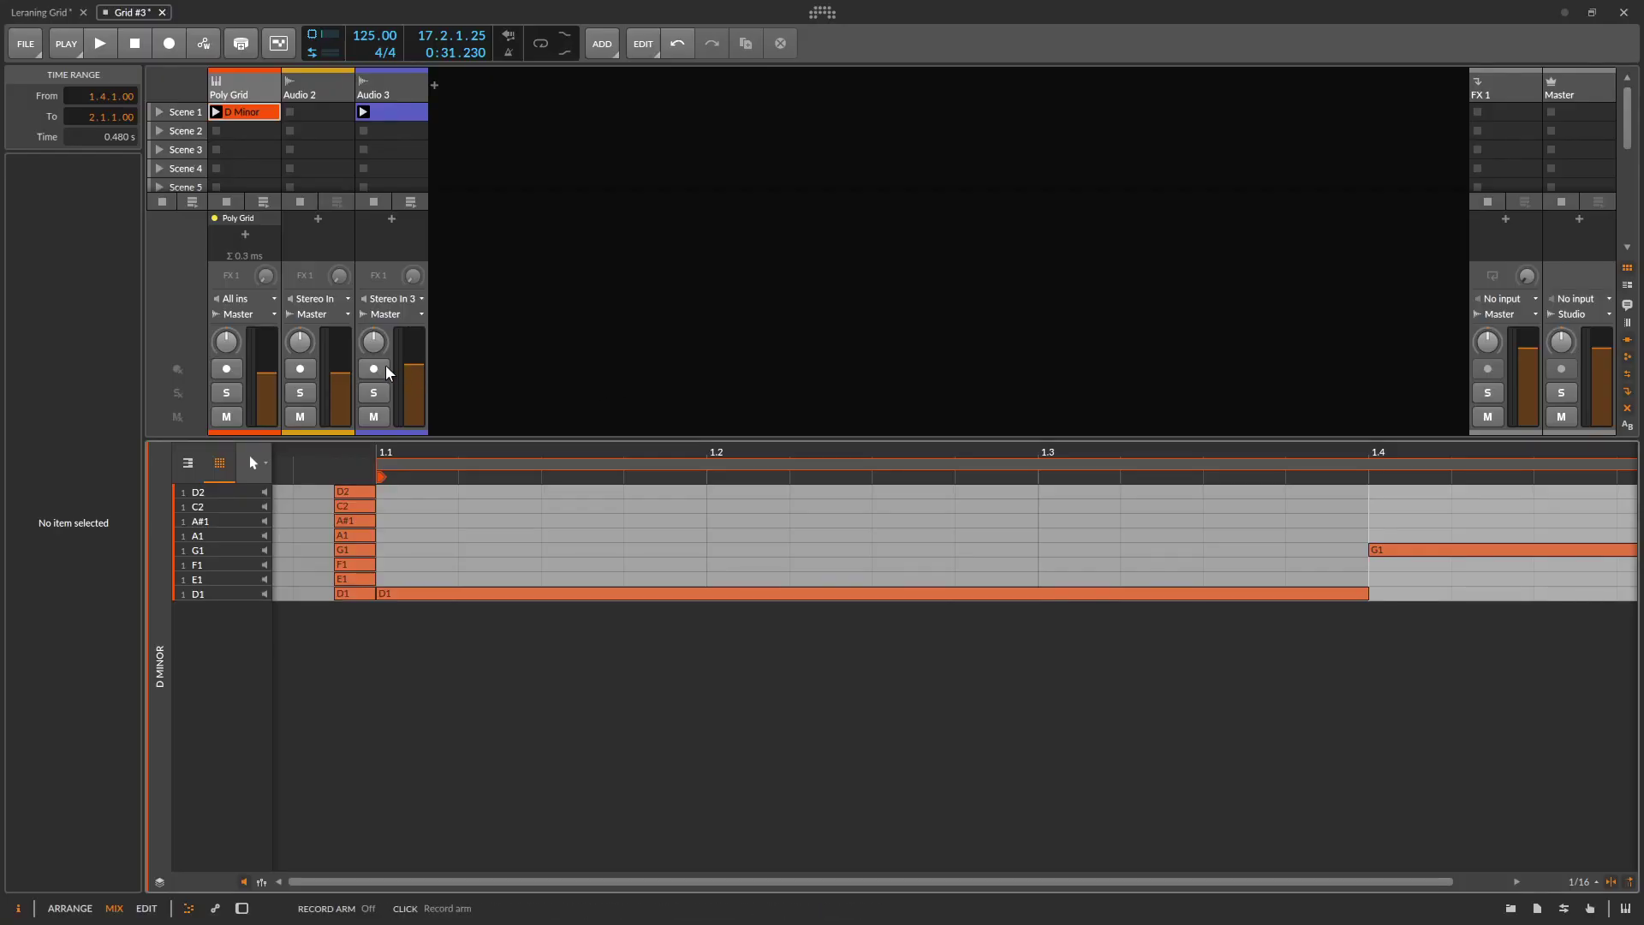
{"action": "left_click", "coordinate": [409, 299]}
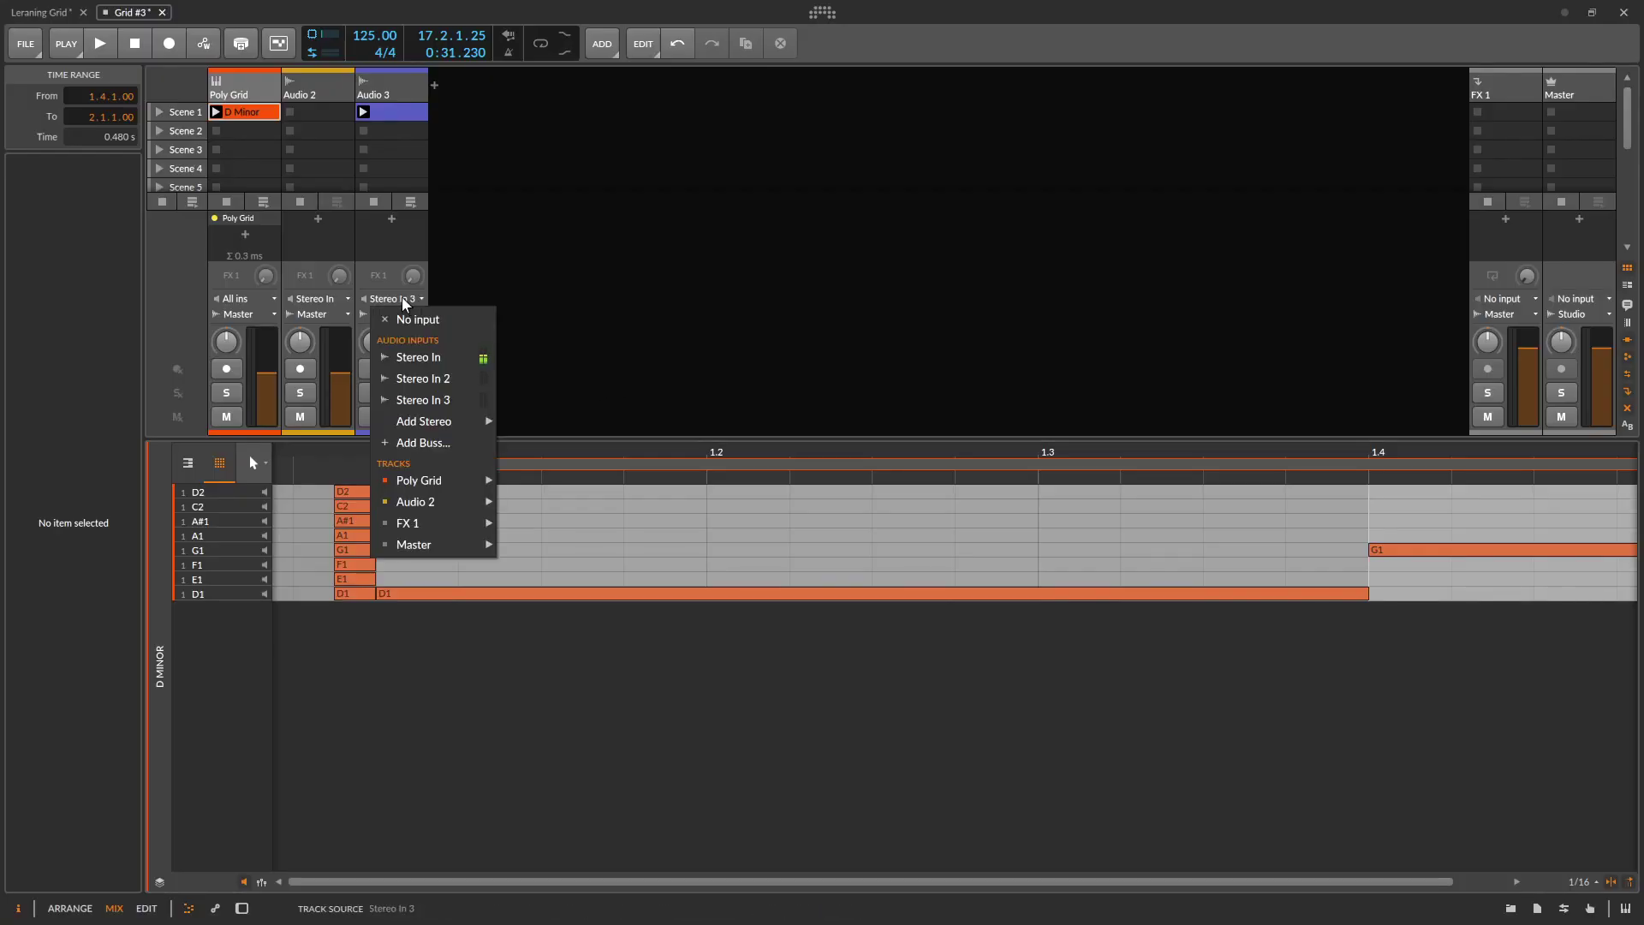
{"action": "left_click", "coordinate": [419, 250]}
Switch to Renoise, select Track 01 and start playing the pattern.
{"action": "key", "text": "alt+Tab"}
{"action": "key", "text": "alt+Tab"}
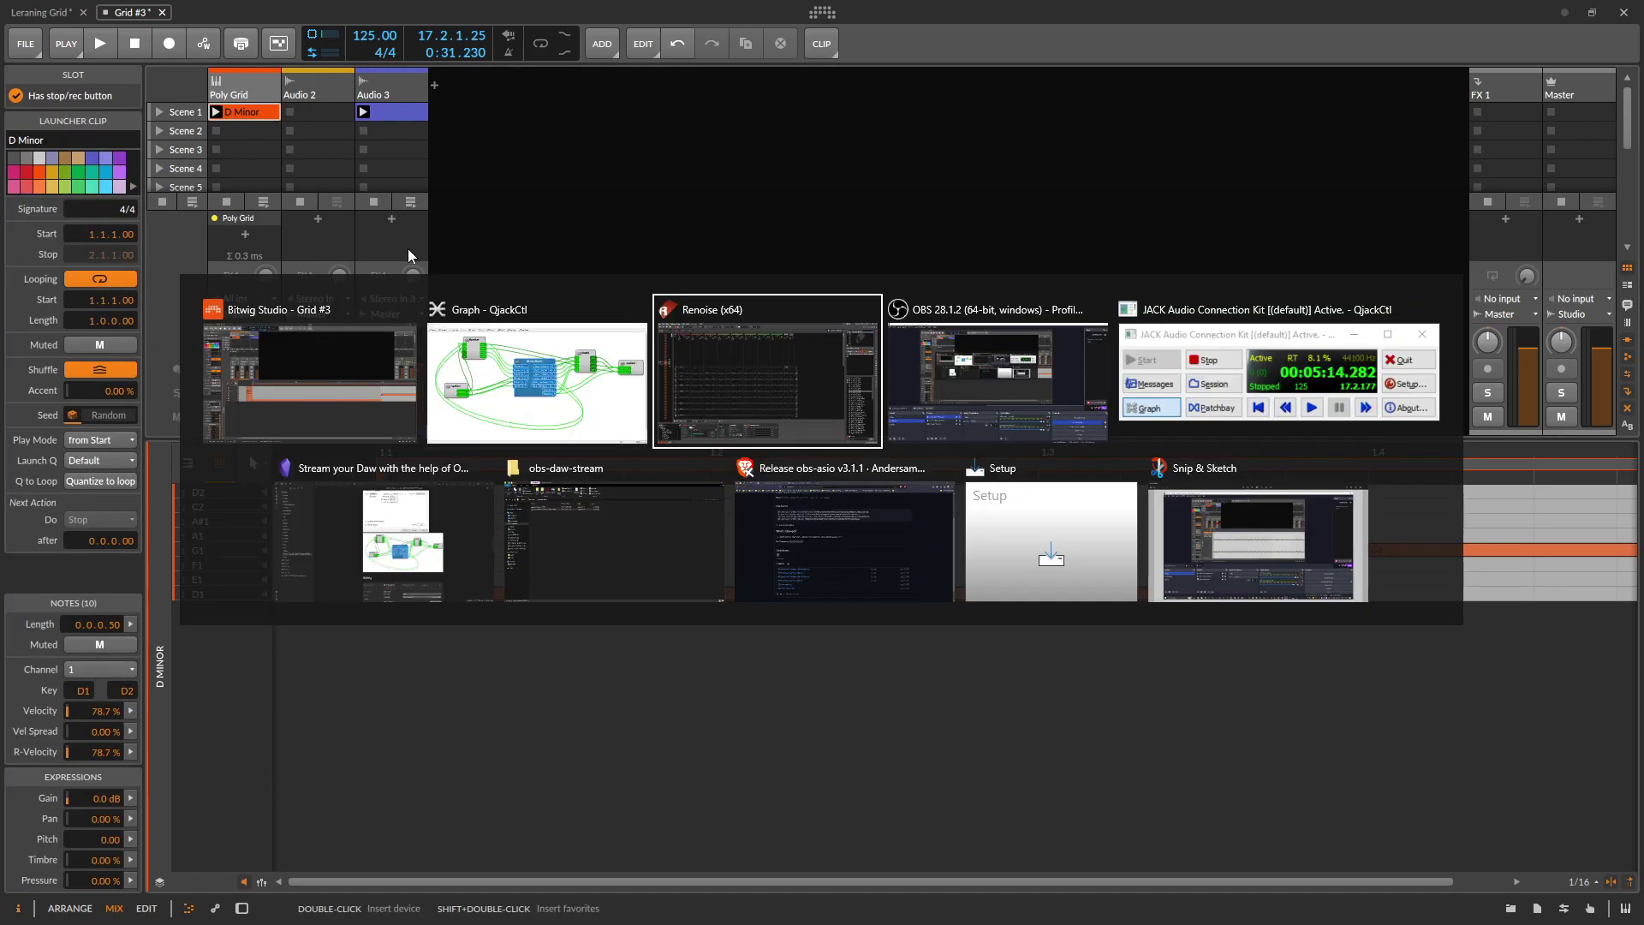
{"action": "left_click", "coordinate": [194, 373]}
{"action": "key", "text": "space"}
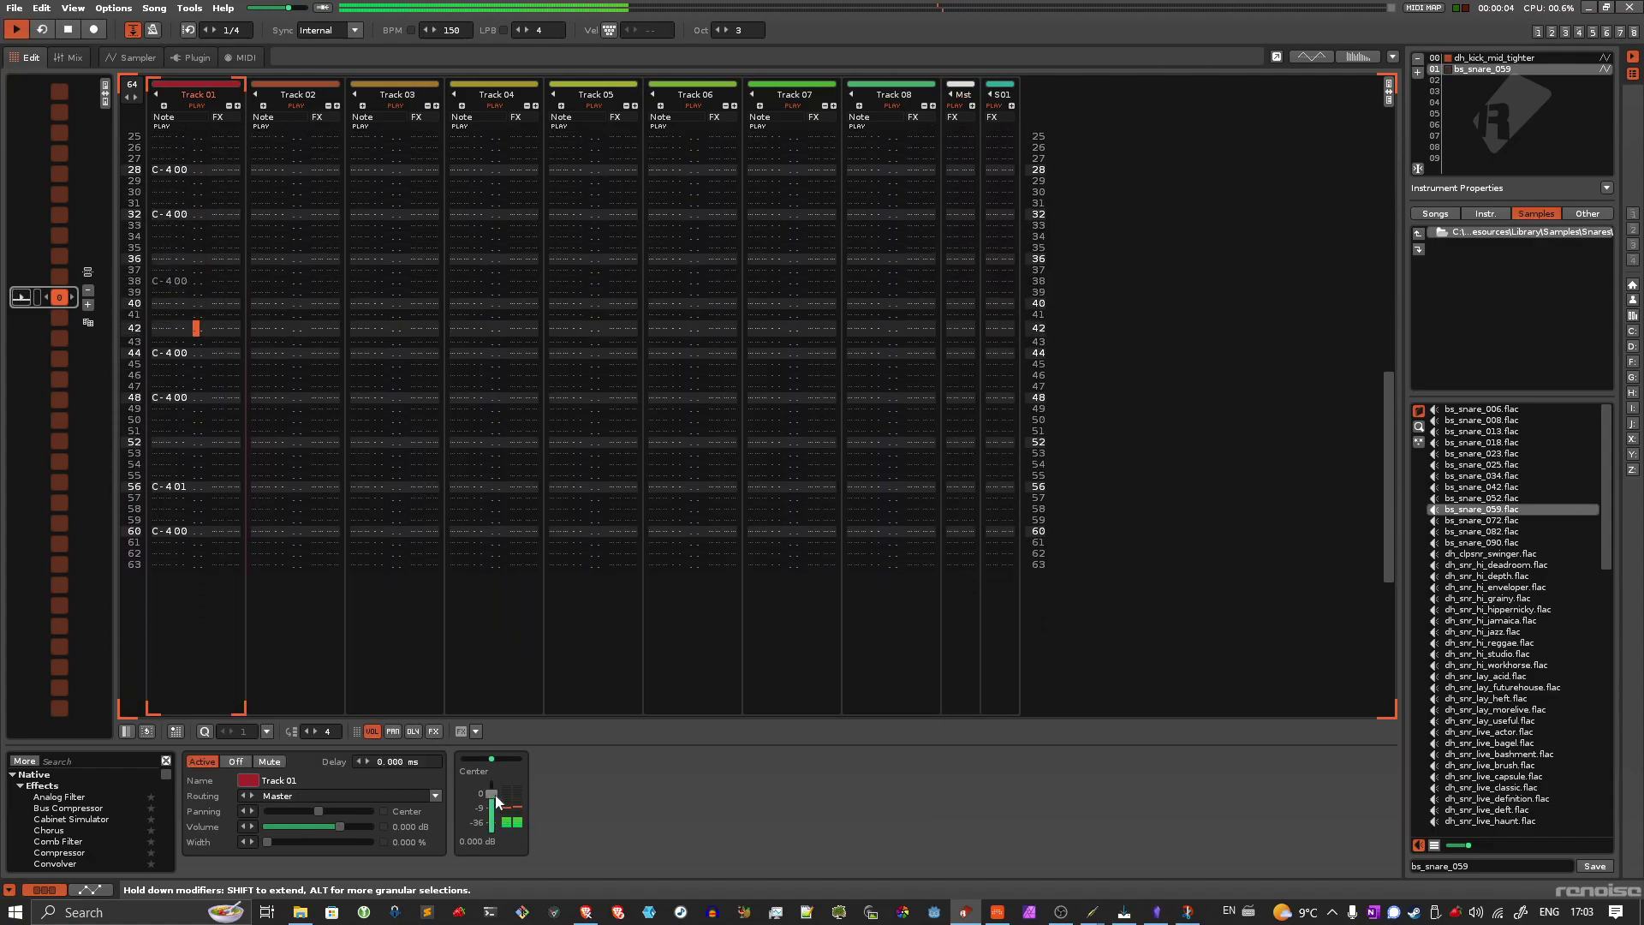
Switch to Bitwig Studio, arm Audio 3, and record the incoming audio into its Scene 3 slot with the clip's waveform open.
{"action": "key", "text": "alt+Tab"}
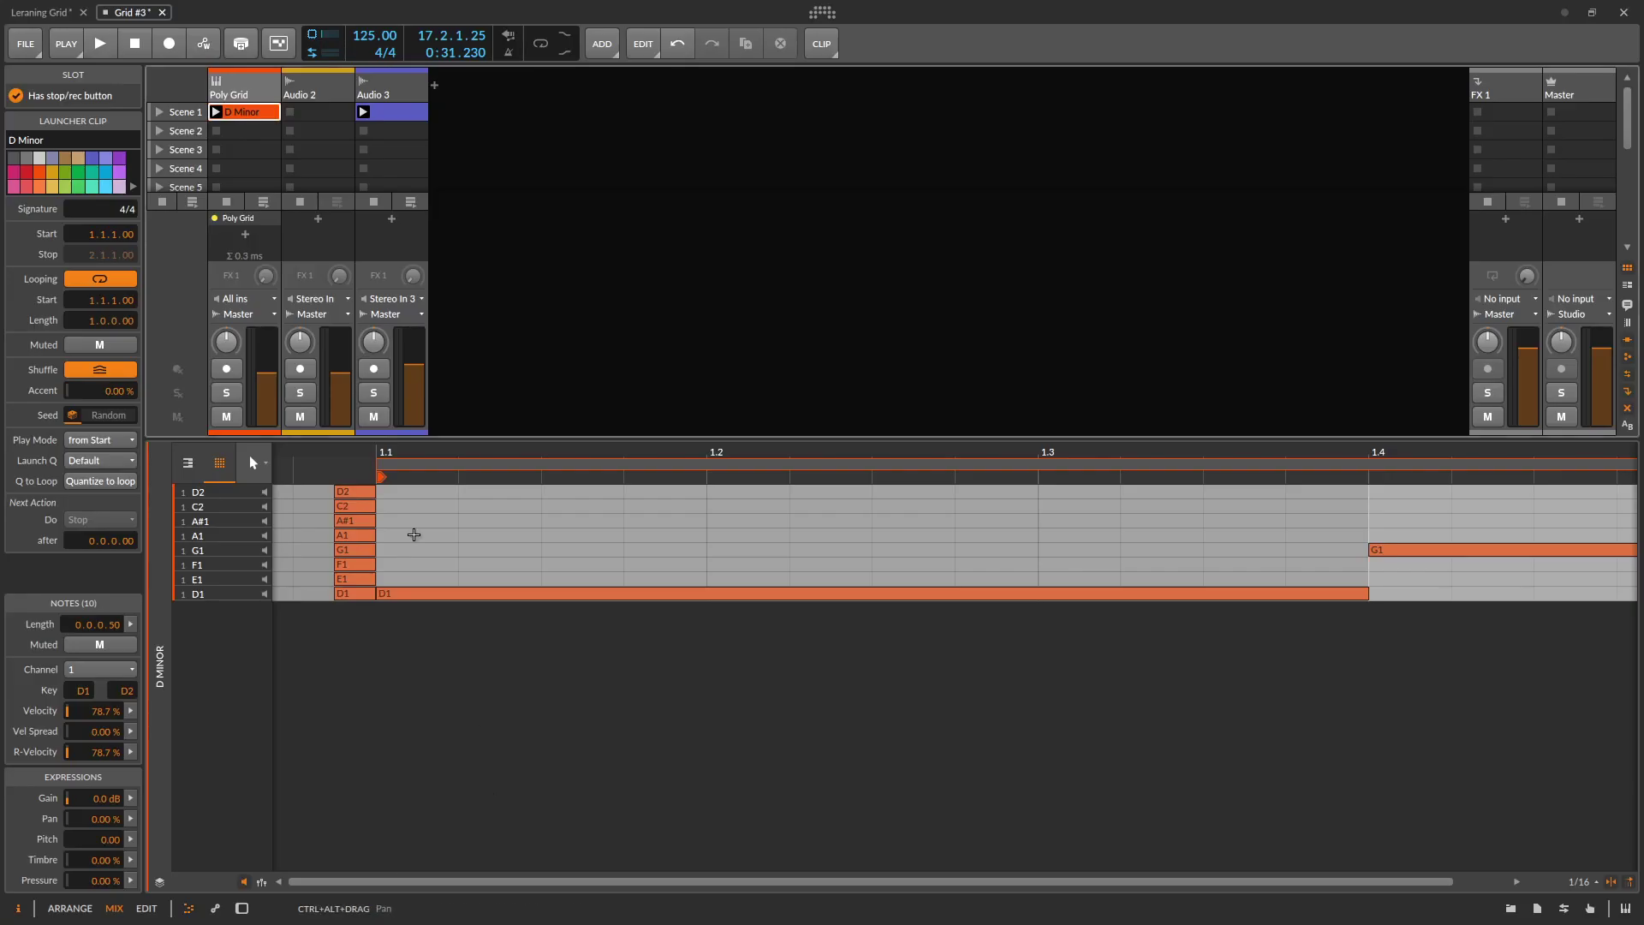
{"action": "left_click", "coordinate": [375, 370]}
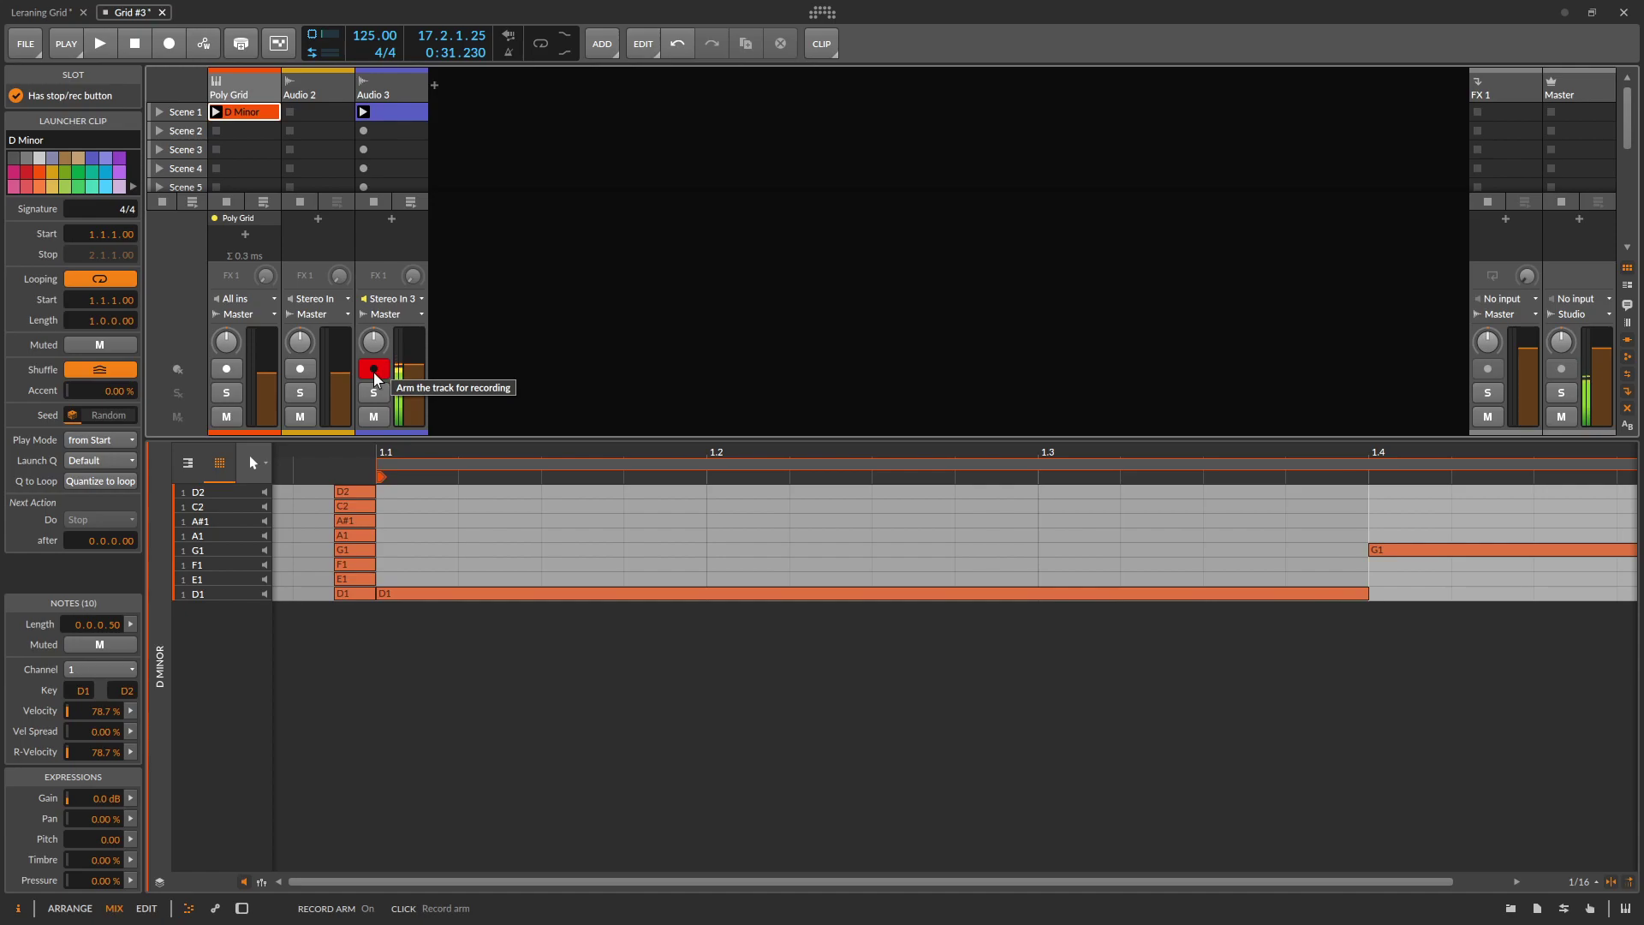
{"action": "left_click", "coordinate": [363, 149]}
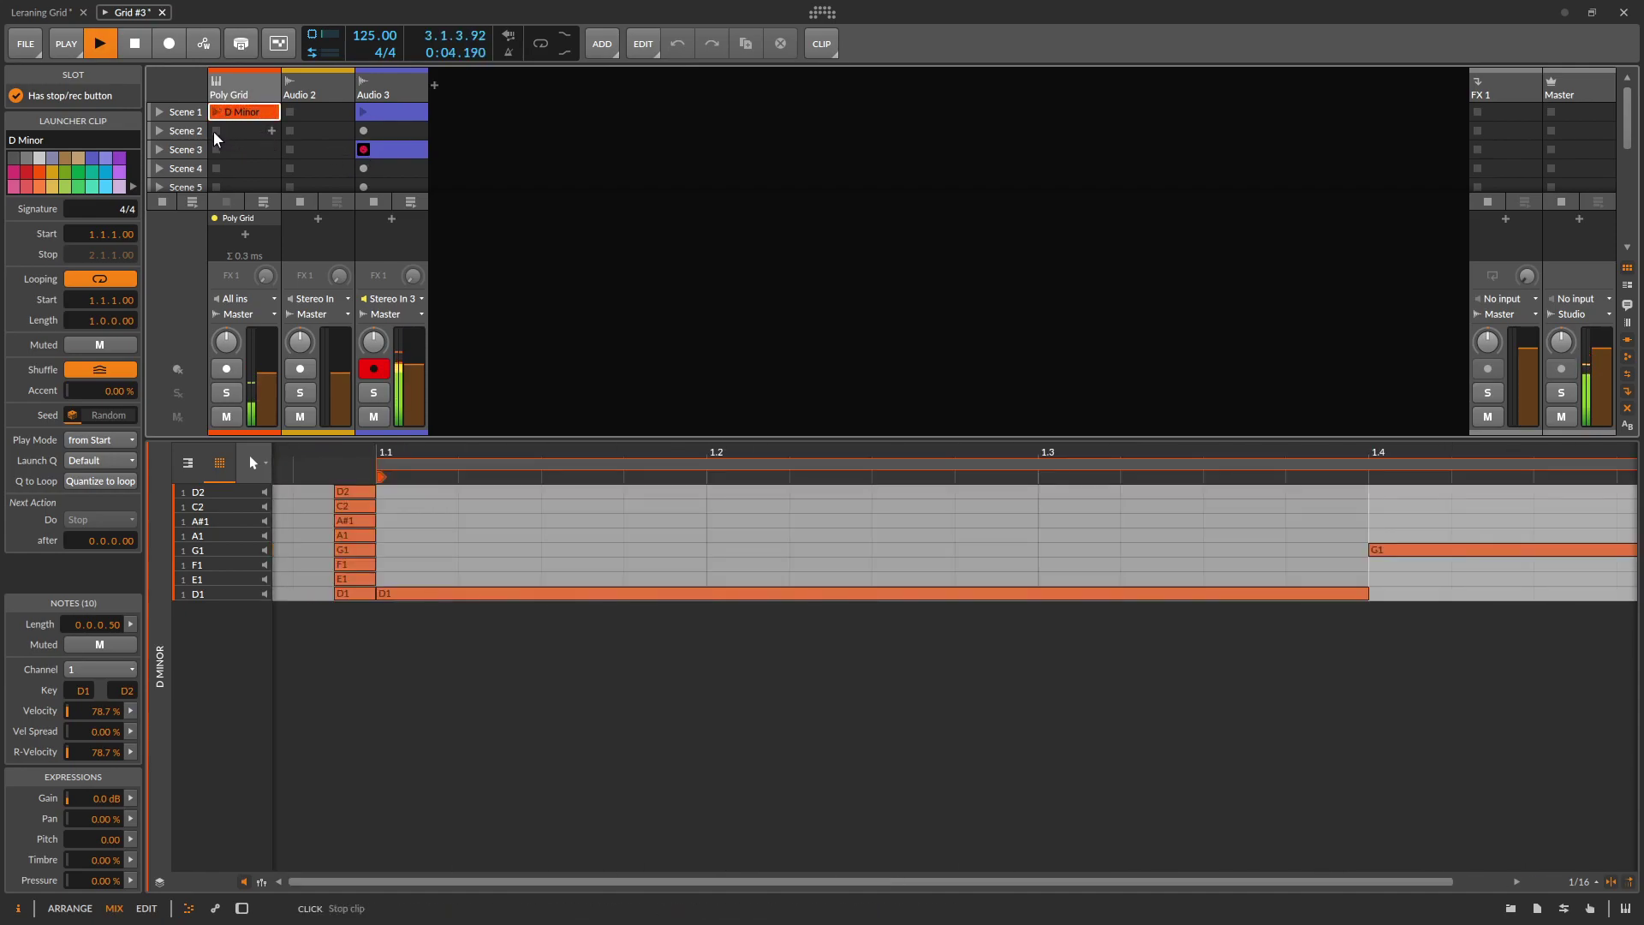
{"action": "left_click", "coordinate": [394, 154]}
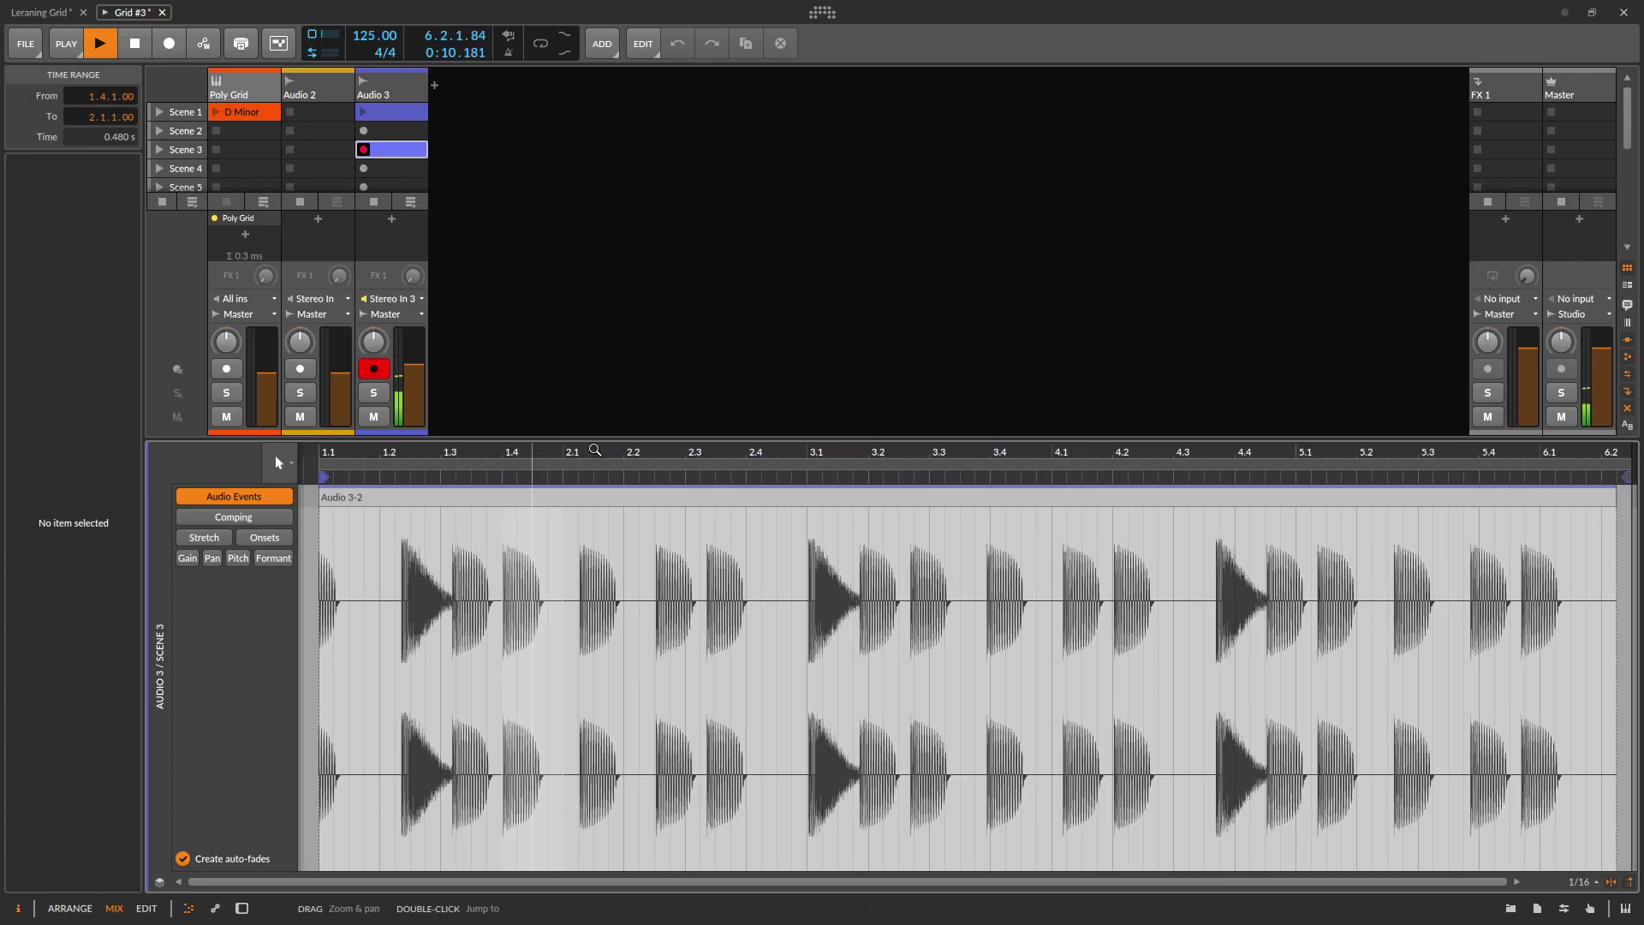
Switch to Renoise, raise the tempo to 176 BPM, and check the recorded waveform in Bitwig Studio.
{"action": "key", "text": "alt+Tab"}
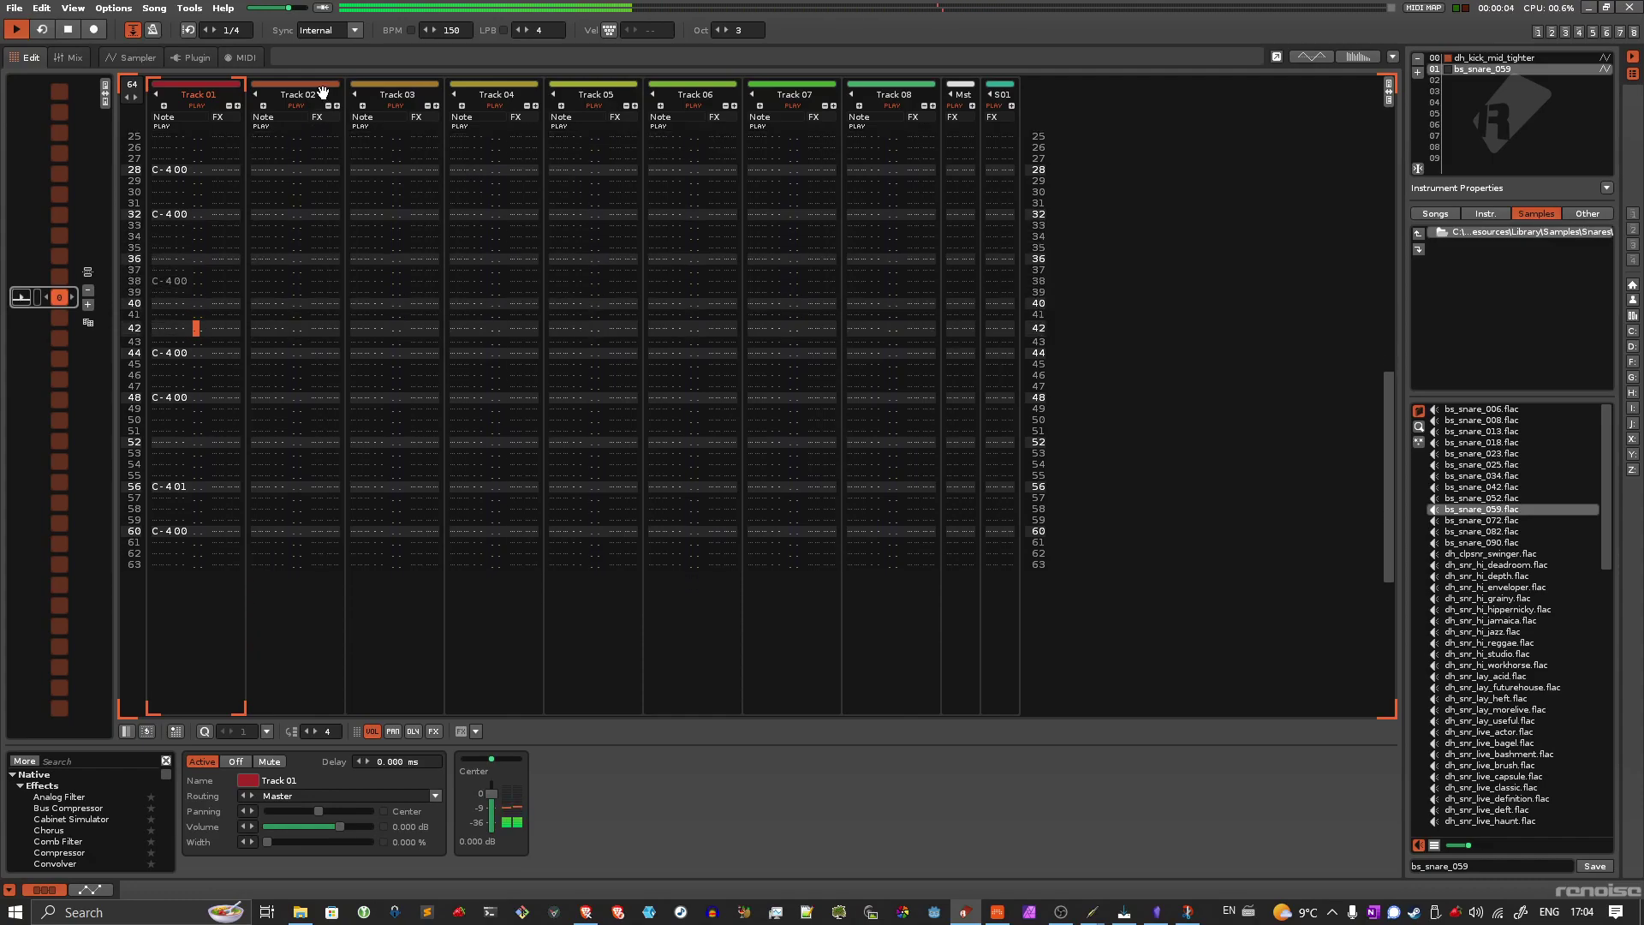
{"action": "scroll", "coordinate": [419, 30], "scroll_direction": "up", "scroll_amount": 1}
{"action": "scroll", "coordinate": [445, 30], "scroll_direction": "up", "scroll_amount": 20}
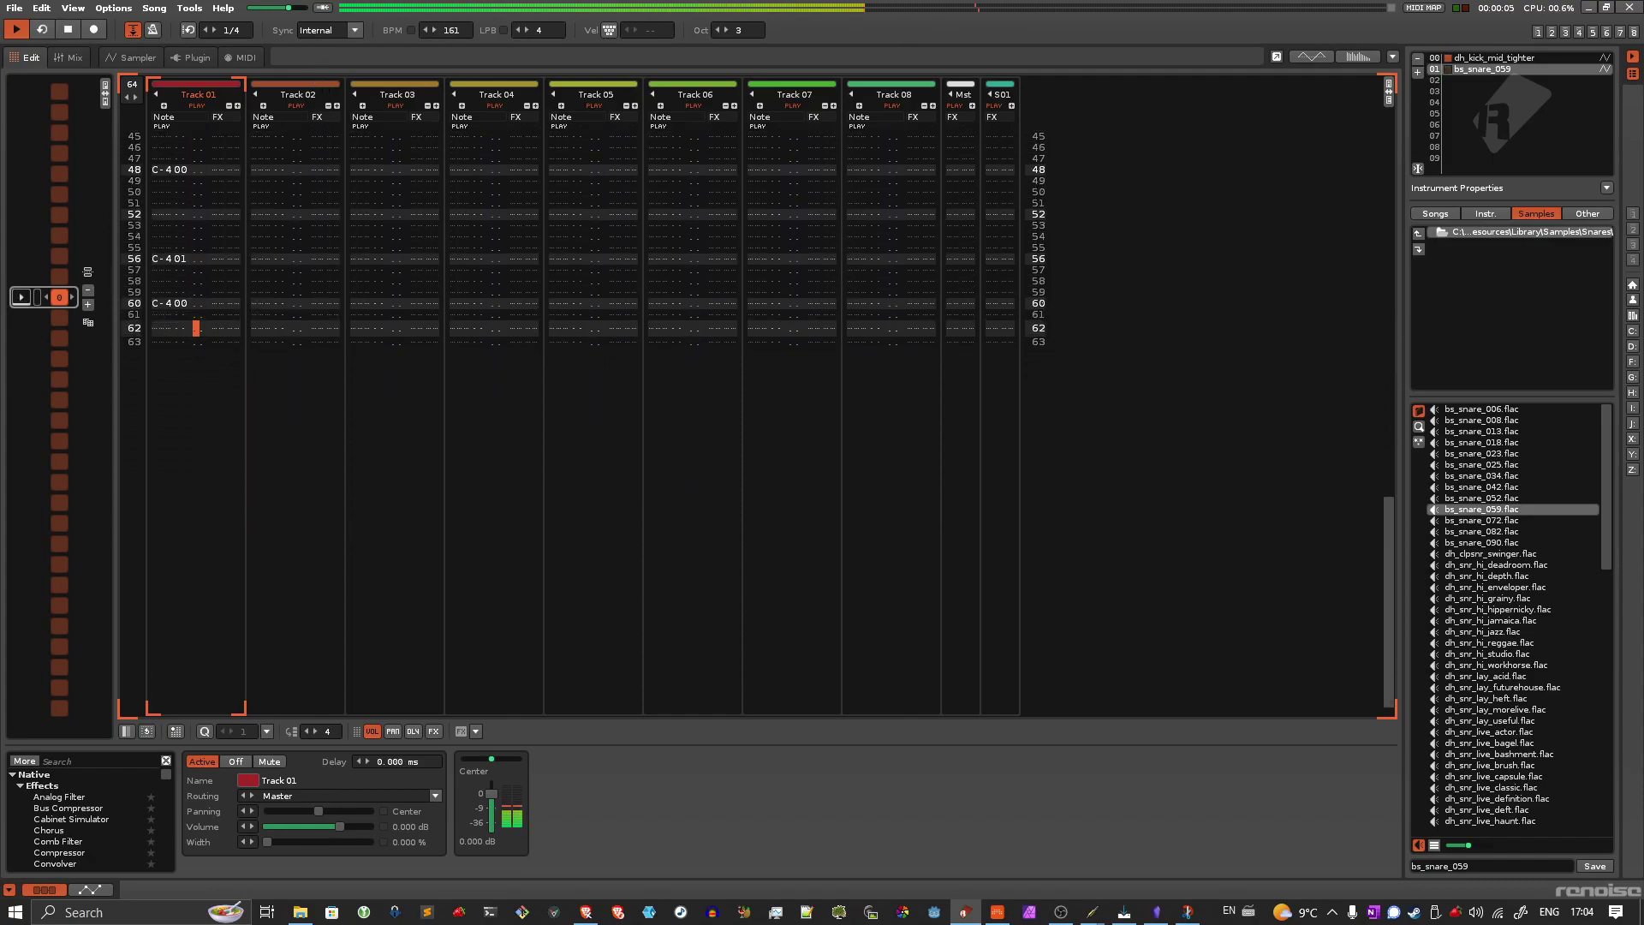
{"action": "key", "text": "alt+Tab"}
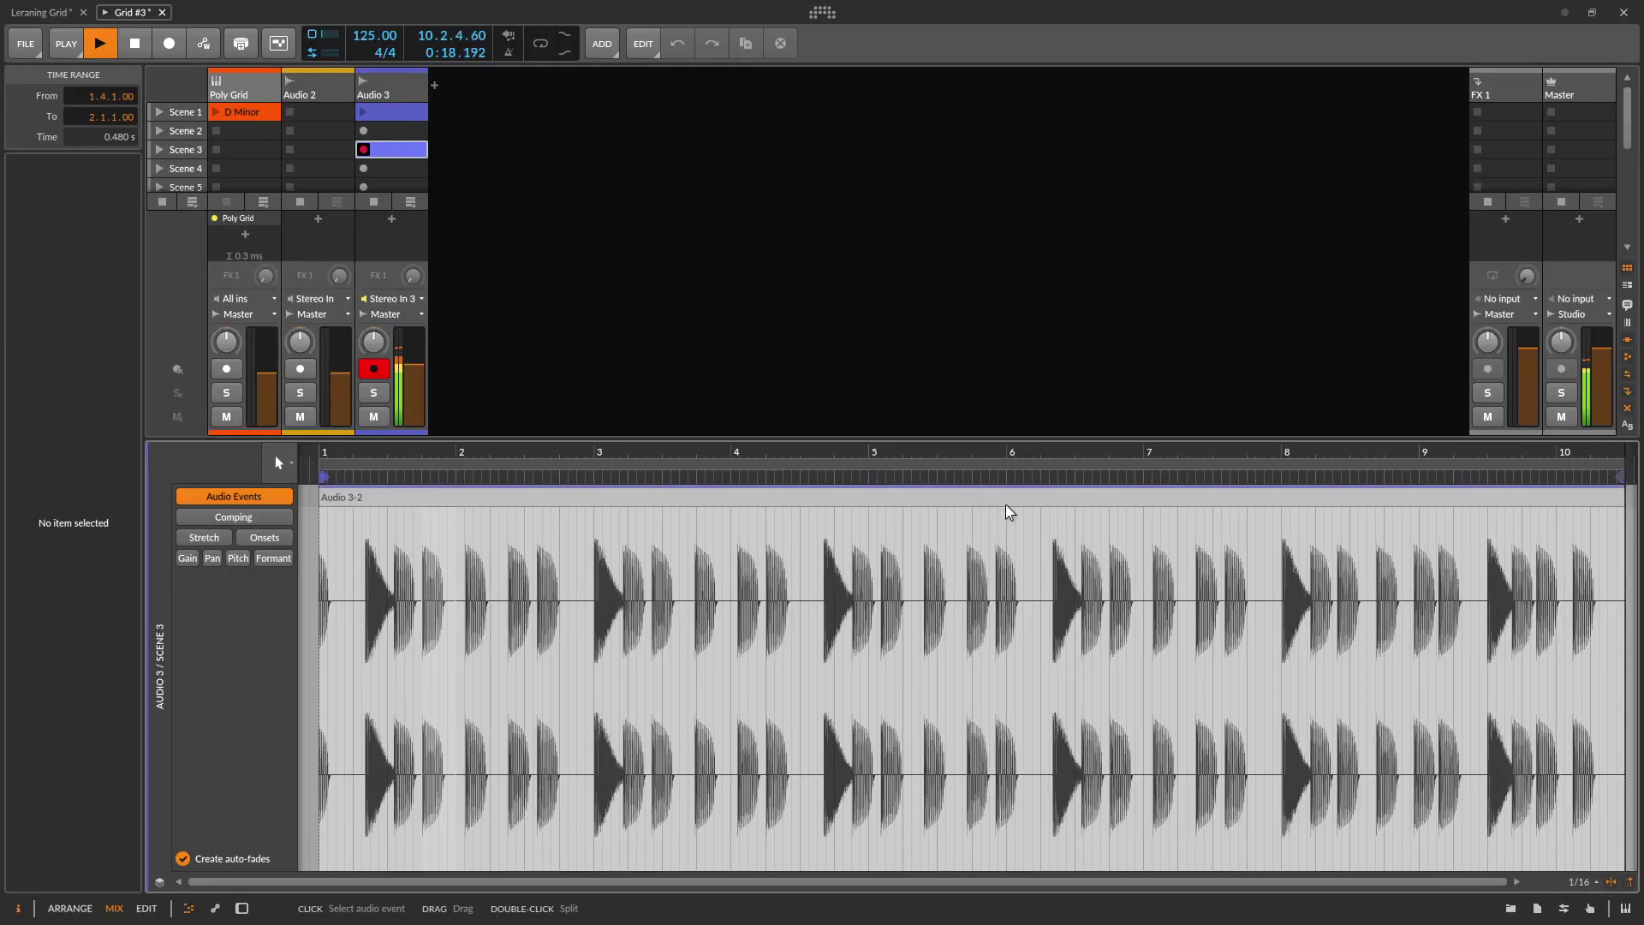
Switch to Renoise, raise the tempo to 227 BPM, check the Bitwig Studio recording, and return to Renoise.
{"action": "key", "text": "alt+Tab"}
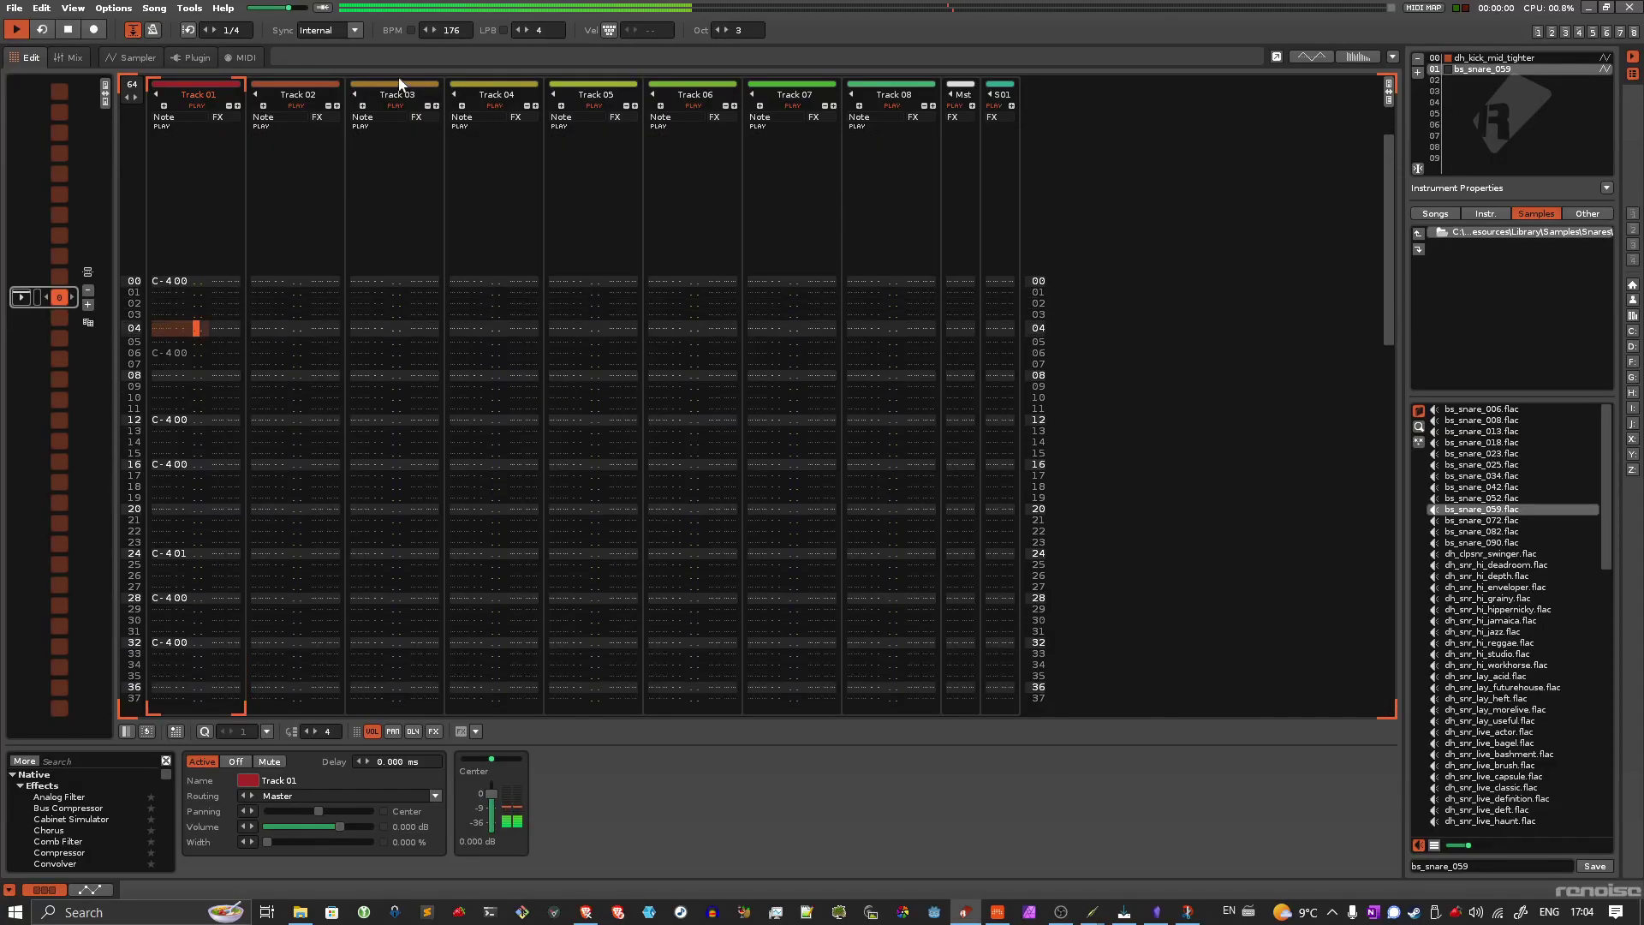
{"action": "scroll", "coordinate": [445, 30], "scroll_direction": "up", "scroll_amount": 20}
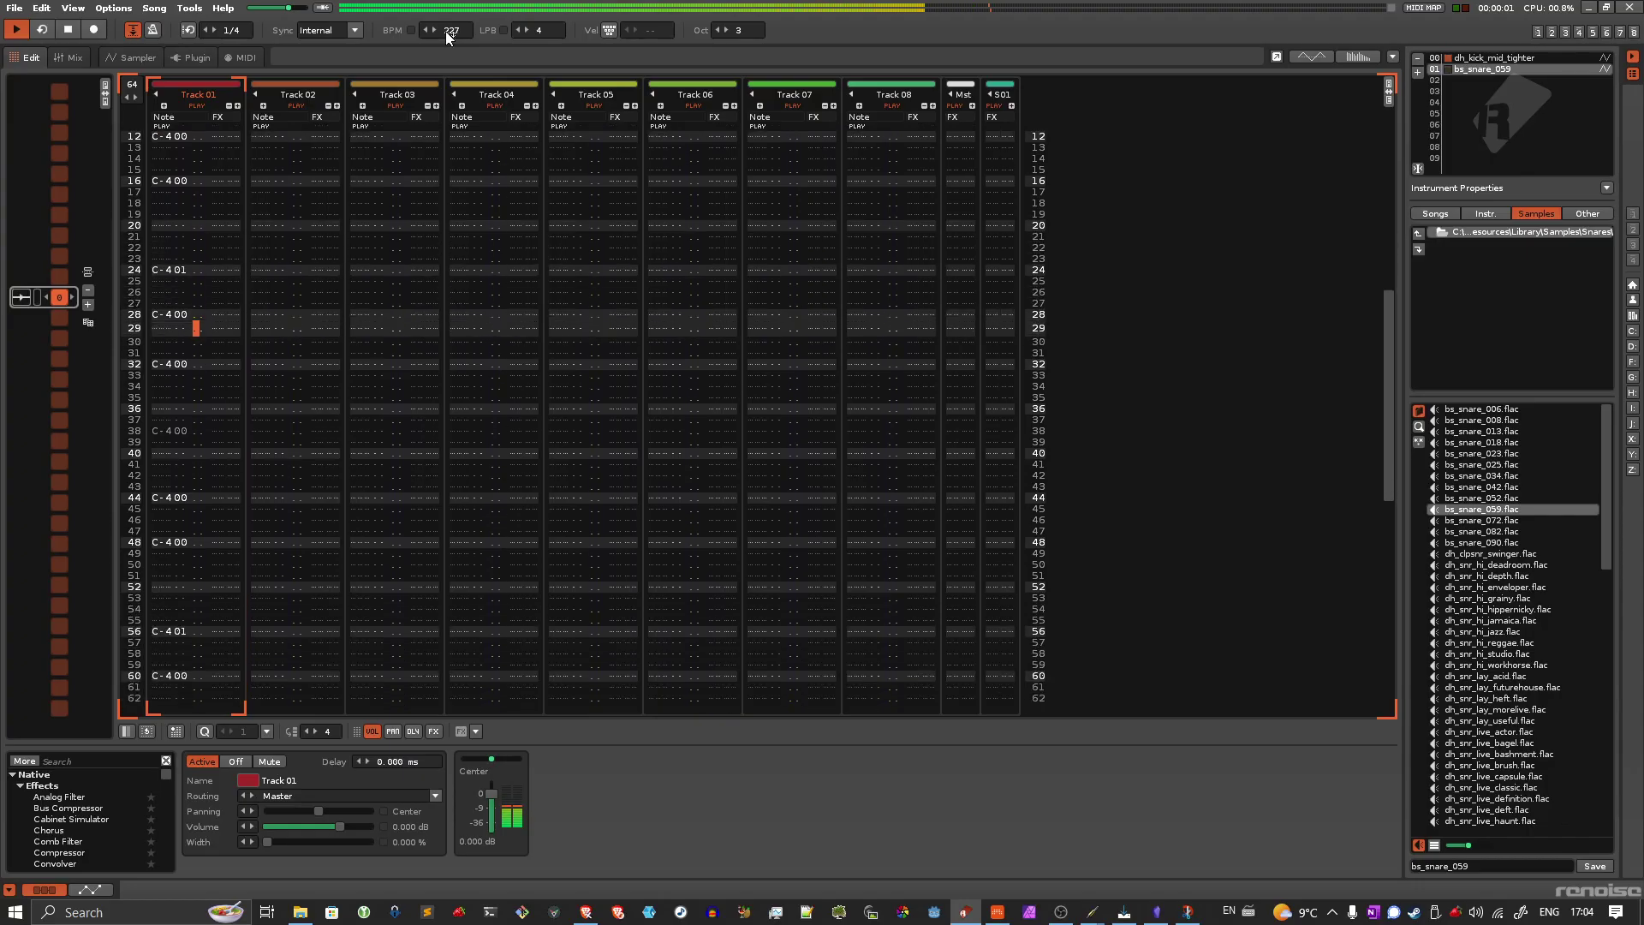
{"action": "key", "text": "alt+Tab"}
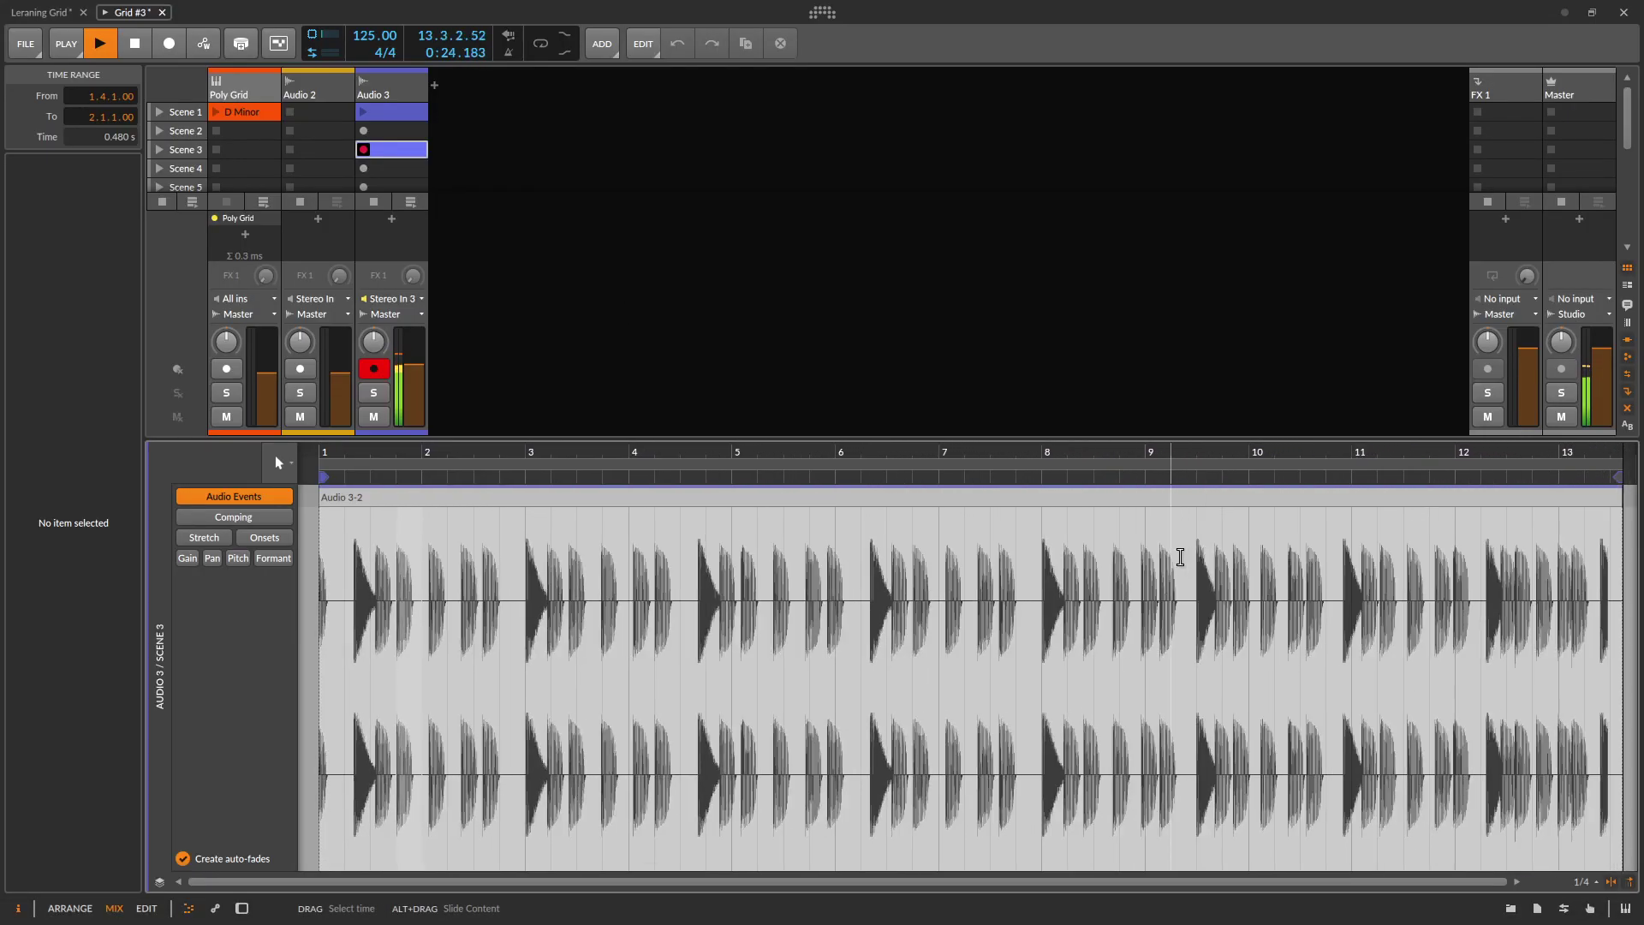
{"action": "key", "text": "alt+Tab"}
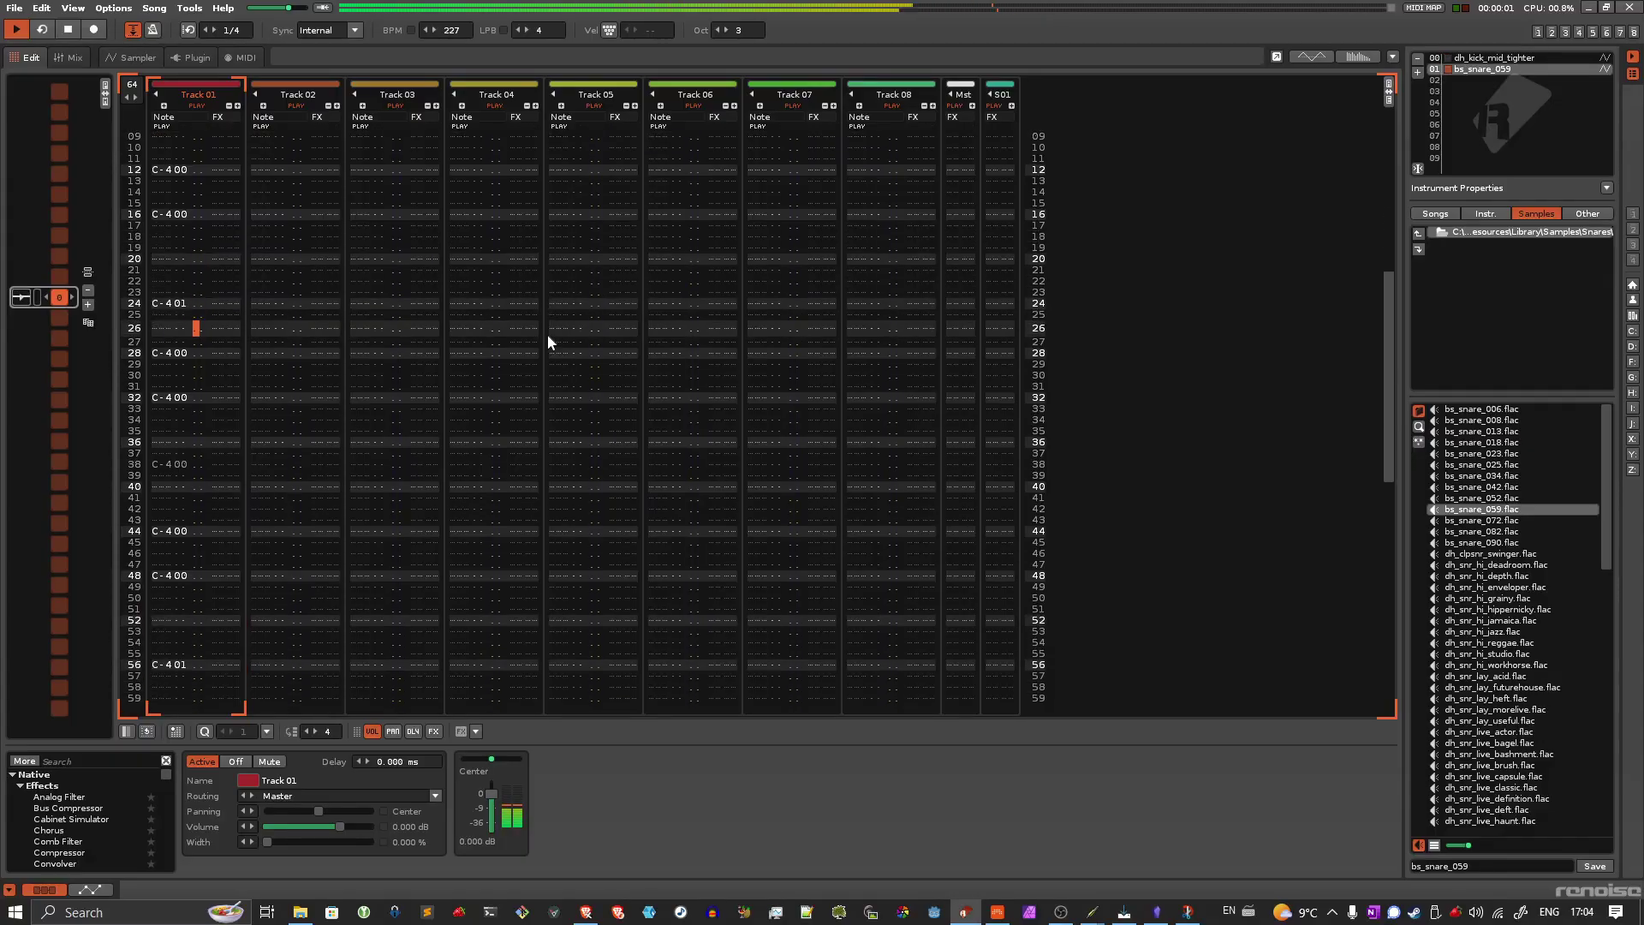
Switch to OBS and check the ASIO Input Capture 2 level in the audio mixer.
{"action": "key", "text": "alt+Tab"}
{"action": "key", "text": "Tab"}
{"action": "key", "text": "Tab"}
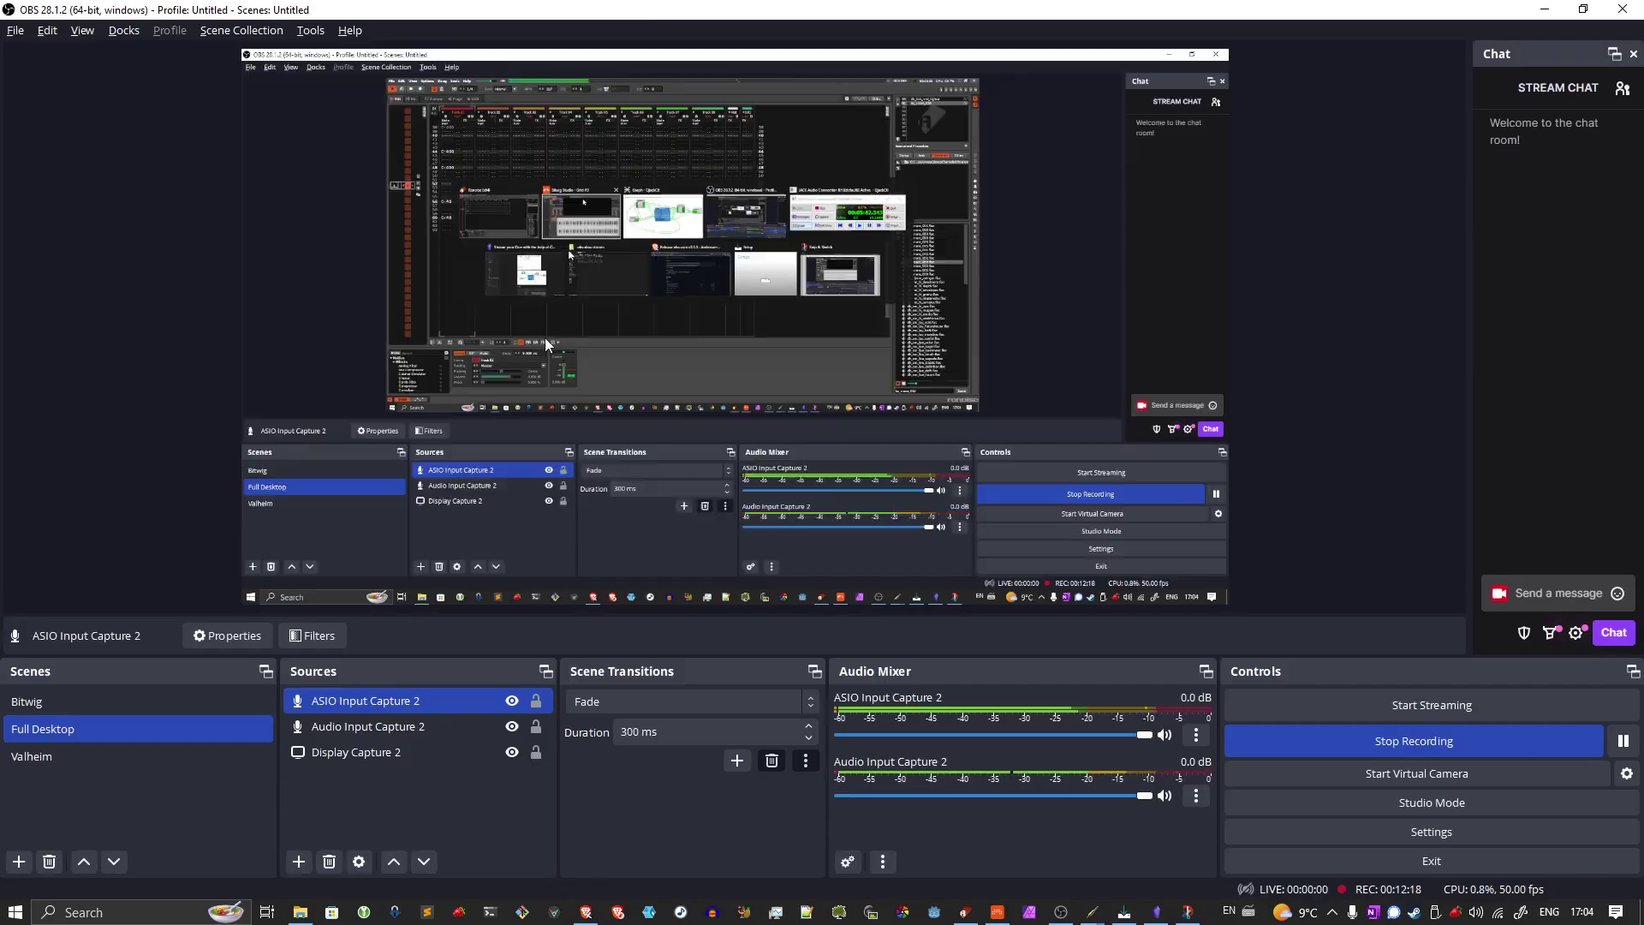